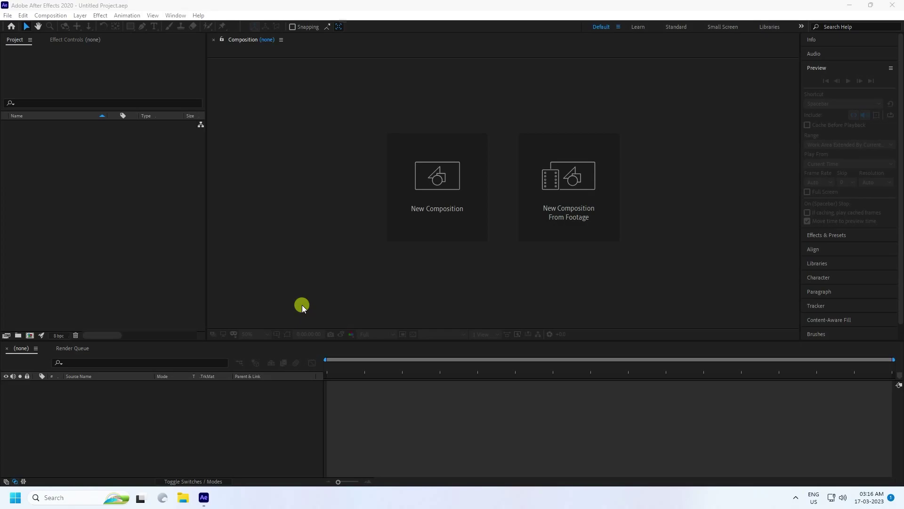
- Create a 30-second 1920 x 1080 composition using the HDTV 1080 29.97 preset
left_click(449, 213)
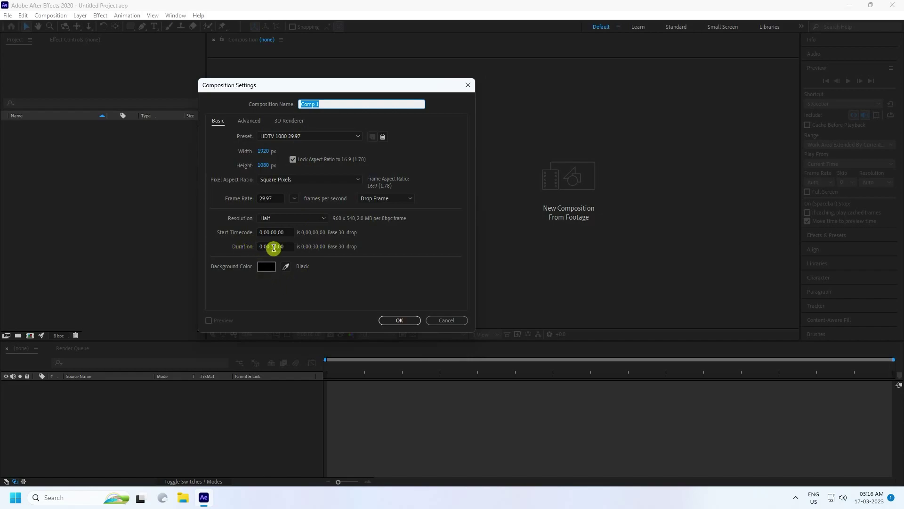
left_click(396, 321)
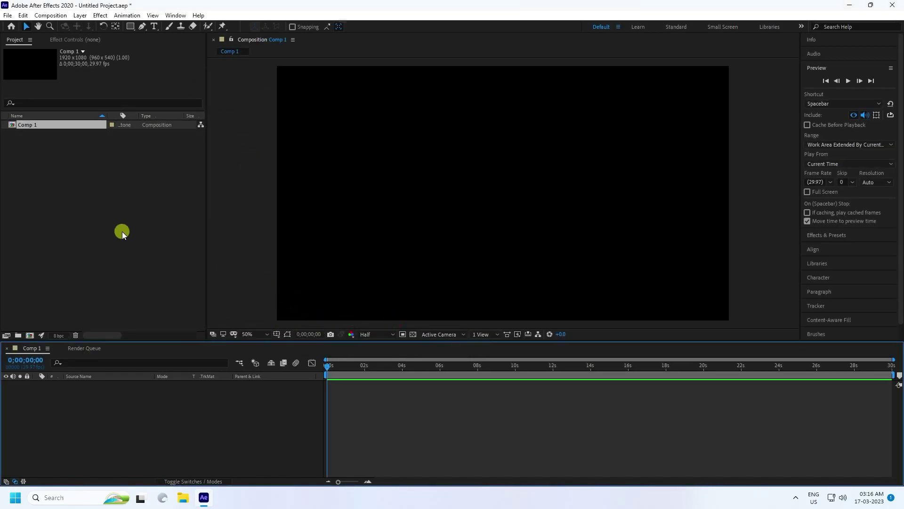
- Import What You.mp3 from the Desktop as footage and add it to Comp 1 as an audio layer
right_click(65, 176)
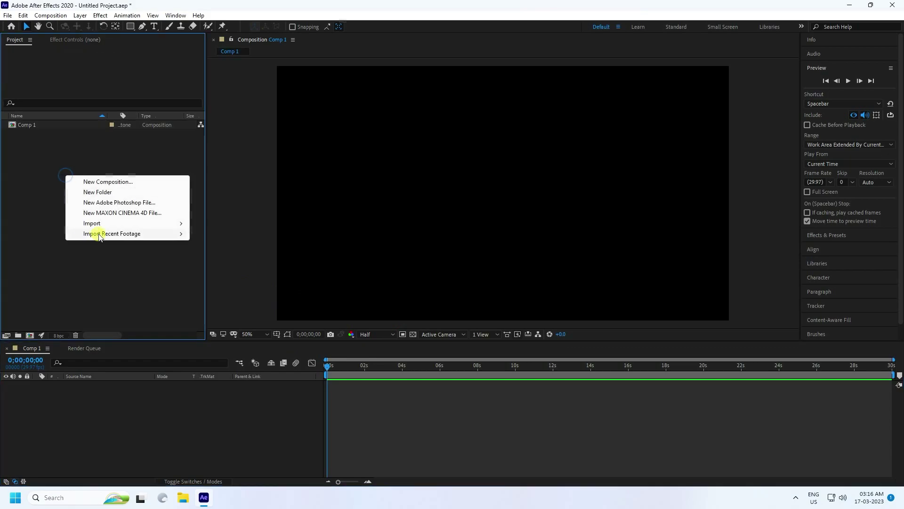
mouse_move(99, 227)
left_click(210, 223)
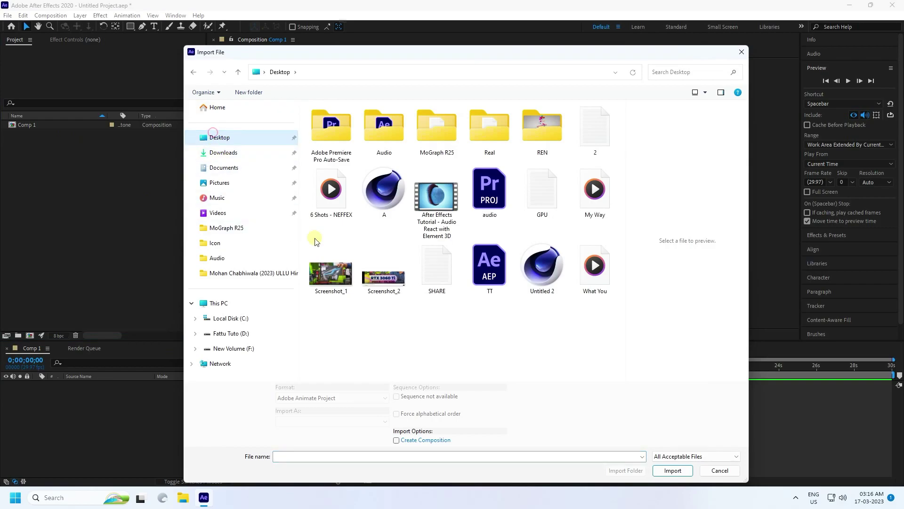
left_click(607, 280)
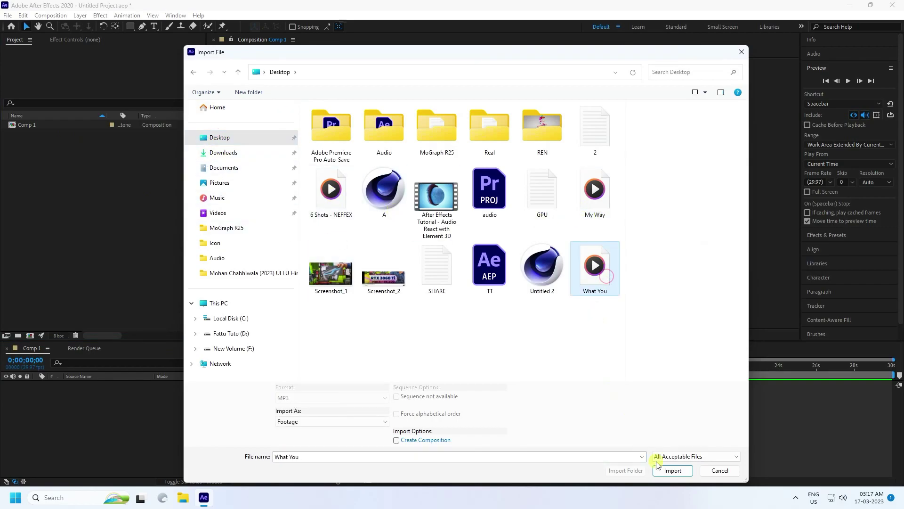
left_click(668, 470)
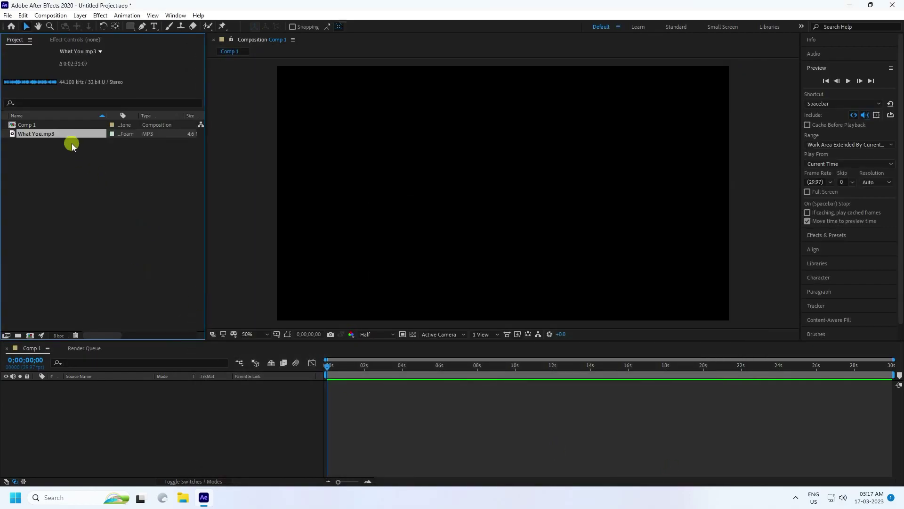
left_click_drag(58, 134, 151, 412)
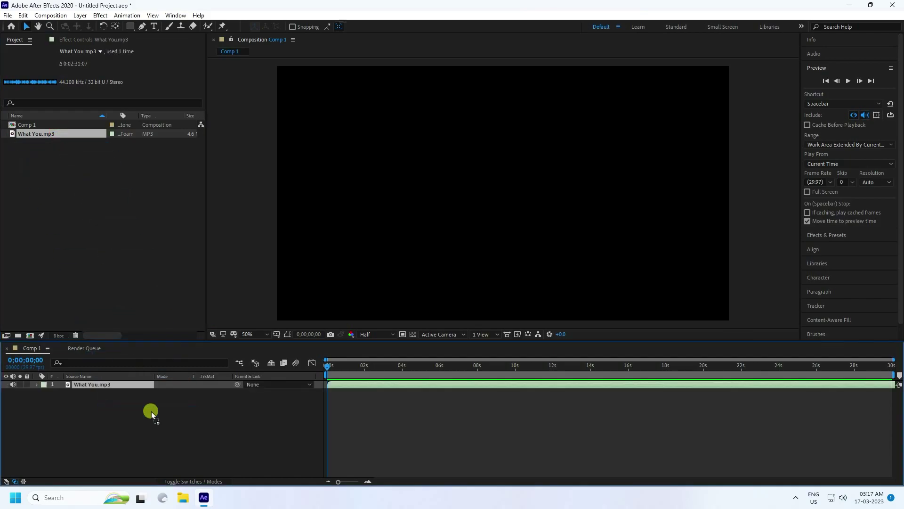
left_click(848, 80)
- Create a black 1920 x 1080 solid layer named Audio in Comp 1
right_click(99, 430)
mouse_move(131, 330)
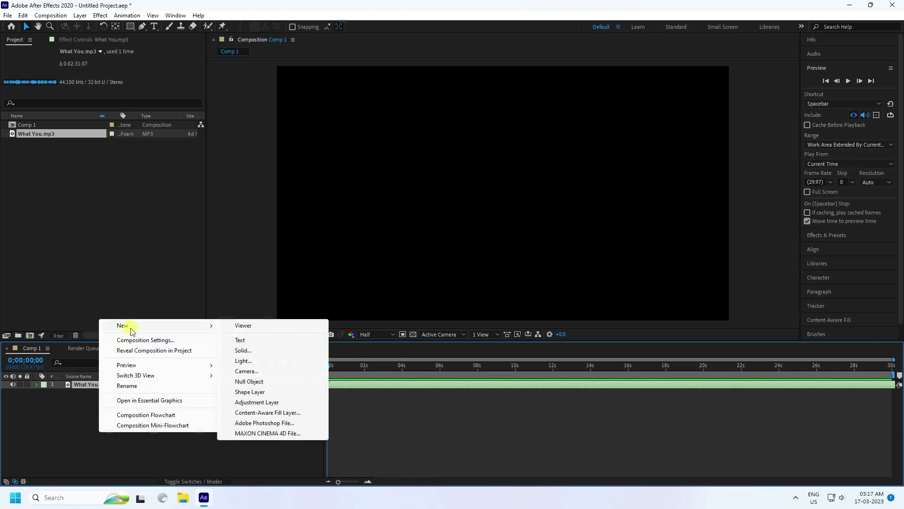
left_click(241, 351)
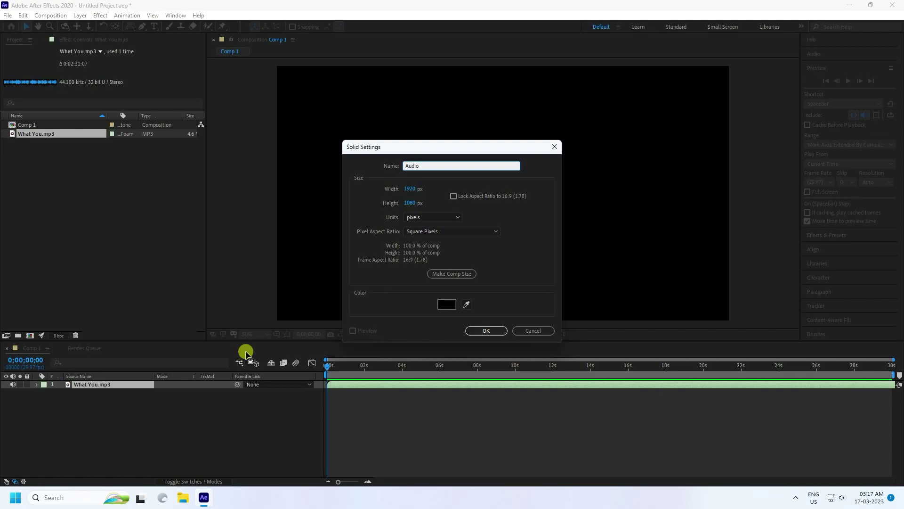
left_click(490, 330)
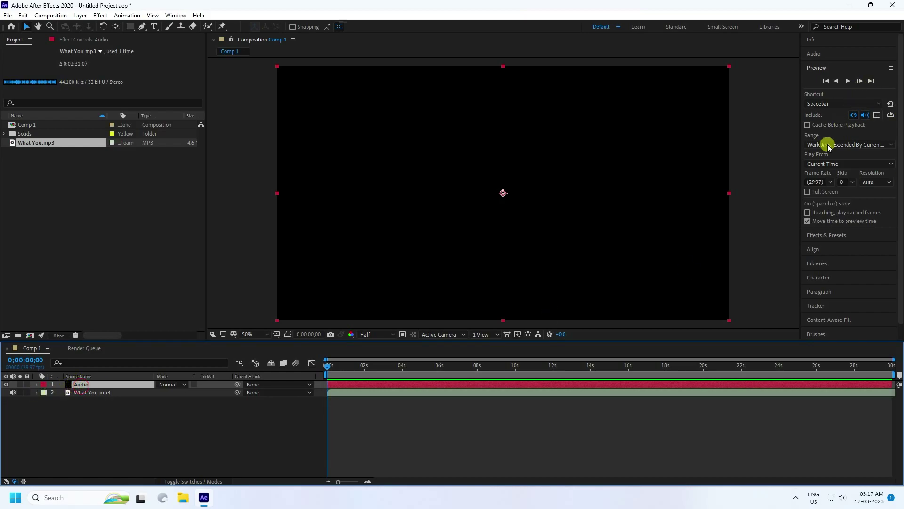
- Apply the Audio Spectrum effect to the Audio solid and set its audio layer to What You.mp3
left_click(824, 233)
left_click(829, 98)
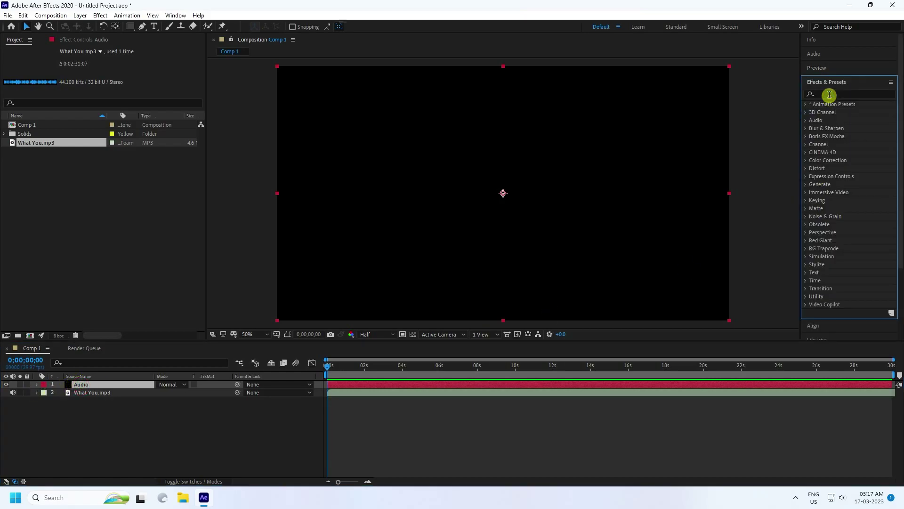
type("au")
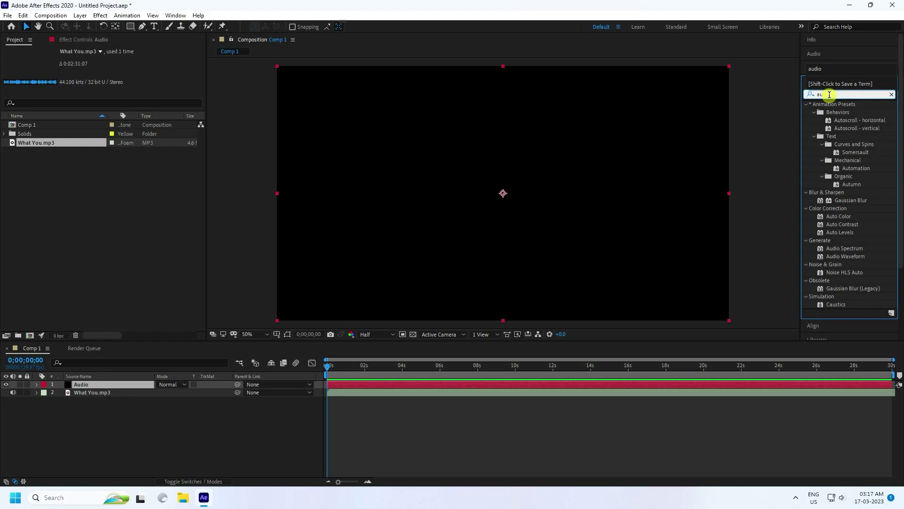
type("di")
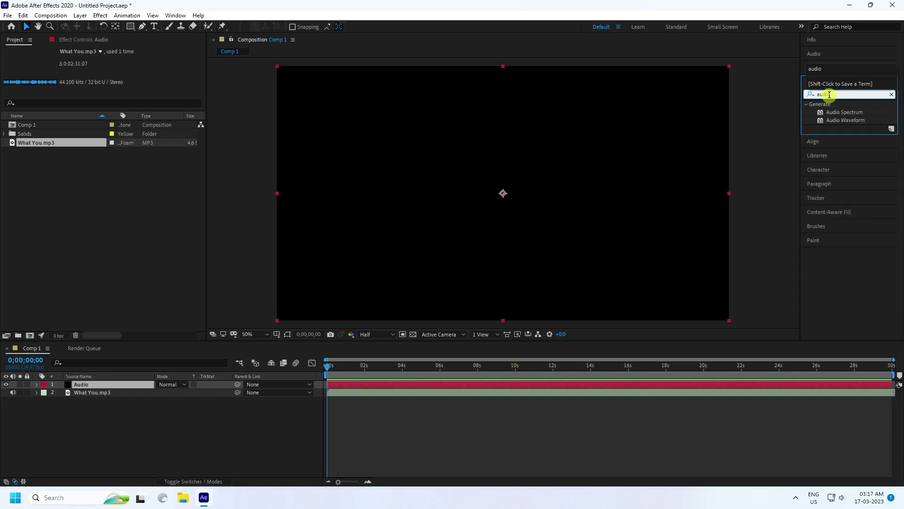
type("o")
left_click_drag(847, 112, 93, 383)
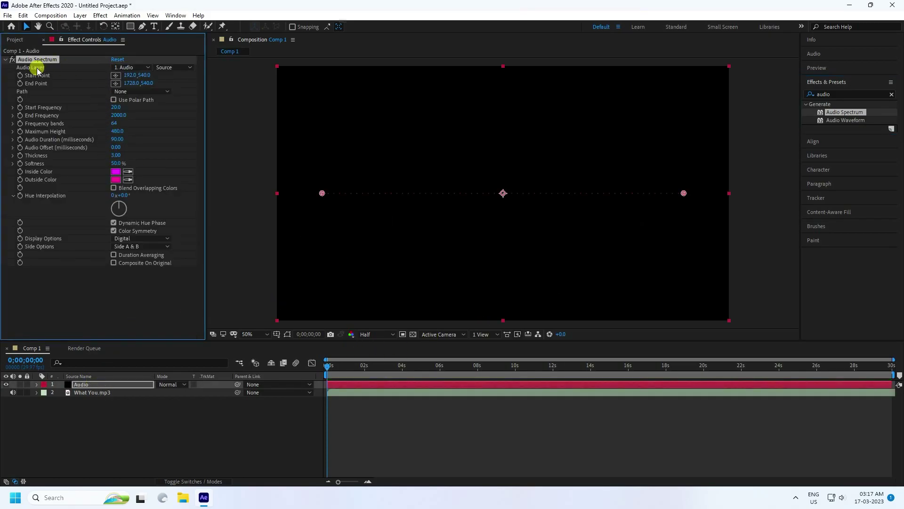
left_click(138, 68)
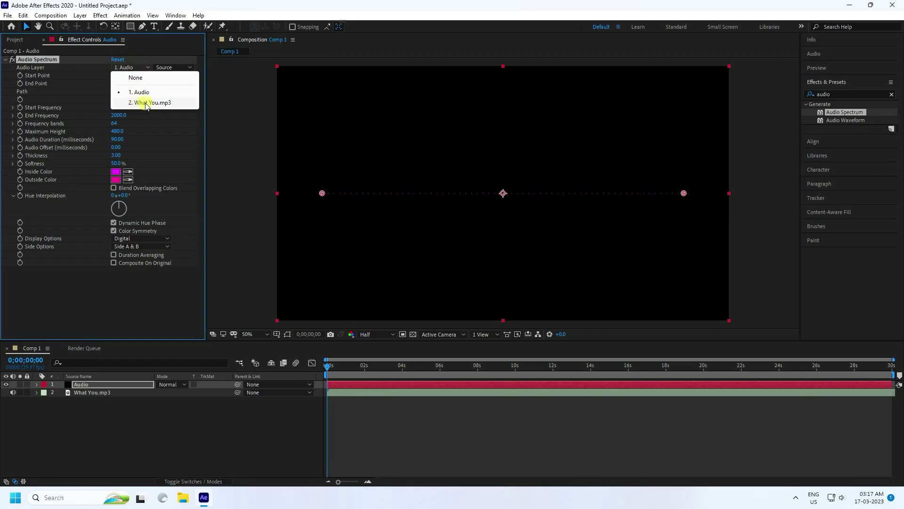
left_click(147, 103)
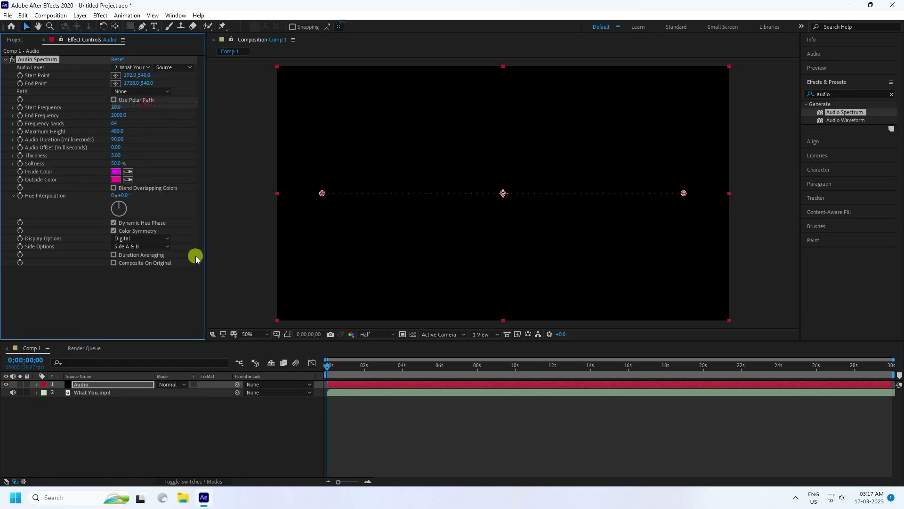
- Preview the audio spectrum animation from the start of the composition for a few seconds
left_click(818, 69)
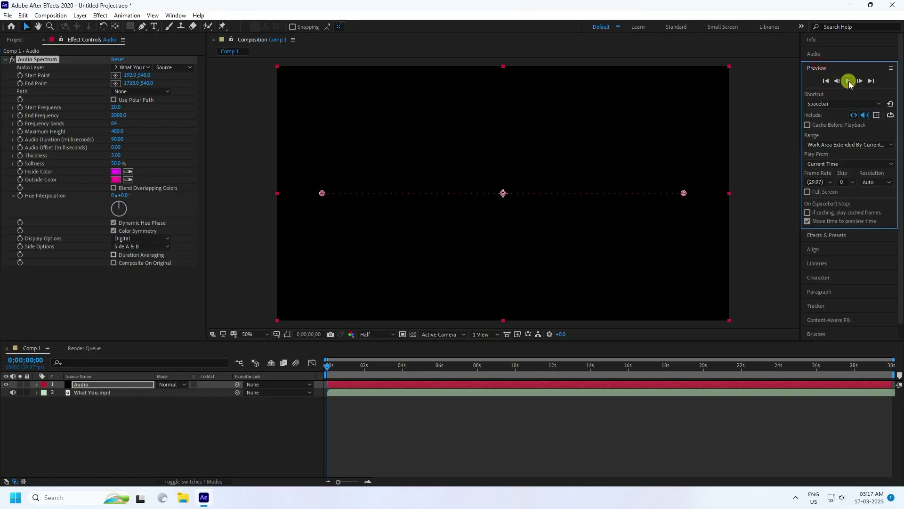
left_click(849, 81)
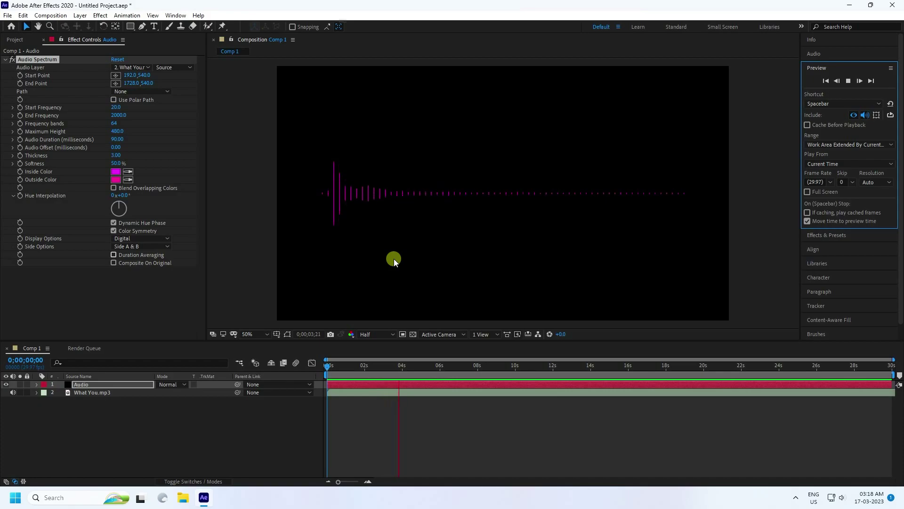
left_click(436, 270)
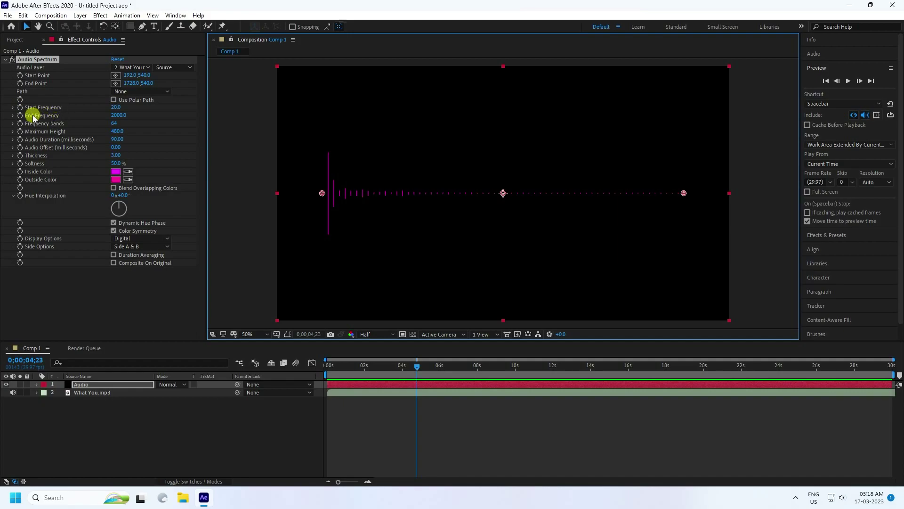
- Set the Audio Spectrum's end frequency to 1000, frequency bands to 100, maximum height to 1000 and audio duration to 100 milliseconds
left_click(119, 116)
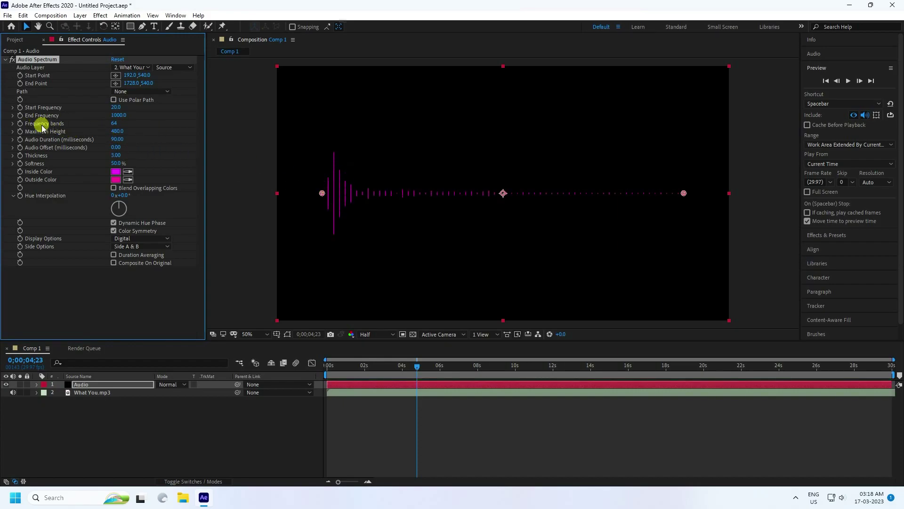
left_click(115, 123)
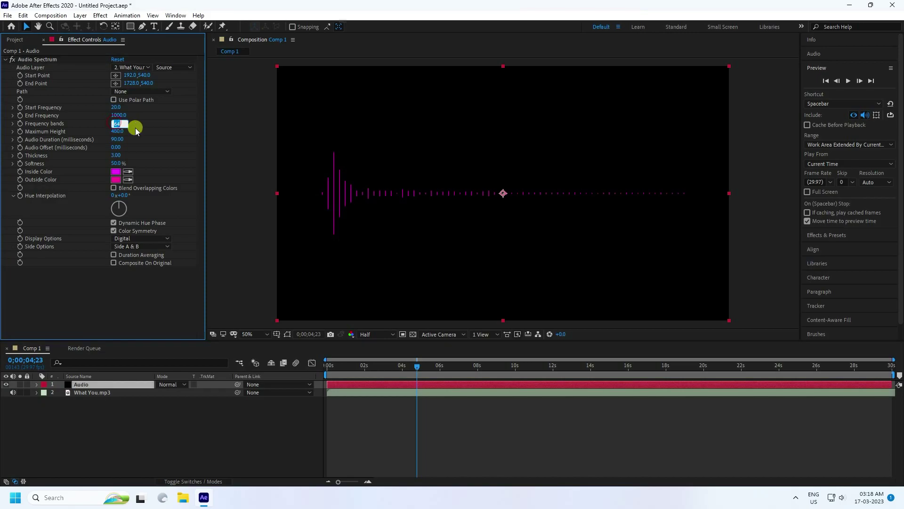
key("Return")
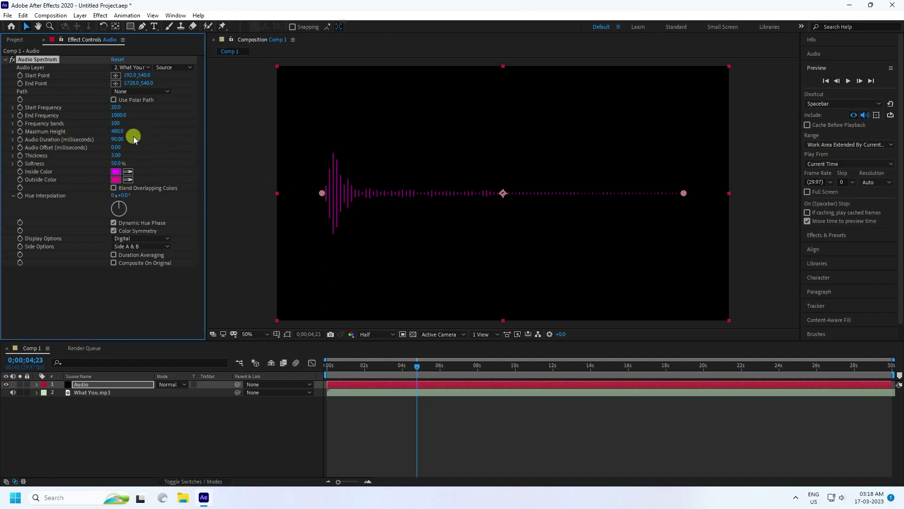
left_click_drag(121, 132, 145, 132)
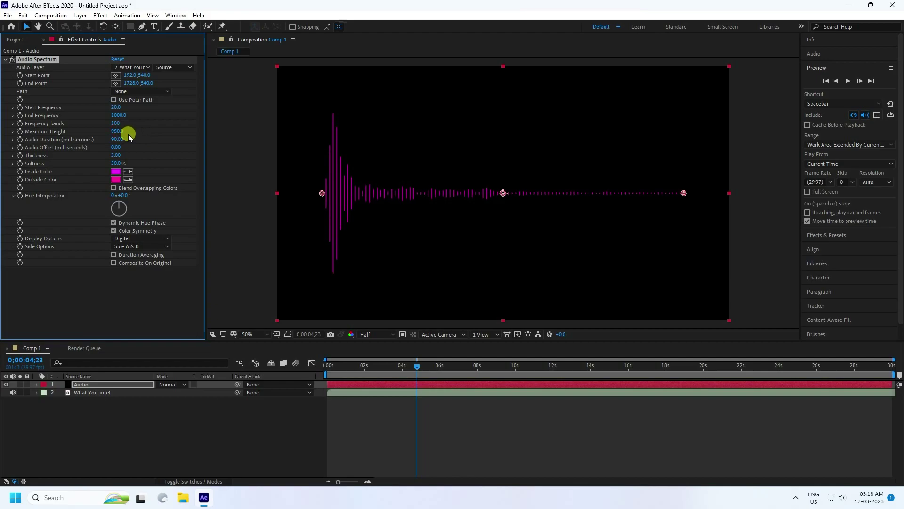
left_click(126, 137)
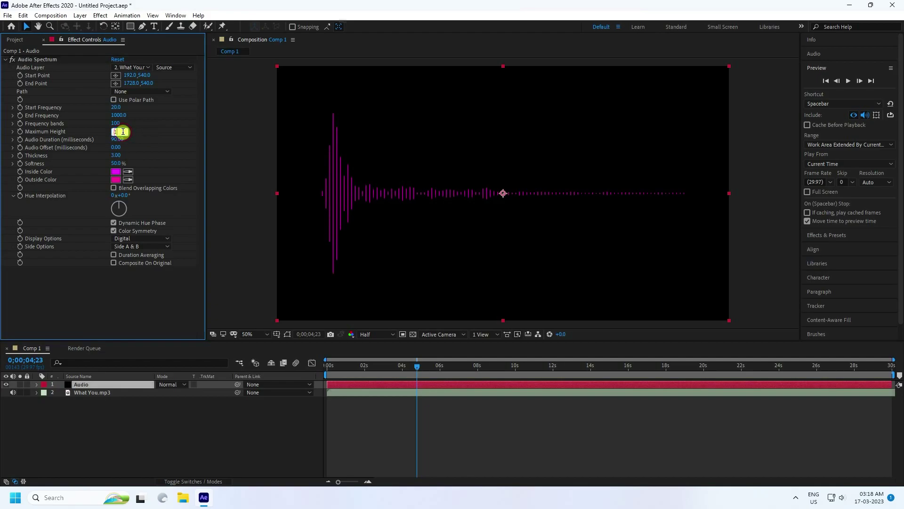
key("Return")
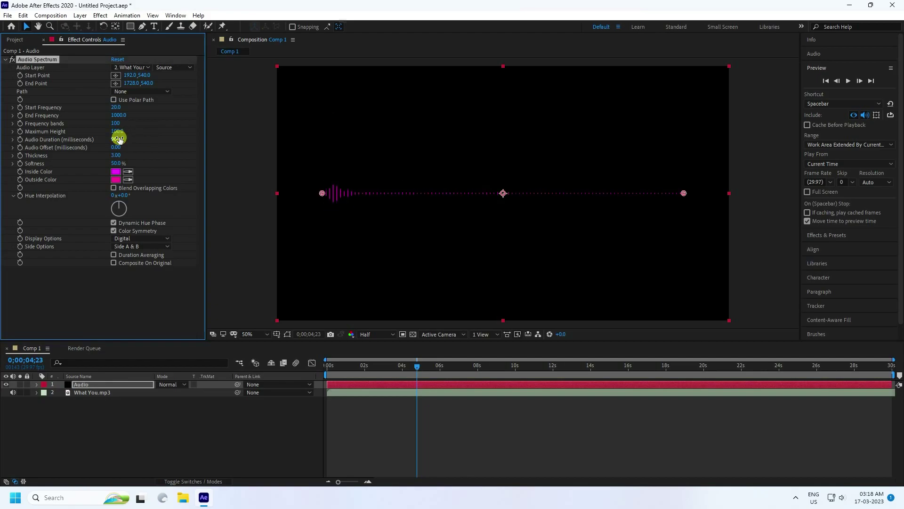
key("Return")
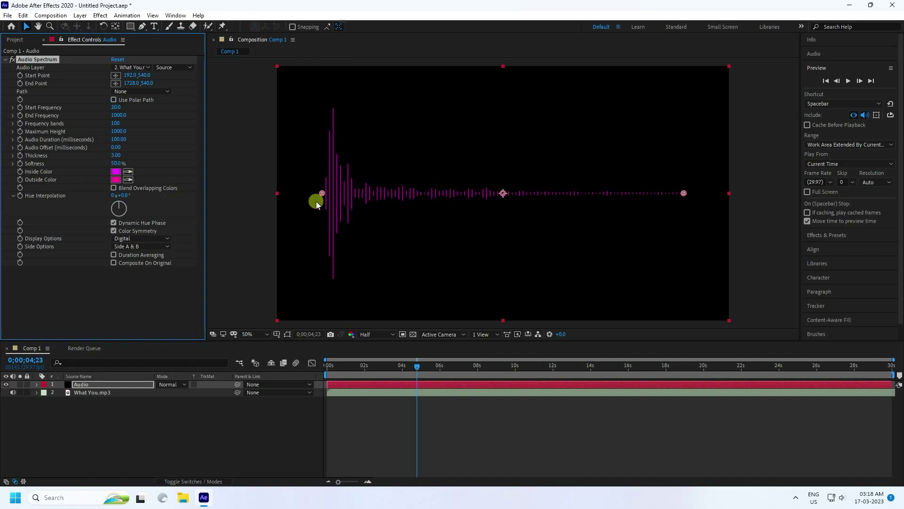
- Play back the adjusted audio spectrum from the beginning of the timeline to check its motion
left_click_drag(416, 366, 256, 364)
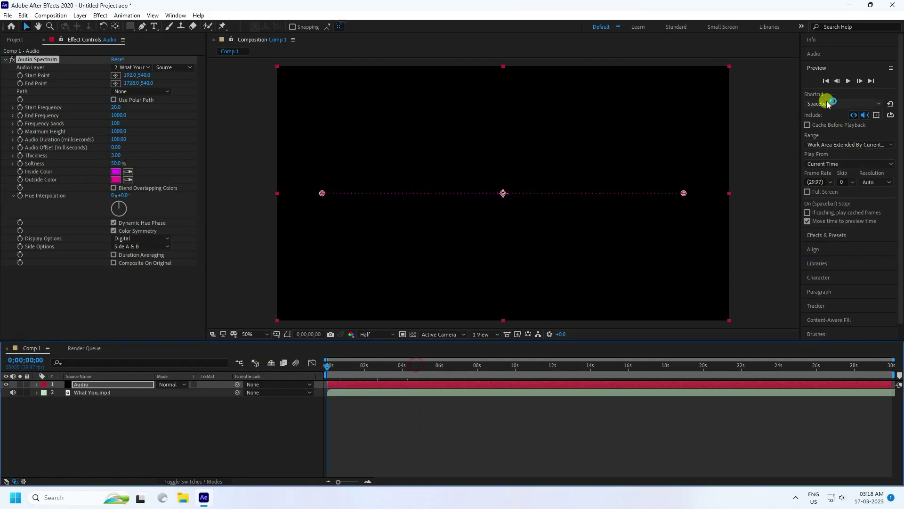
left_click(848, 80)
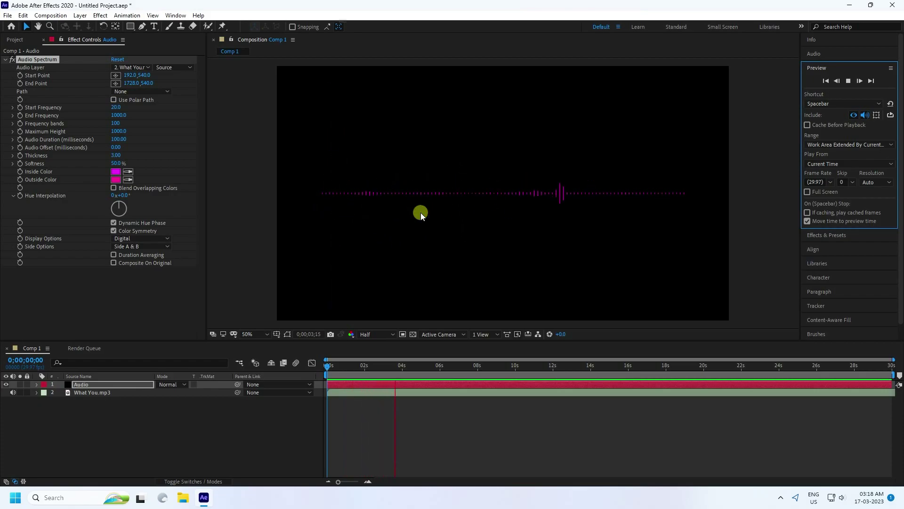
left_click(379, 266)
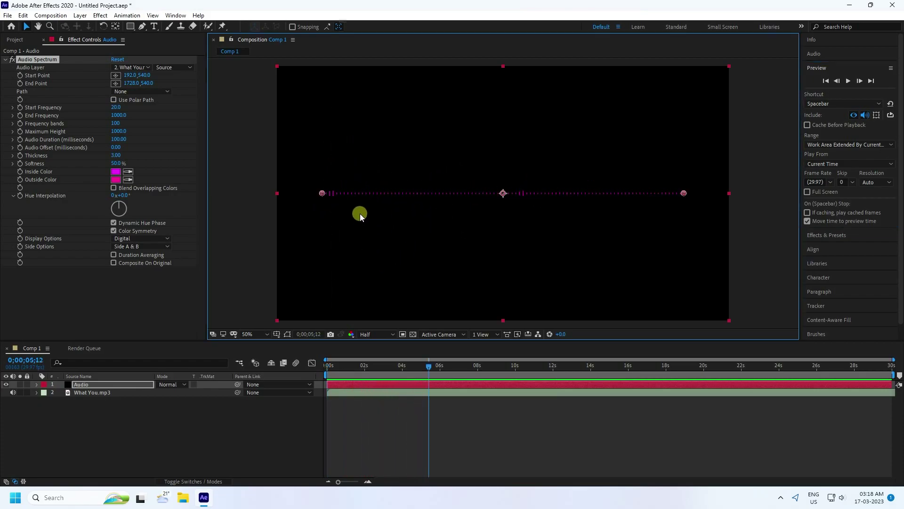
- At 0;00;04;27, change the Audio Spectrum's inside and outside colors to white and set its softness to 0%
left_click_drag(442, 365, 419, 365)
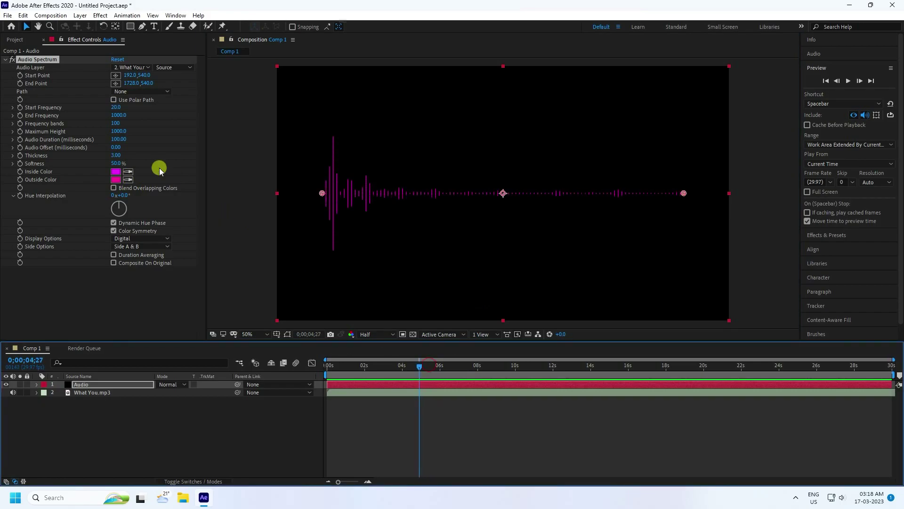
left_click(116, 172)
left_click_drag(180, 209, 73, 141)
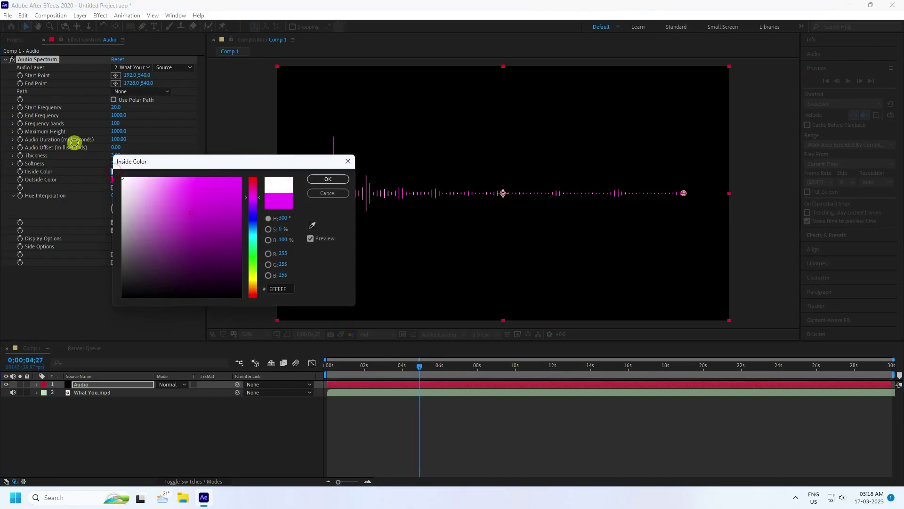
left_click(326, 180)
left_click(116, 180)
left_click_drag(121, 197, 61, 126)
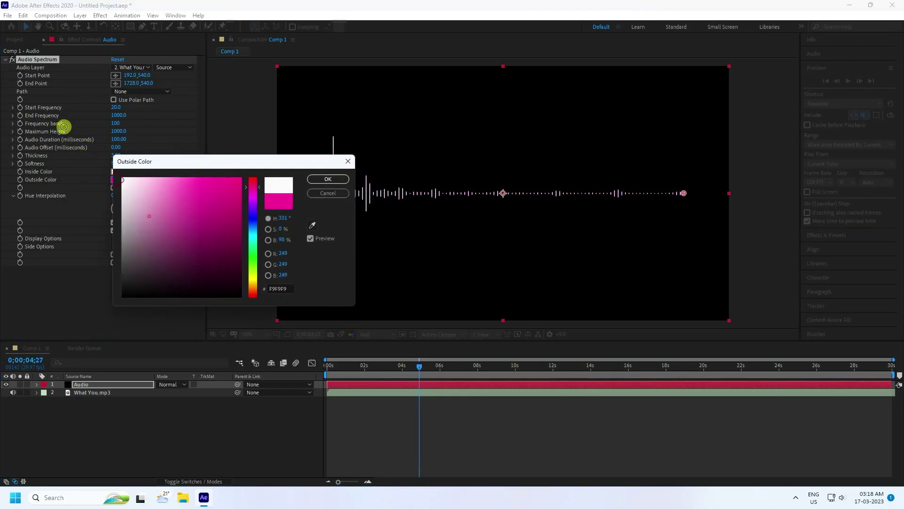
left_click(320, 180)
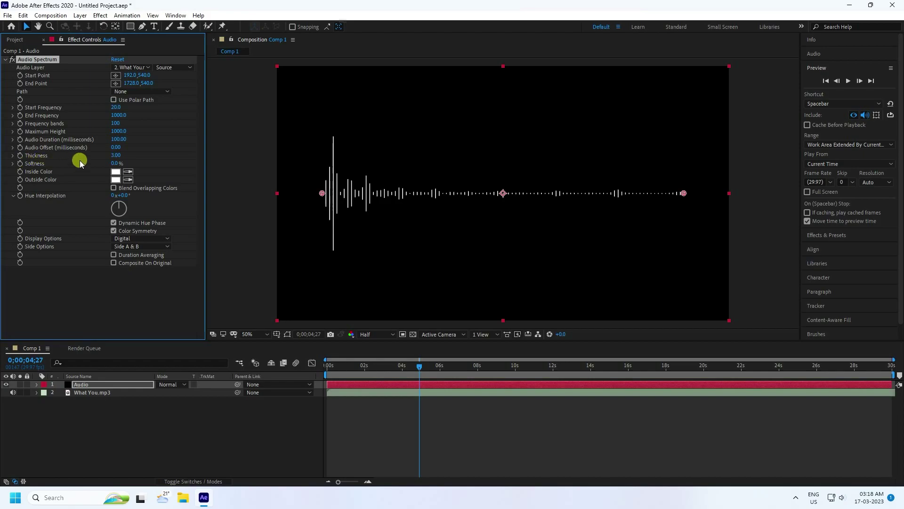
- Set the Audio Spectrum's thickness to 10 and display the composition at 100% magnification in Full resolution
key("period")
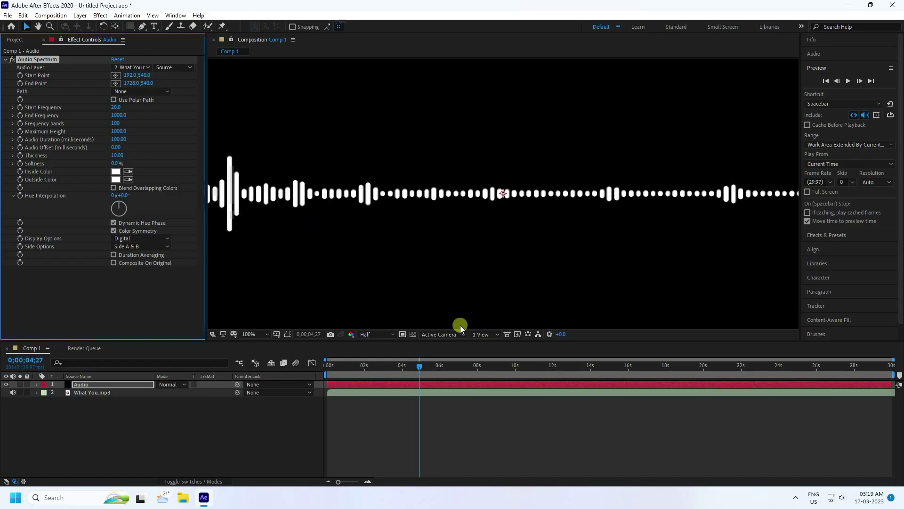
left_click(382, 334)
left_click(372, 356)
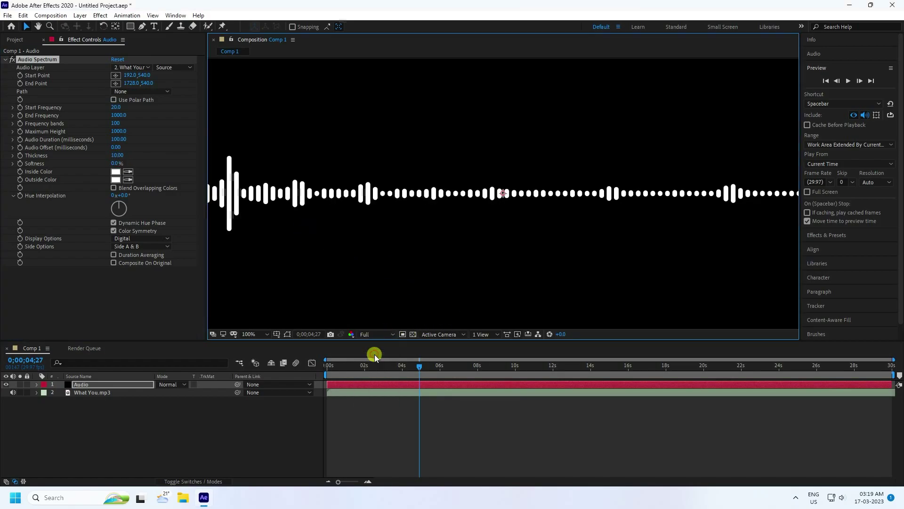
- Fit the composition view to 50% and play back the thick white spectrum from the beginning, stopping at 0;00;06;11
scroll(380, 205, "down", 3)
scroll(400, 200, "up", 2)
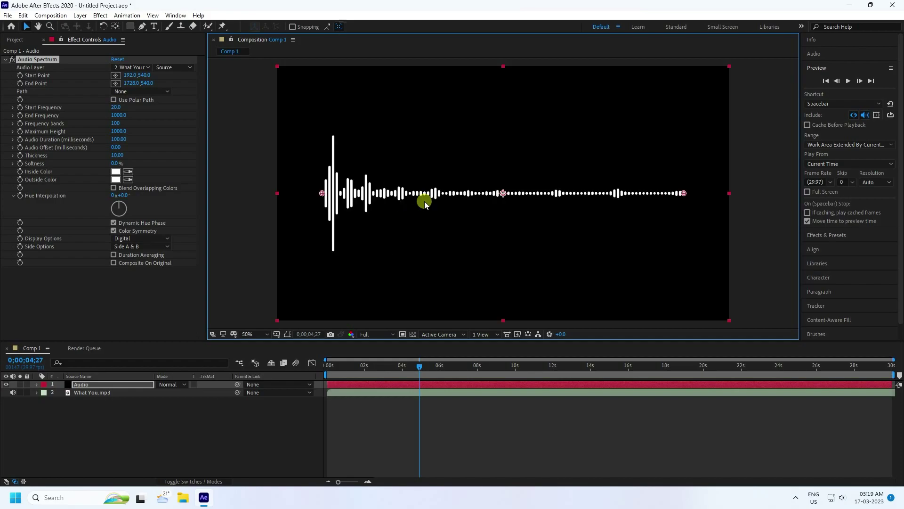
left_click(254, 334)
left_click(262, 177)
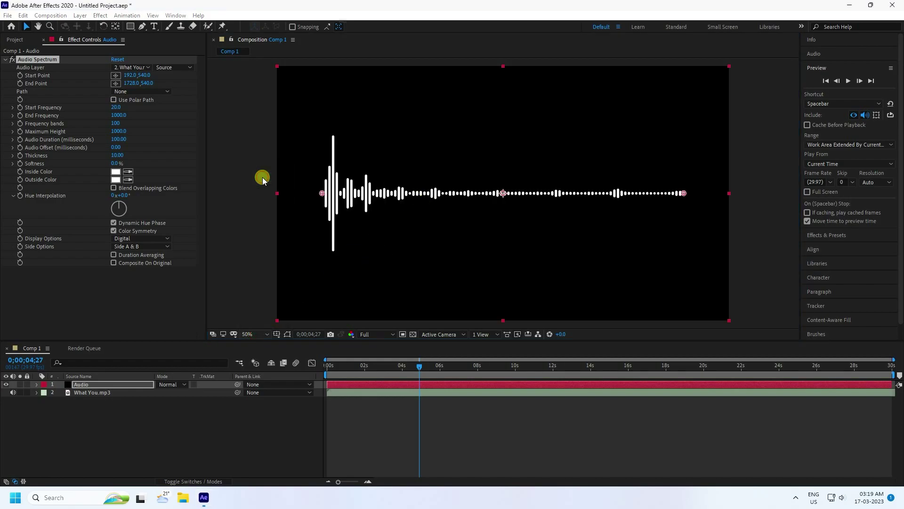
key("Home")
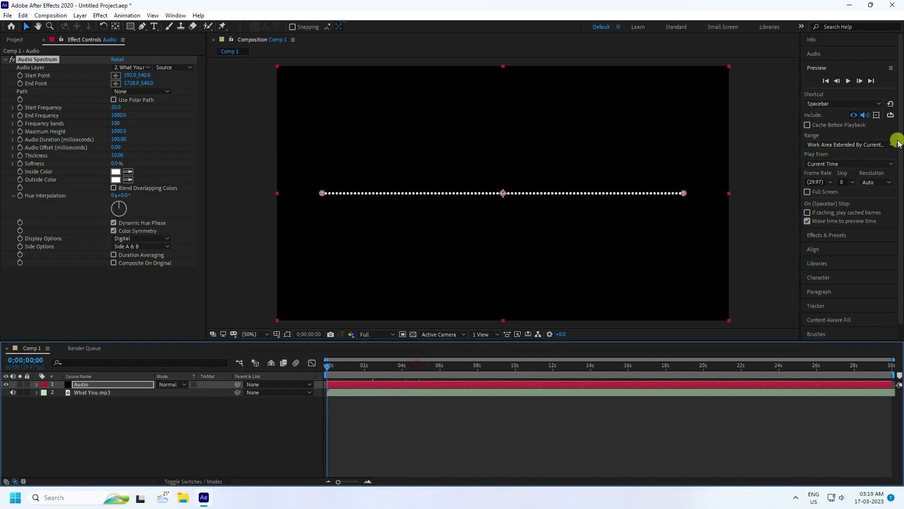
left_click(848, 81)
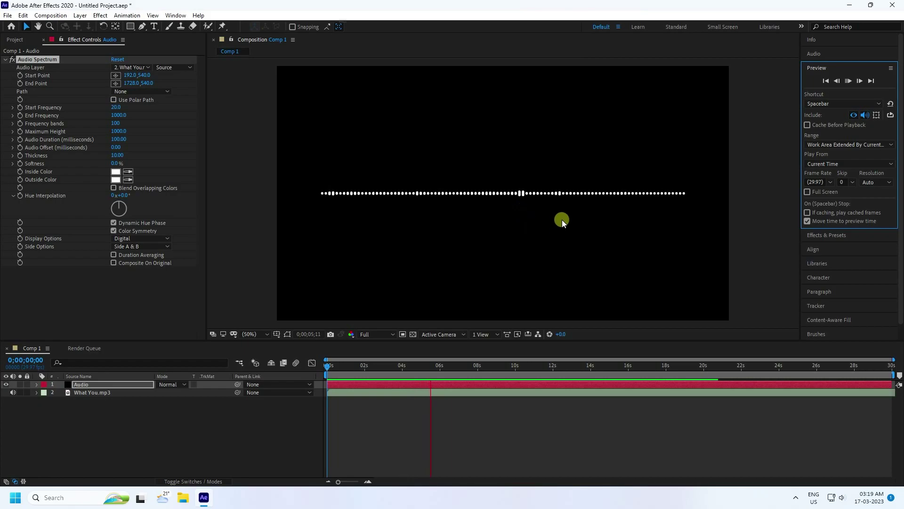
left_click(447, 367)
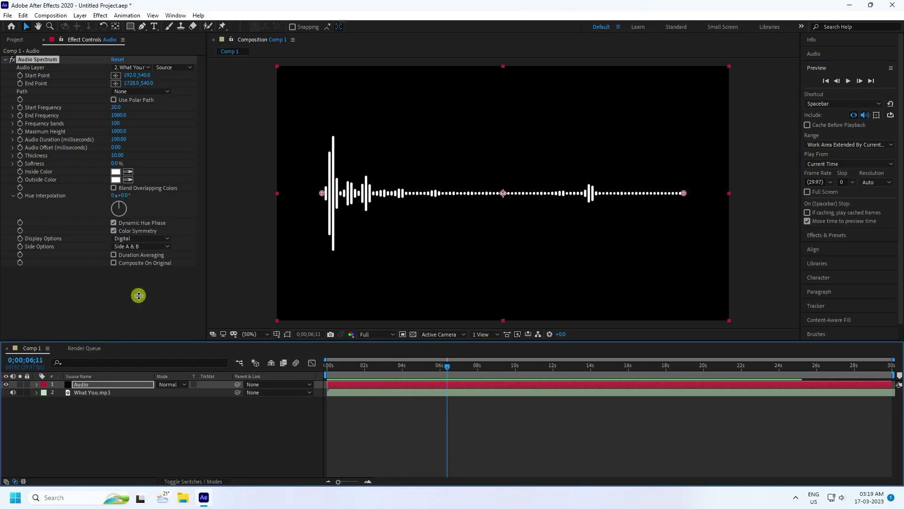
- Draw a circular mask centred in the composition on the Audio layer with the Ellipse Tool, and return to the Selection Tool
left_click(130, 27)
left_click_drag(131, 30, 175, 49)
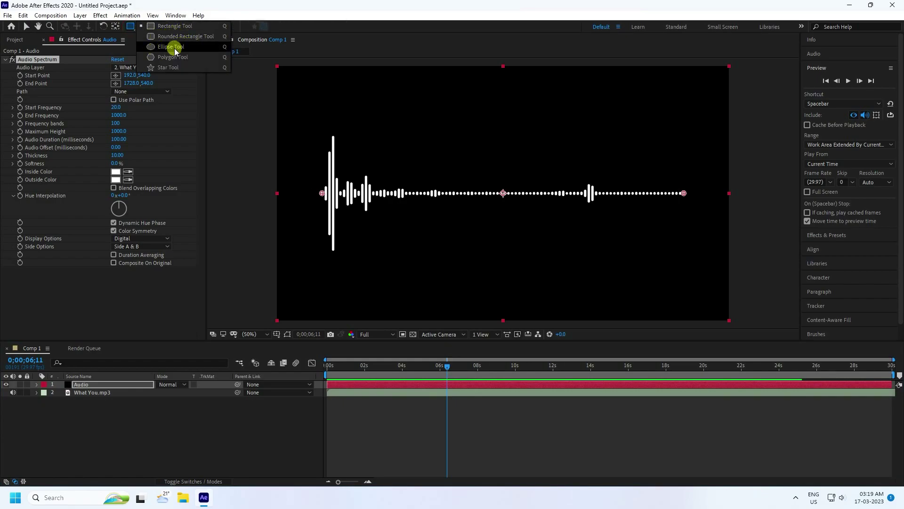
left_click(105, 430)
left_click(85, 388)
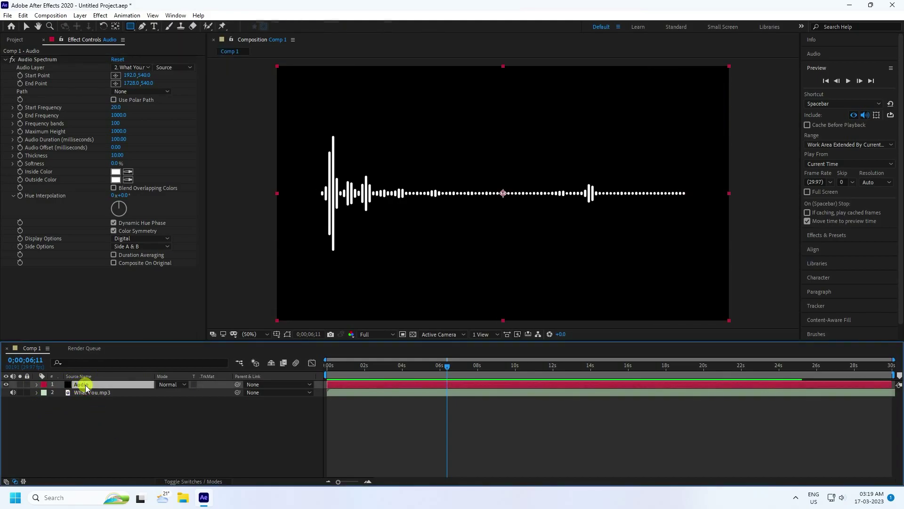
left_click_drag(131, 26, 193, 47)
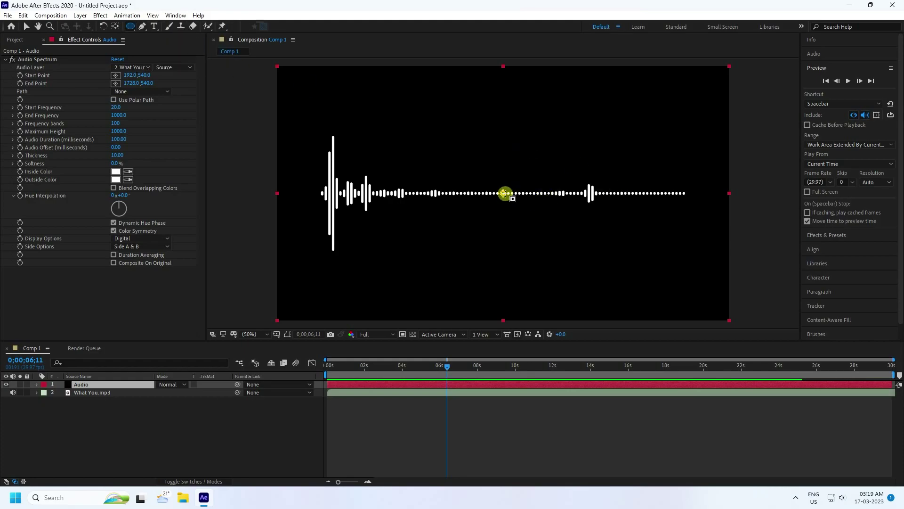
left_click_drag(503, 192, 569, 247)
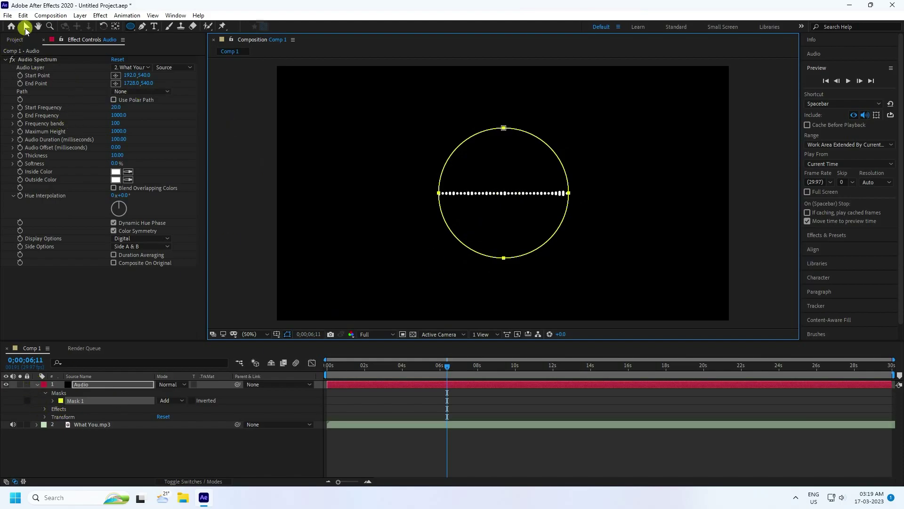
left_click(25, 28)
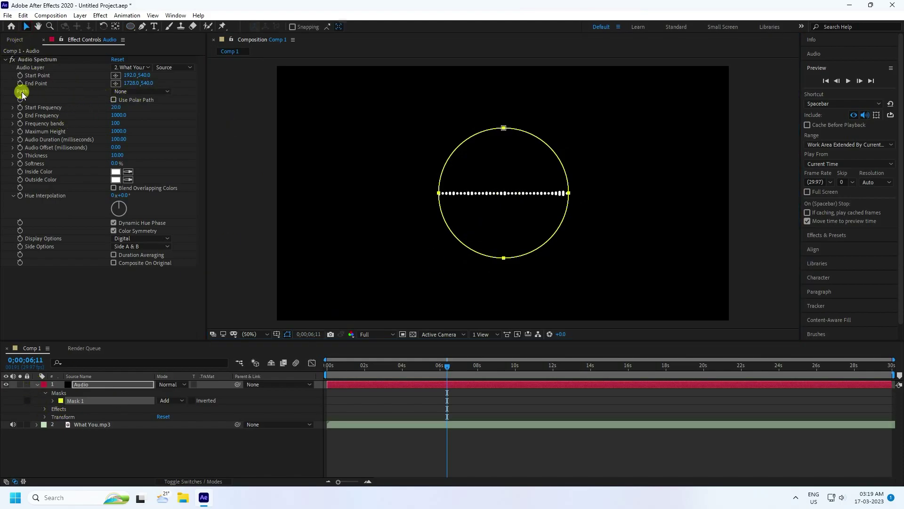
- Set the Audio Spectrum's path to Mask 1 and play back the circular spectrum from the beginning
left_click(135, 92)
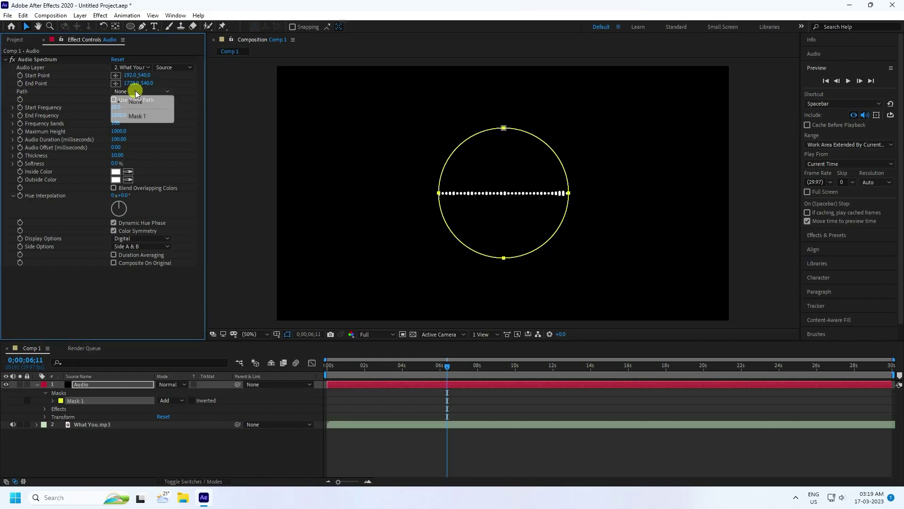
left_click(140, 117)
left_click_drag(447, 369, 256, 377)
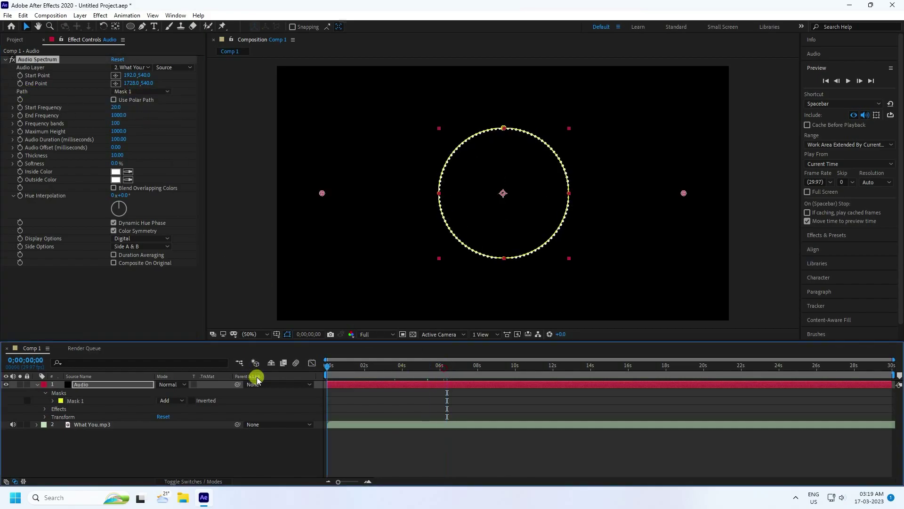
key("space")
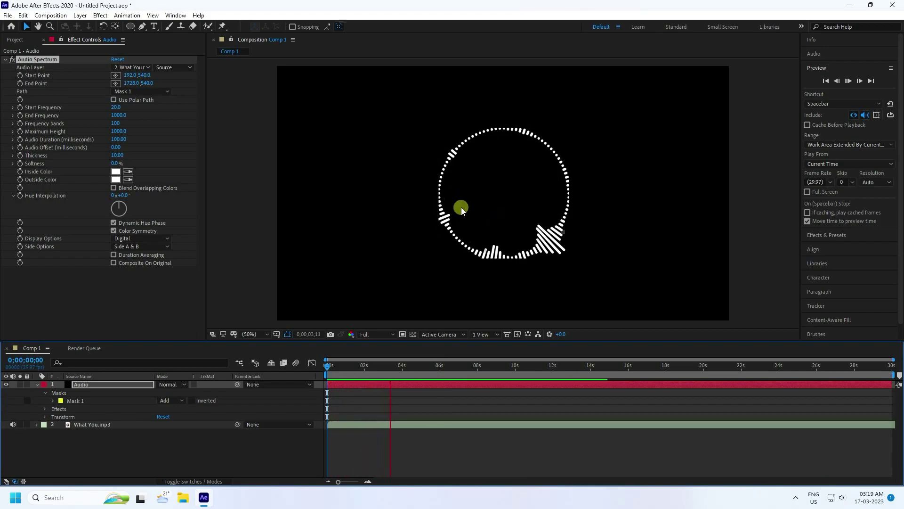
key("space")
- Set Mask 1's expansion to 300 pixels and play back the circular spectrum from the beginning
left_click(53, 401)
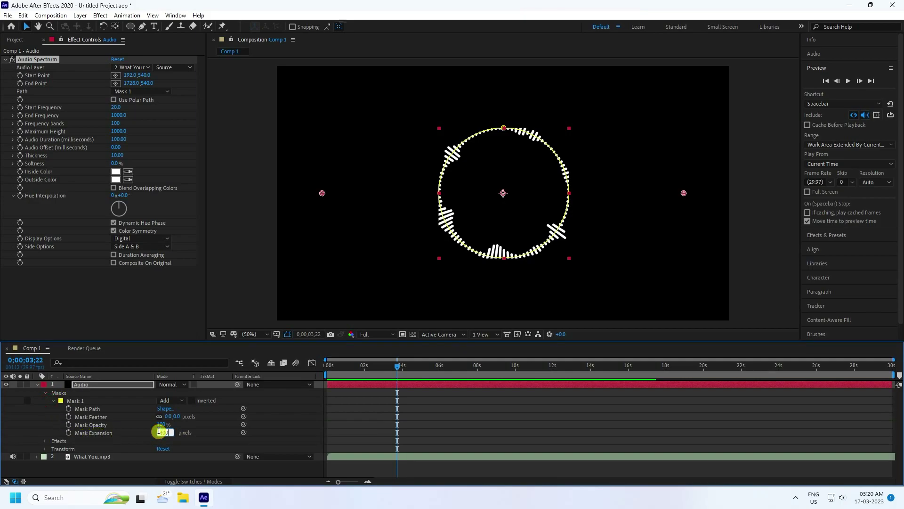
key("Return")
key("Home")
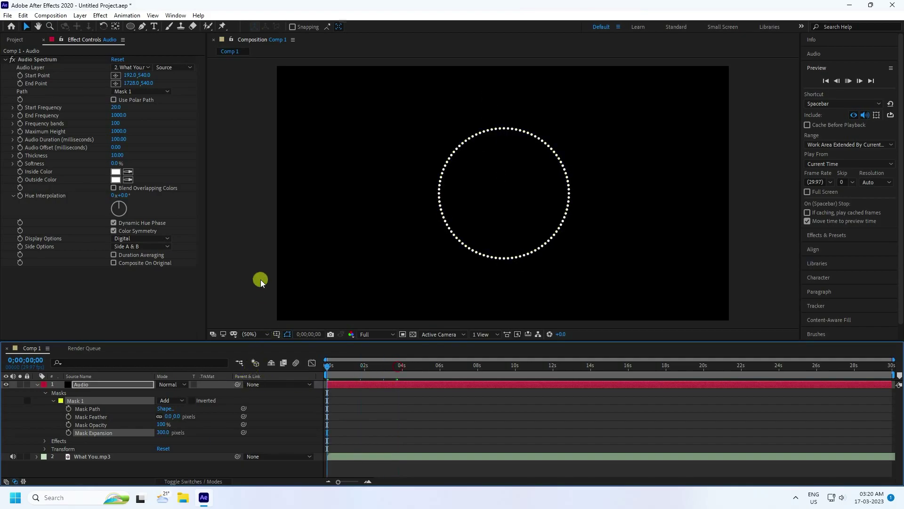
key("space")
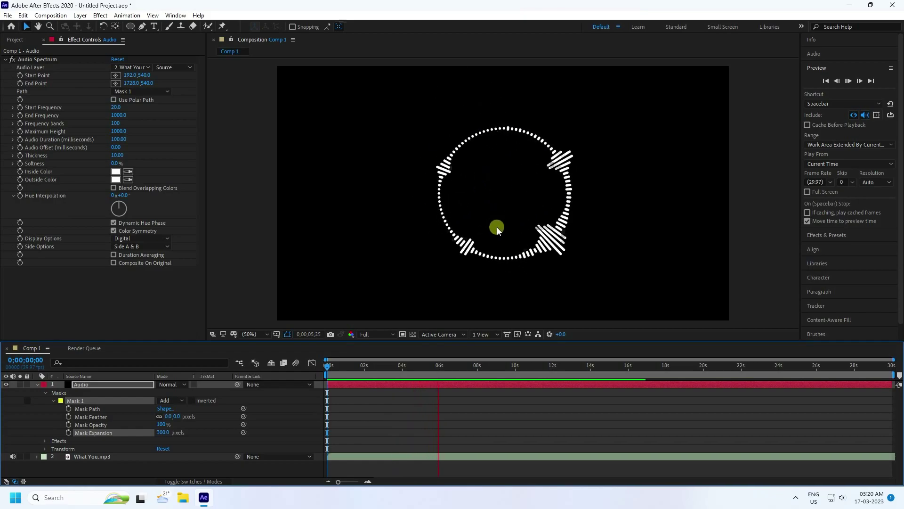
key("space")
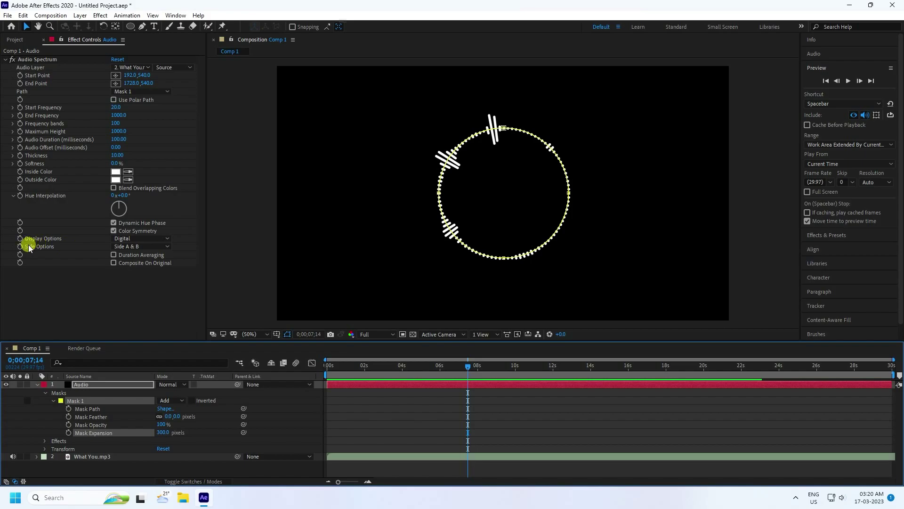
- Set the Audio Spectrum's side options to Side B and preview the outward-facing bars from the beginning
left_click(145, 246)
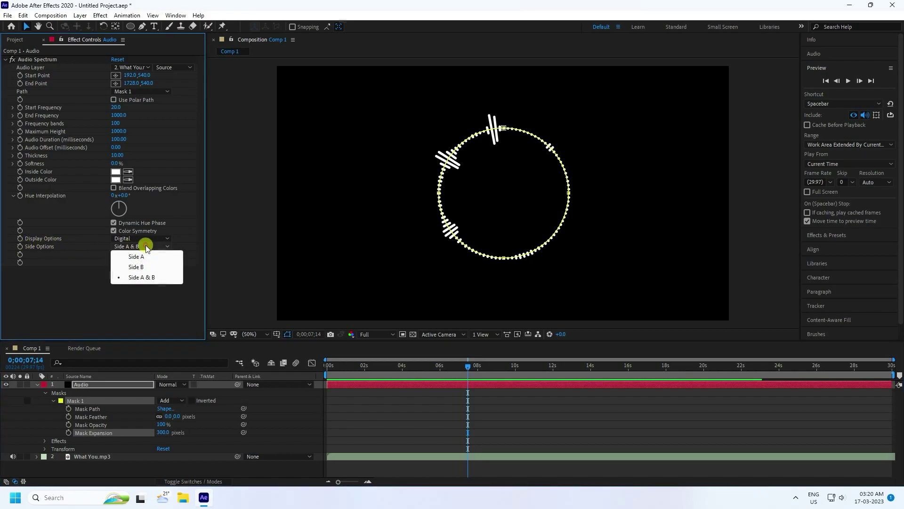
left_click(136, 267)
left_click_drag(469, 366, 465, 367)
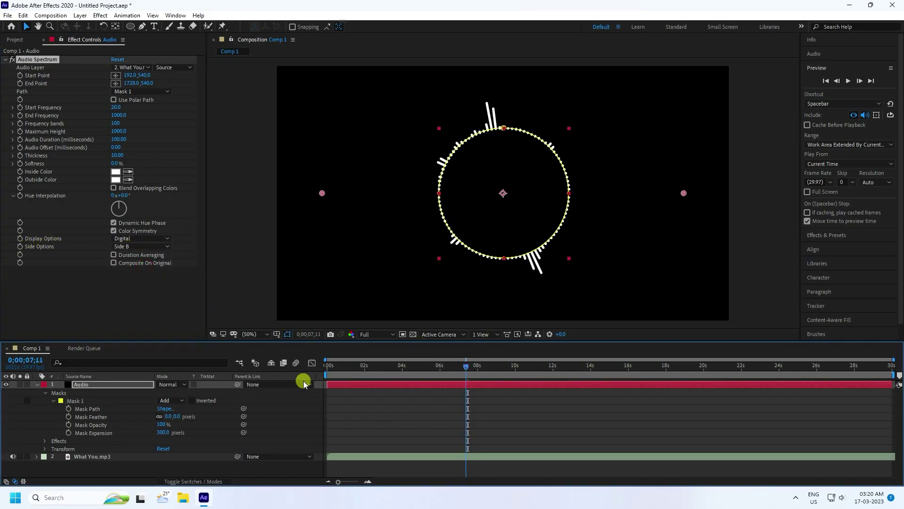
key("Home")
key("space")
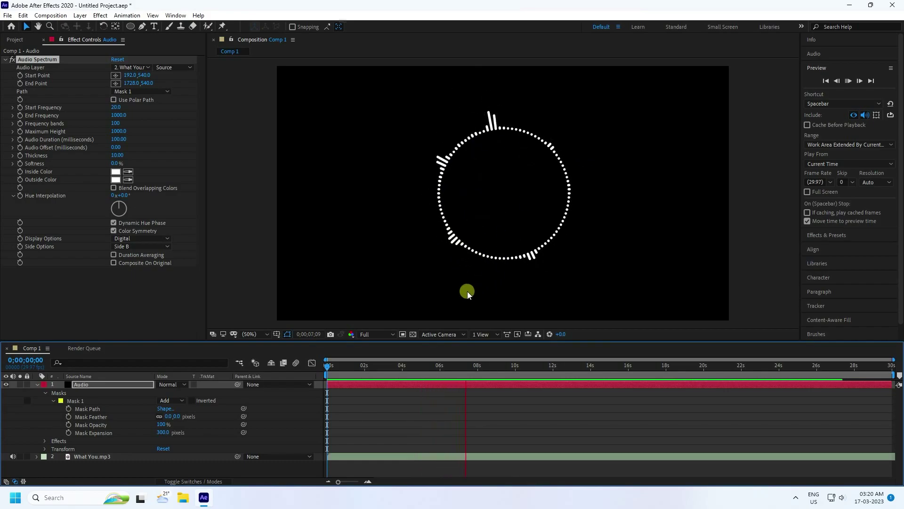
key("space")
- Lower the system volume and replay the one-sided circular spectrum from the start of the timeline
key("XF86AudioLowerVolume")
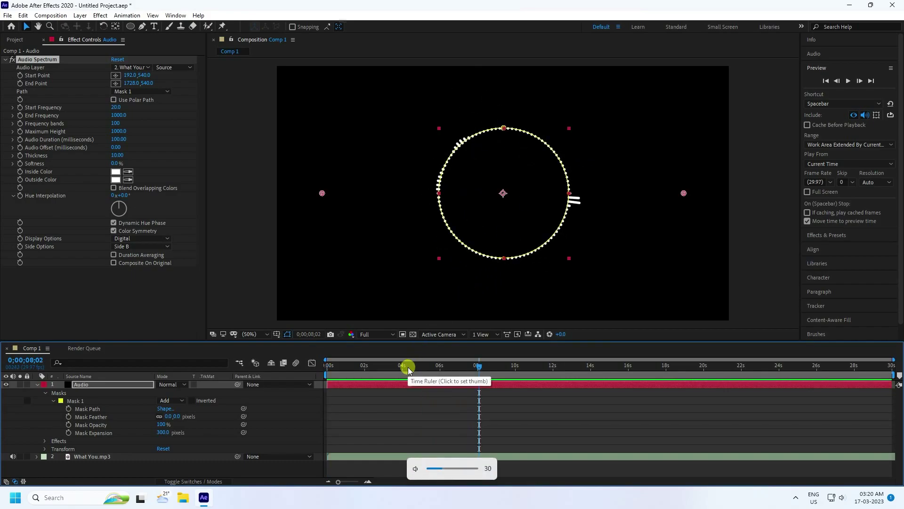
left_click_drag(477, 366, 238, 374)
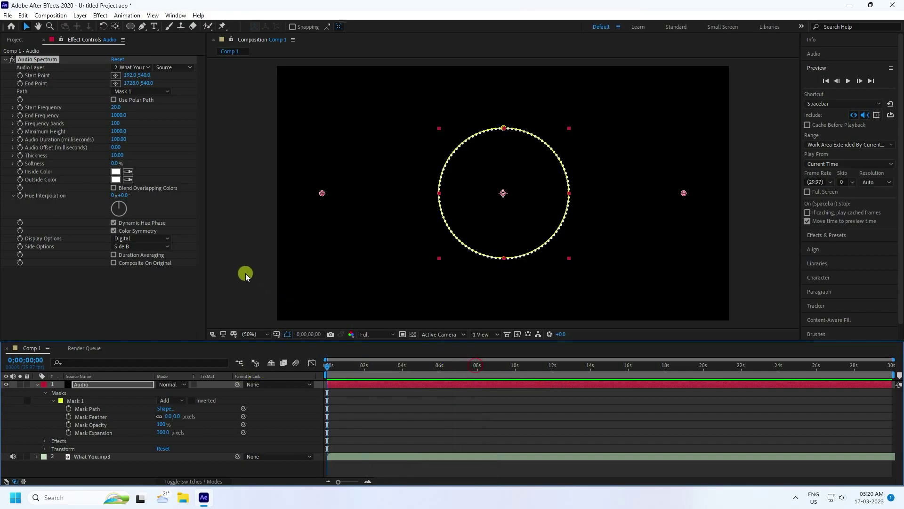
key("space")
key("space")
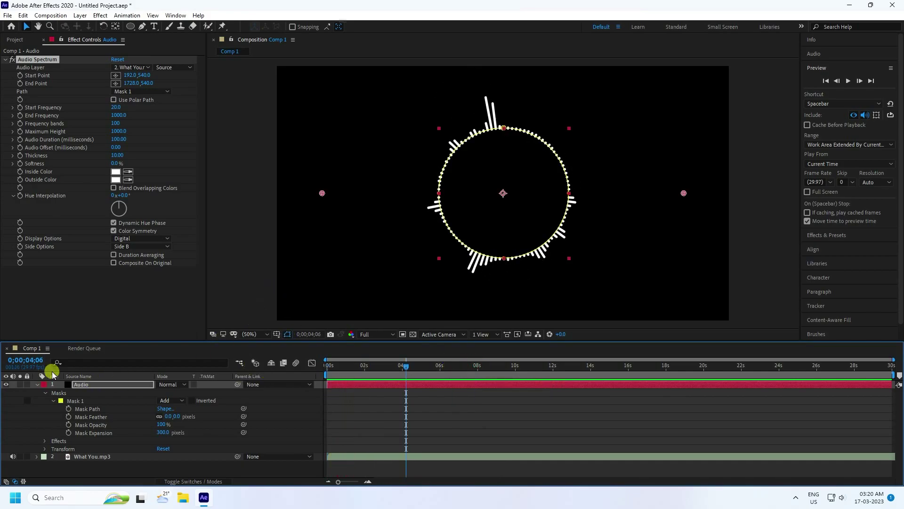
- Auto-trace the Audio layer's alpha channel over the work area, applying the result to a new layer
left_click(38, 384)
left_click(96, 422)
left_click(83, 384)
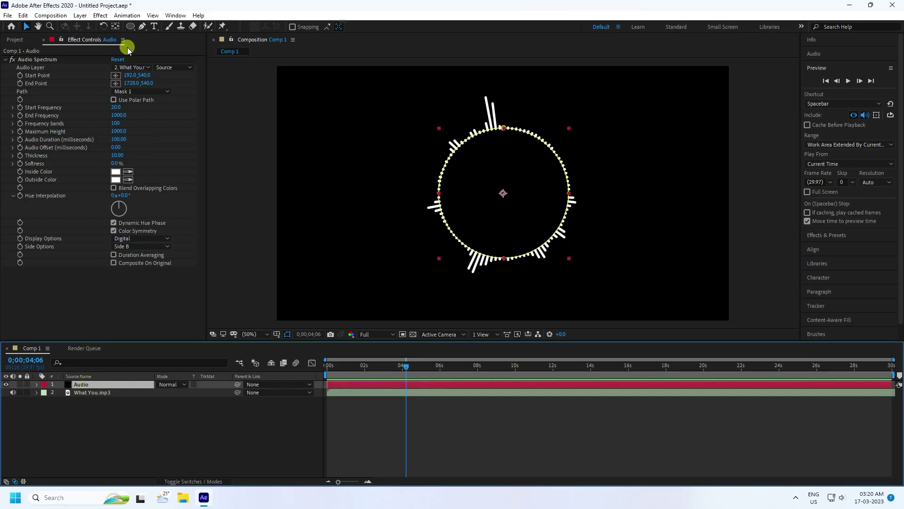
left_click(80, 15)
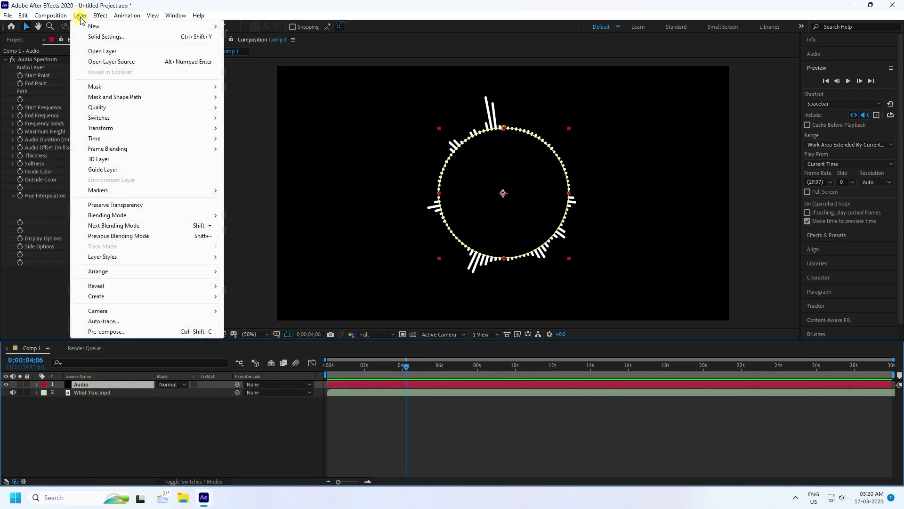
left_click(101, 321)
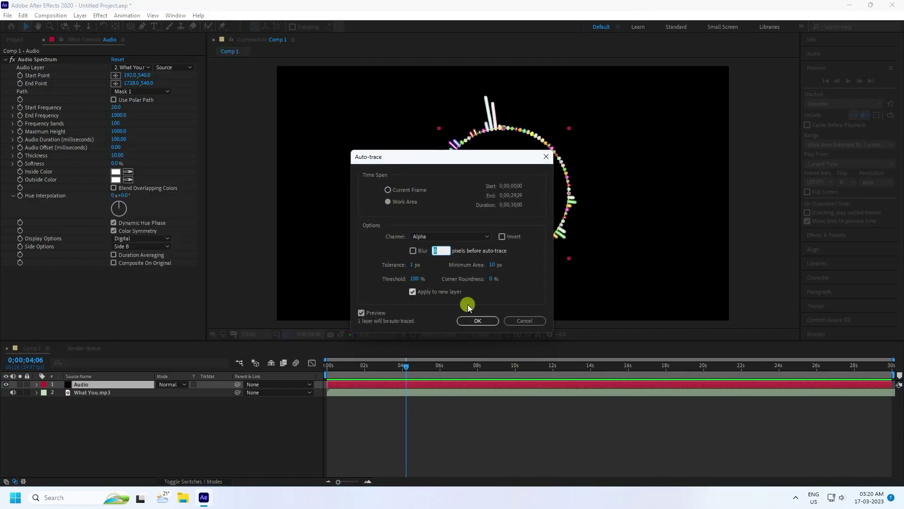
left_click(401, 203)
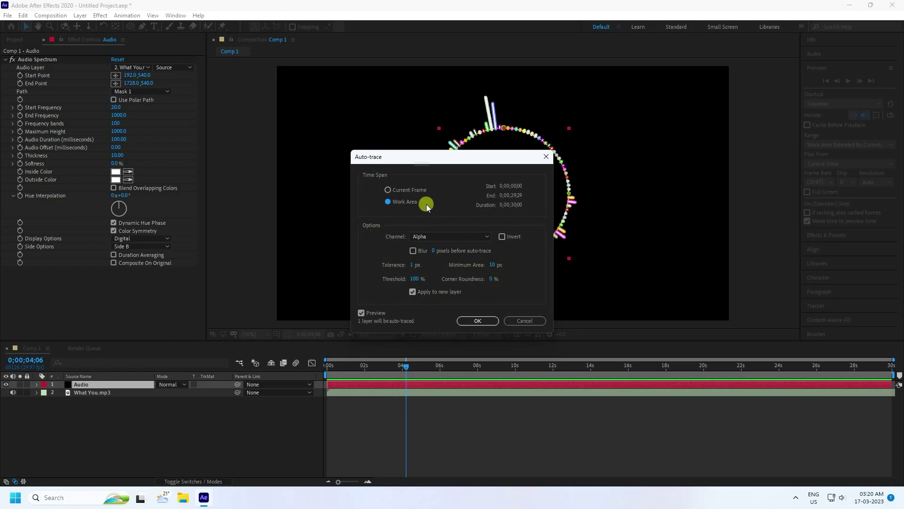
left_click(477, 321)
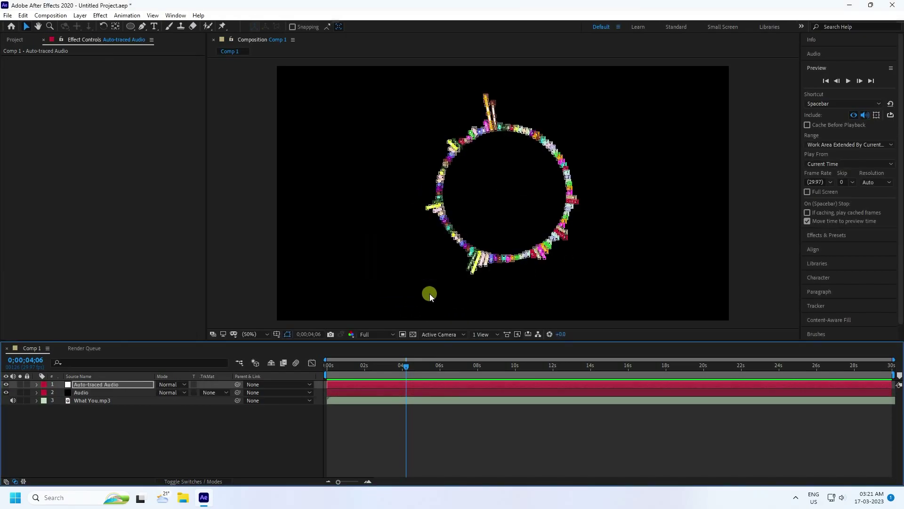
- Return to the start of the timeline, deselect the layers and hide the original Audio layer
left_click_drag(403, 366, 326, 369)
left_click(393, 440)
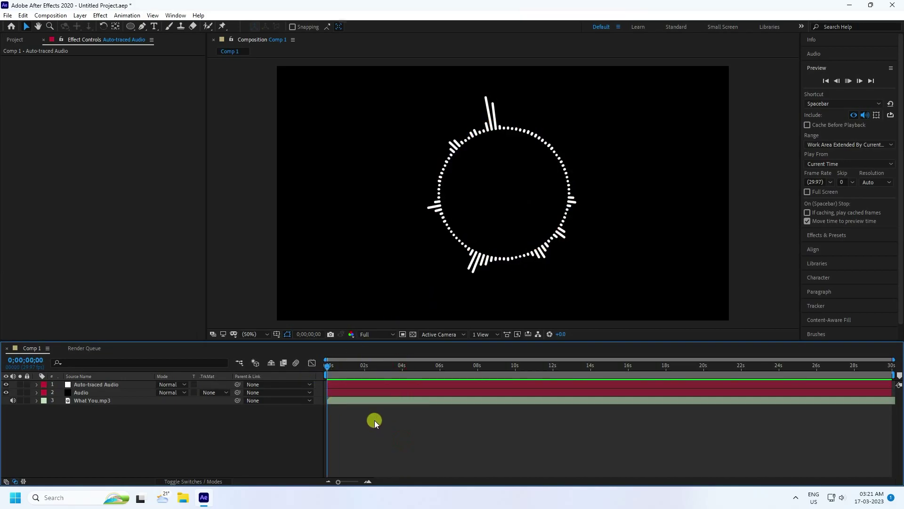
left_click(14, 399)
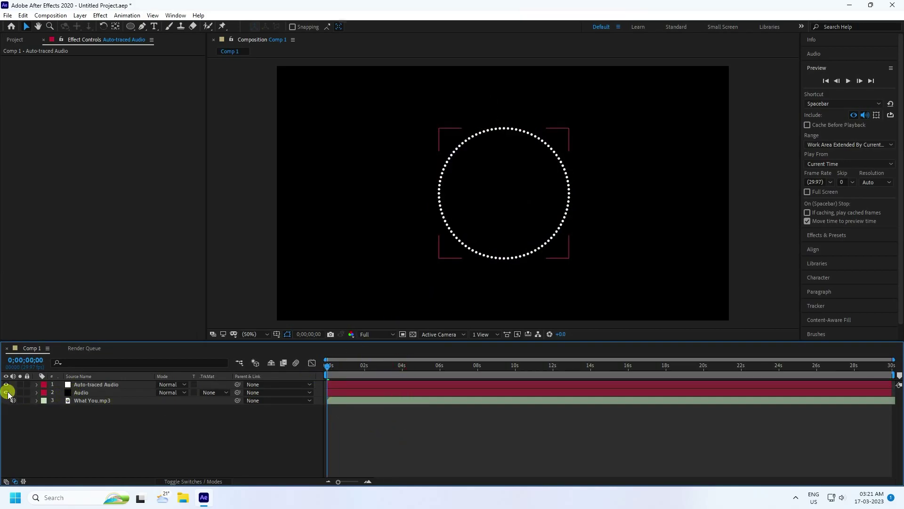
left_click(8, 392)
- Select the Auto-traced Audio layer and play it back from the beginning to check its masks follow the music
left_click(100, 384)
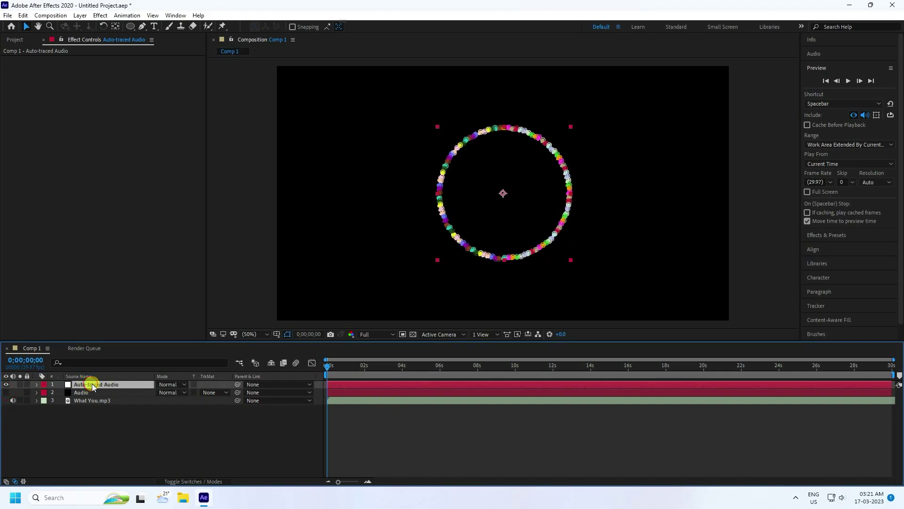
left_click(408, 448)
key("space")
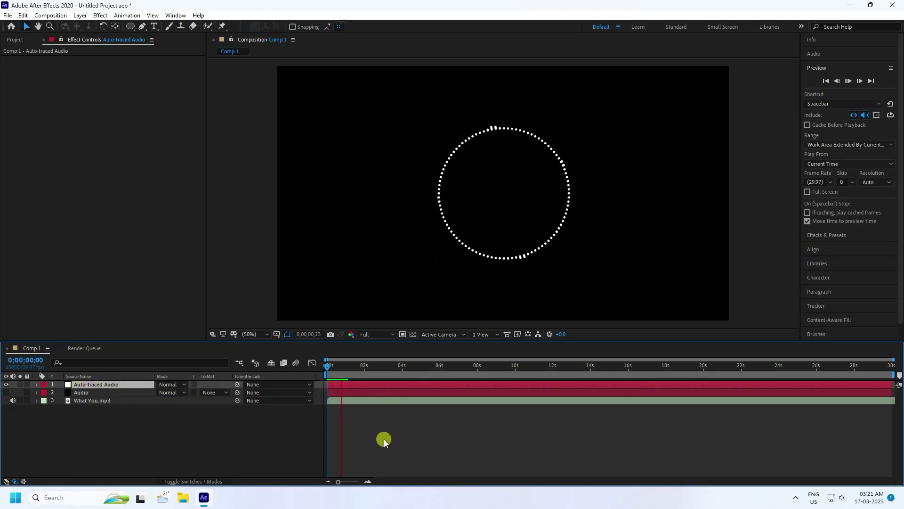
key("space")
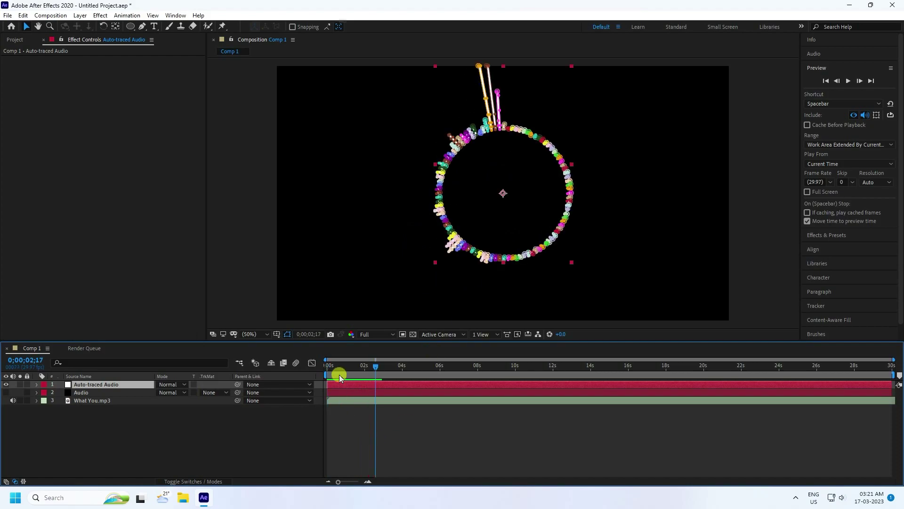
key("Home")
left_click(431, 452)
key("space")
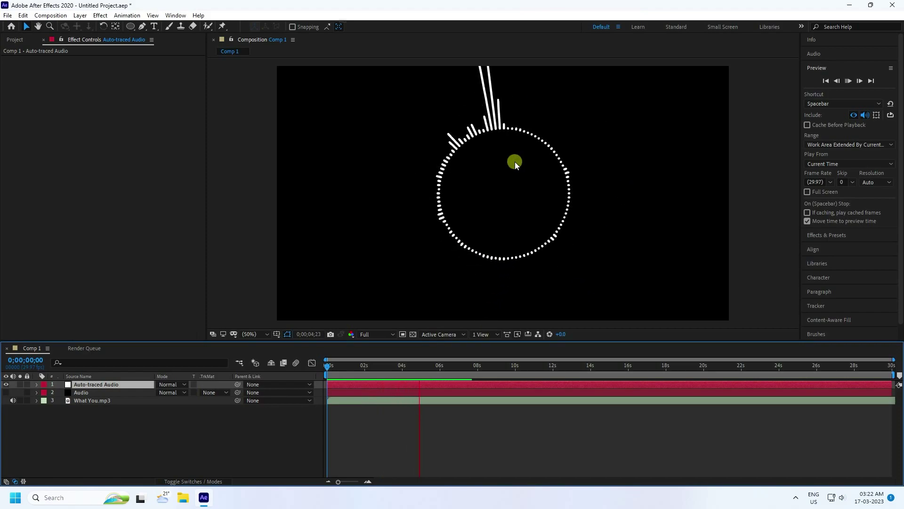
key("space")
- Create a new 1920 x 1080 px black solid layer named E3D
right_click(129, 425)
mouse_move(161, 320)
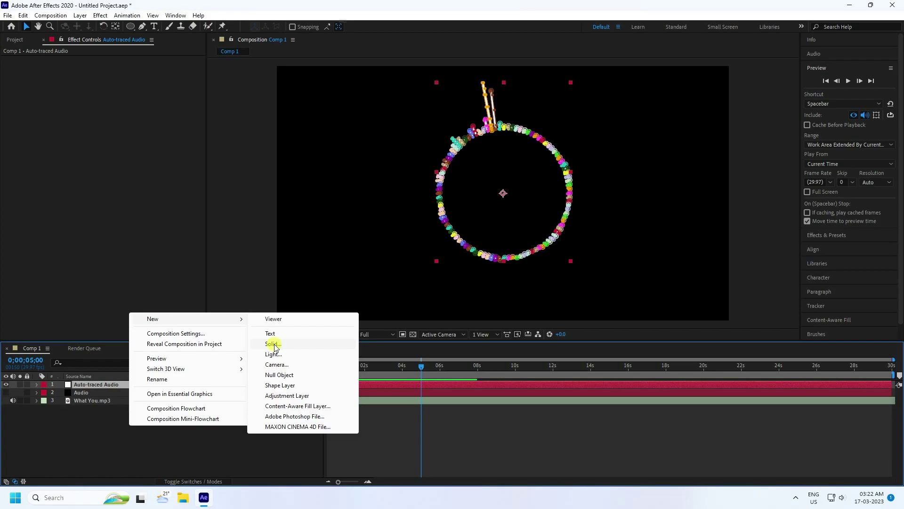
left_click(273, 344)
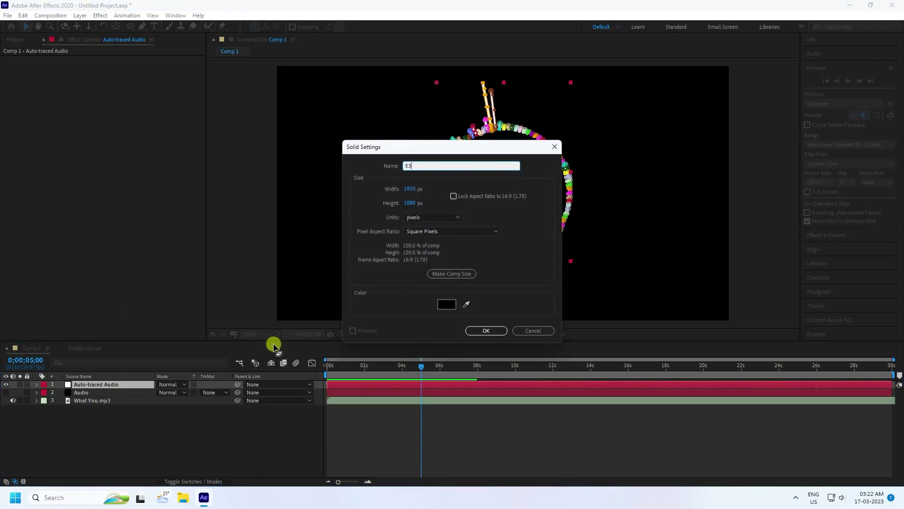
left_click(483, 332)
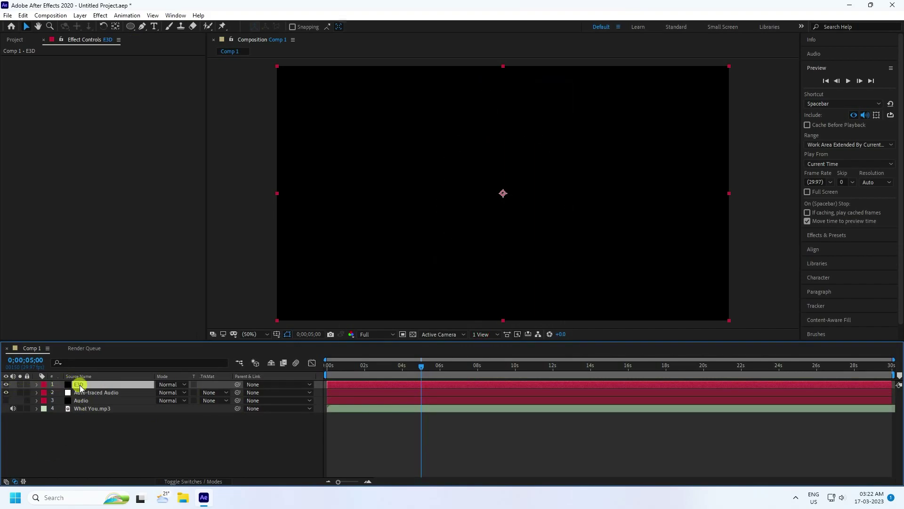
- Apply the Video Copilot Element effect to the E3D solid
left_click(80, 15)
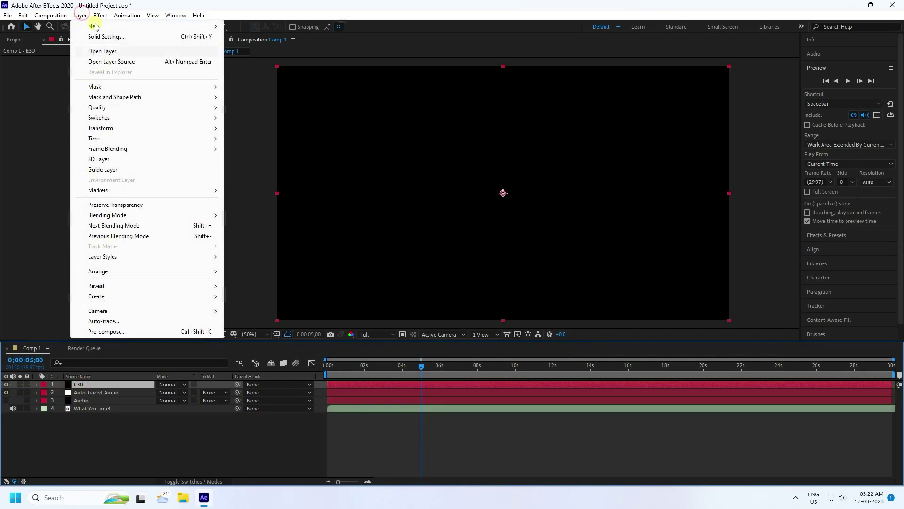
mouse_move(99, 15)
mouse_move(188, 309)
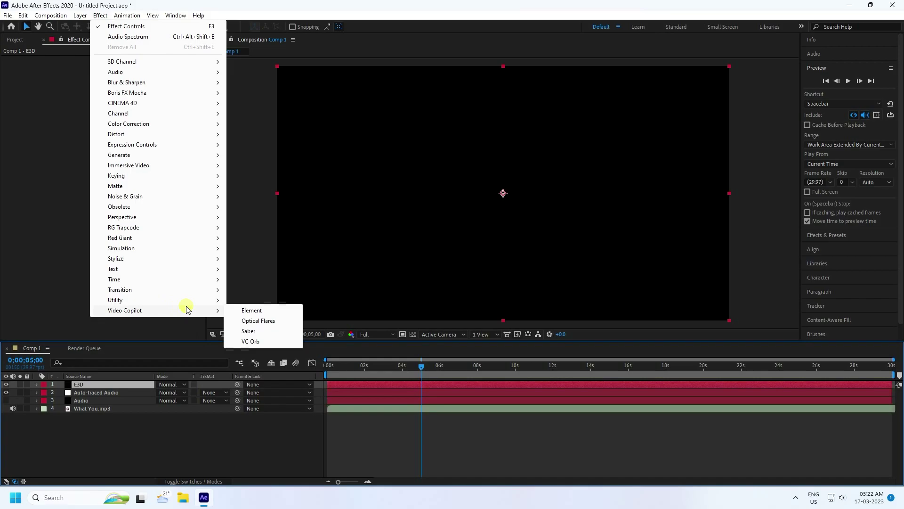
left_click(252, 311)
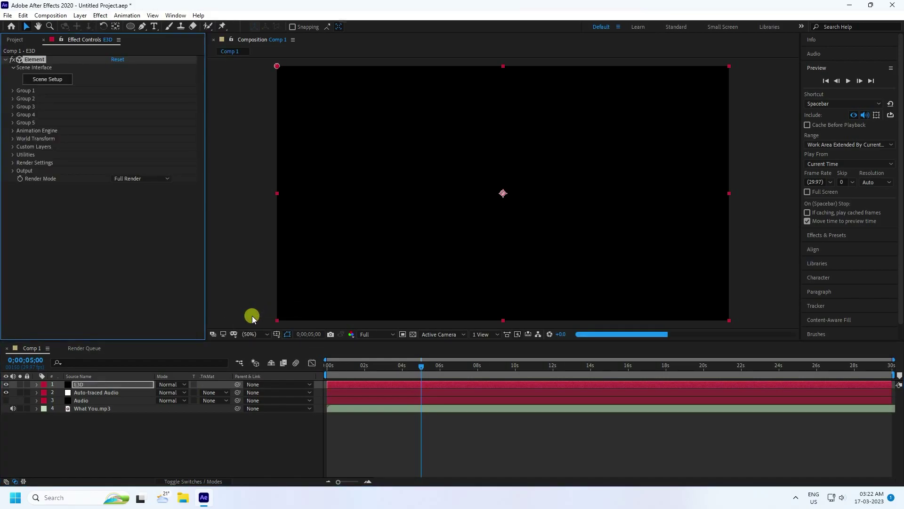
- Hide the Auto-traced Audio layer and reselect the E3D layer
left_click(87, 393)
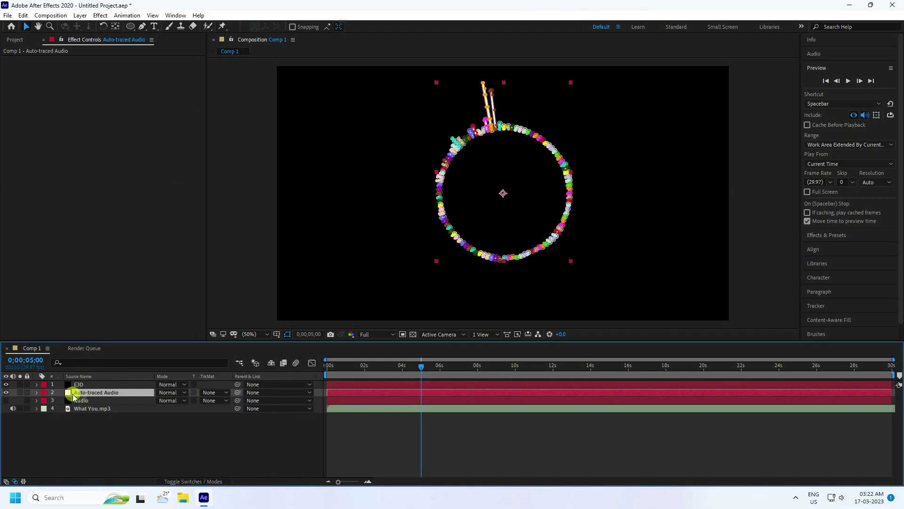
left_click(6, 392)
left_click(69, 386)
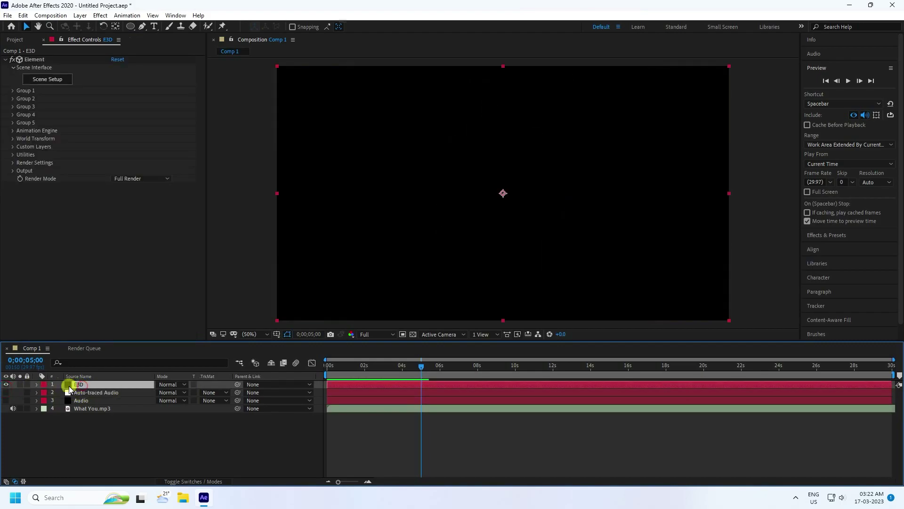
- Assign the Auto-traced Audio layer as Path Layer 1 in Element's Custom Text and Masks
left_click(13, 147)
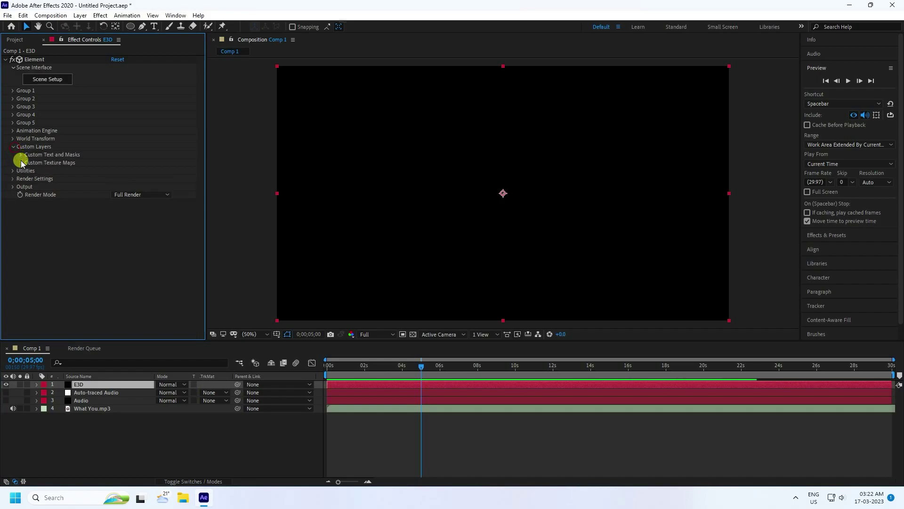
left_click(19, 155)
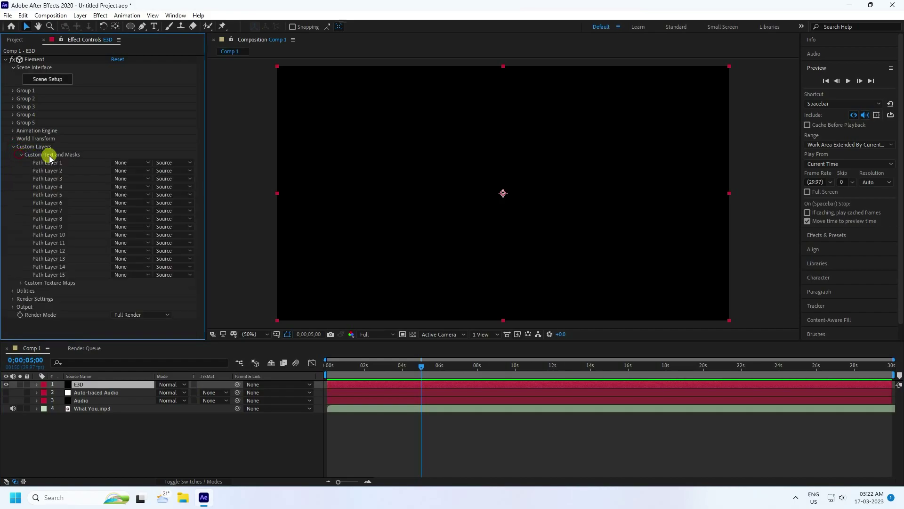
left_click(132, 162)
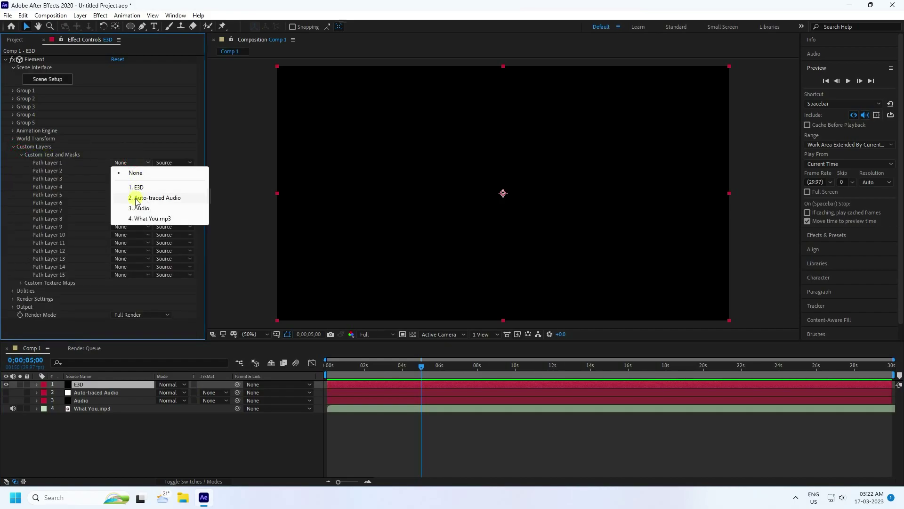
left_click(168, 198)
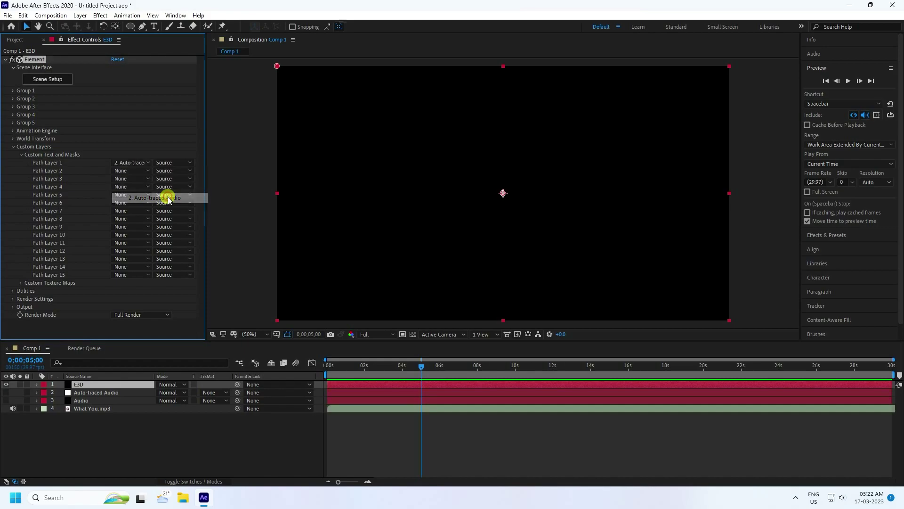
left_click(20, 155)
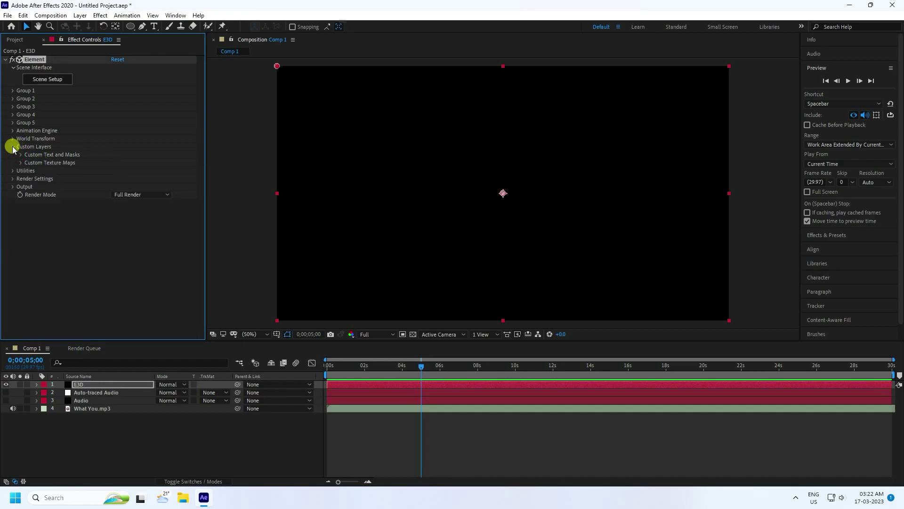
left_click(13, 148)
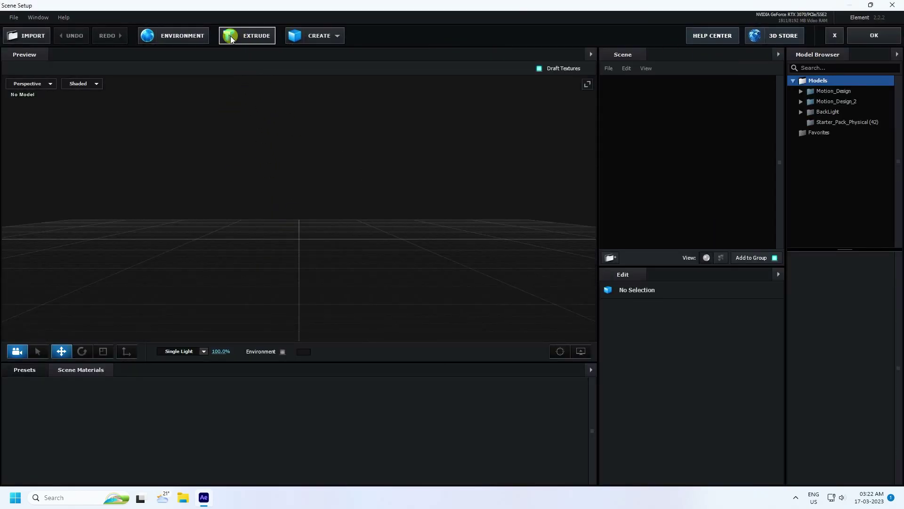
- Extrude the custom path in Element's Scene Setup and set the model's Path Resolution to Extreme
left_click(253, 34)
left_click_drag(298, 235, 261, 146)
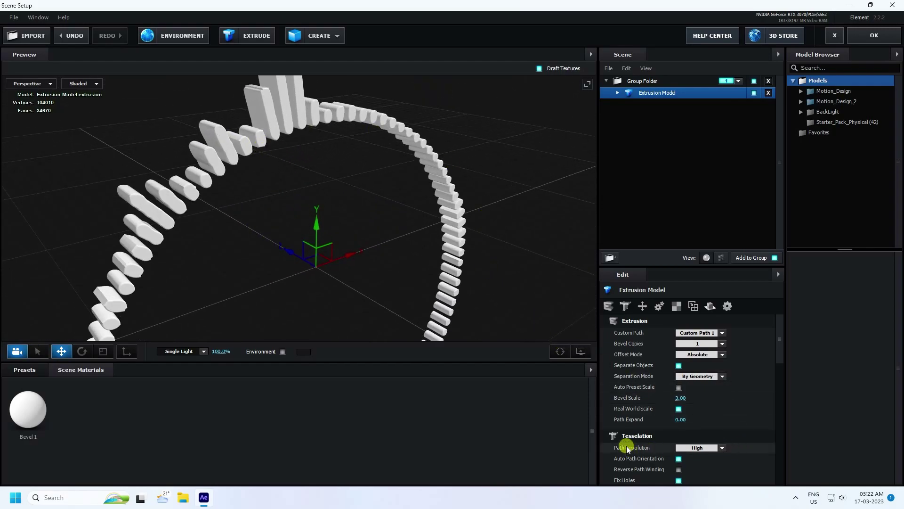
left_click(722, 447)
left_click(704, 437)
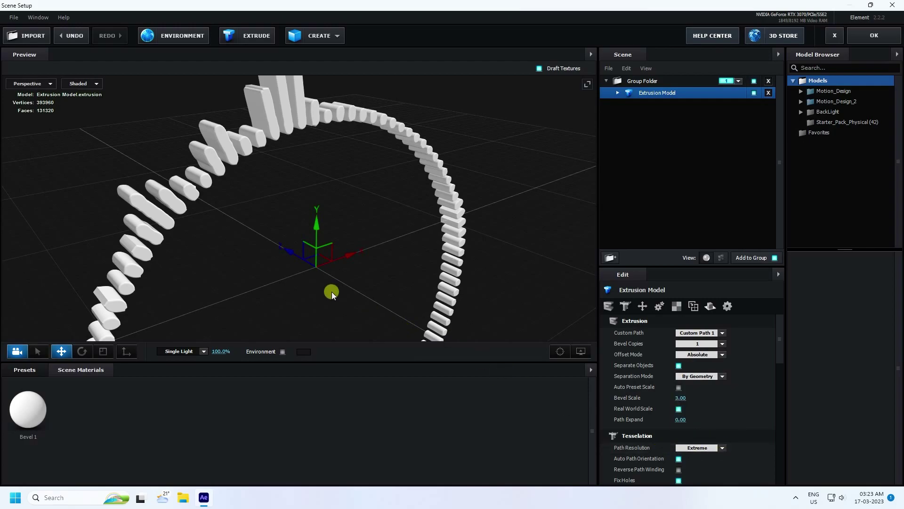
left_click_drag(328, 290, 327, 254)
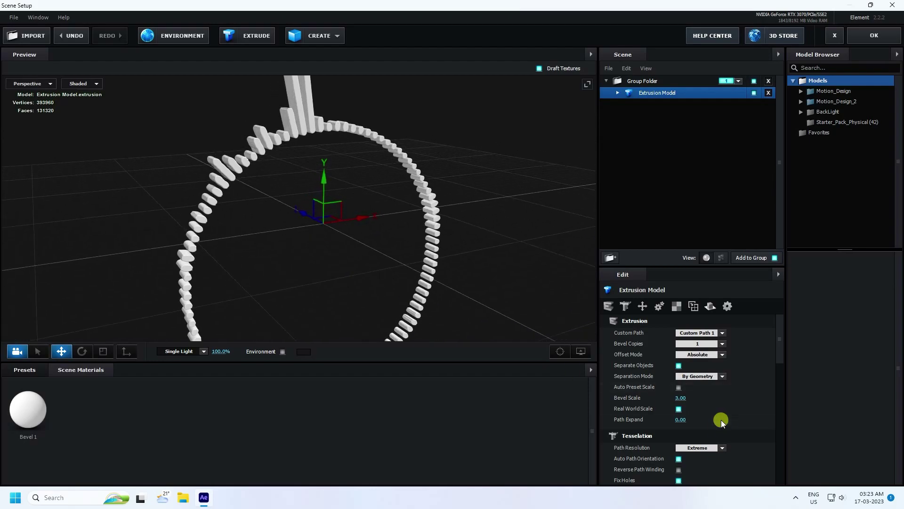
- Scale the extrusion model uniformly to 50%
scroll(686, 399, "down", 5)
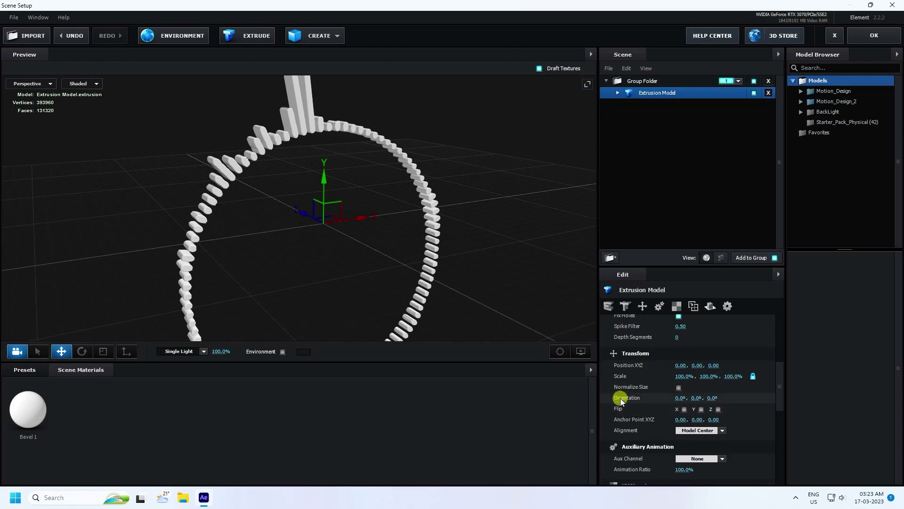
left_click(679, 377)
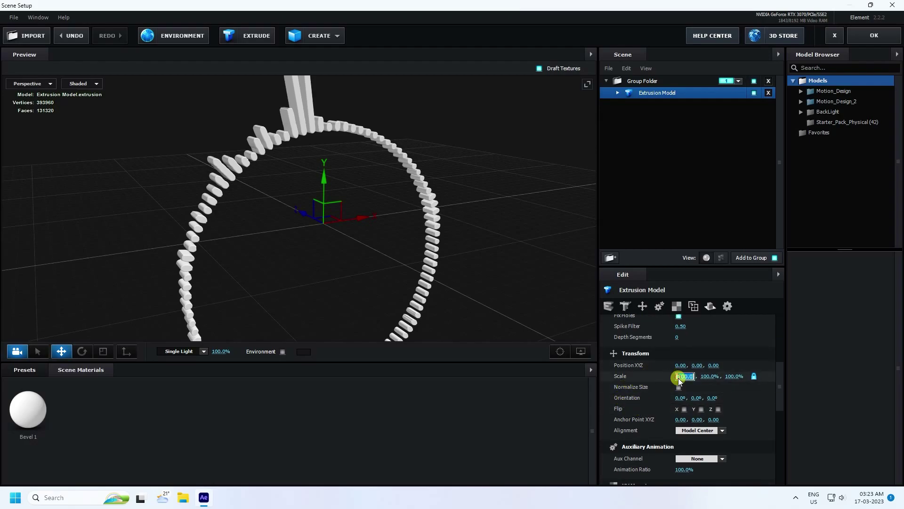
type("50")
key("Return")
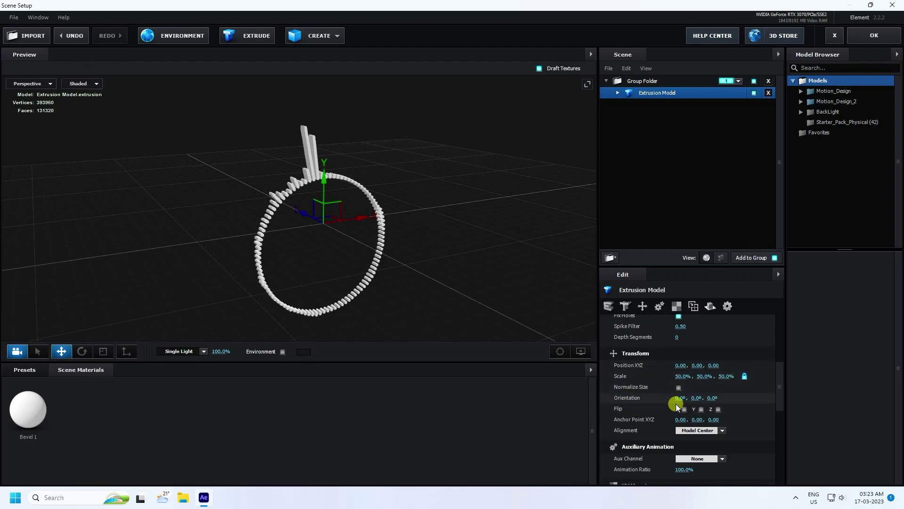
- Lay the extruded ring flat with an X orientation of 90° and accept the Scene Setup
left_click_drag(681, 399, 753, 384)
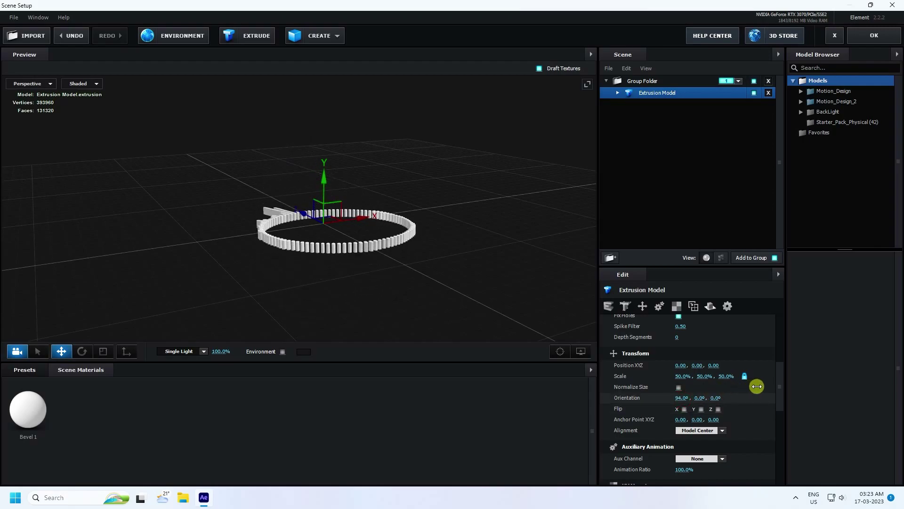
left_click(682, 398)
type("90")
key("Return")
left_click_drag(420, 244, 348, 243)
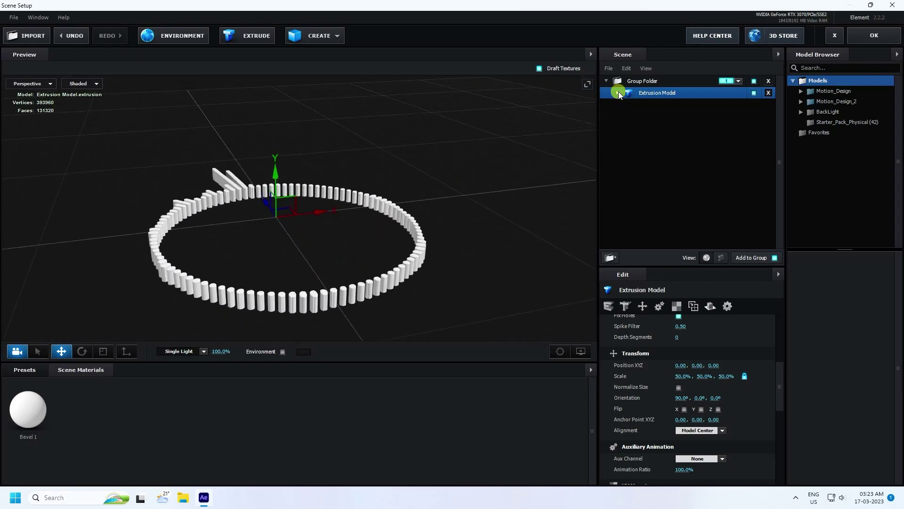
left_click(870, 36)
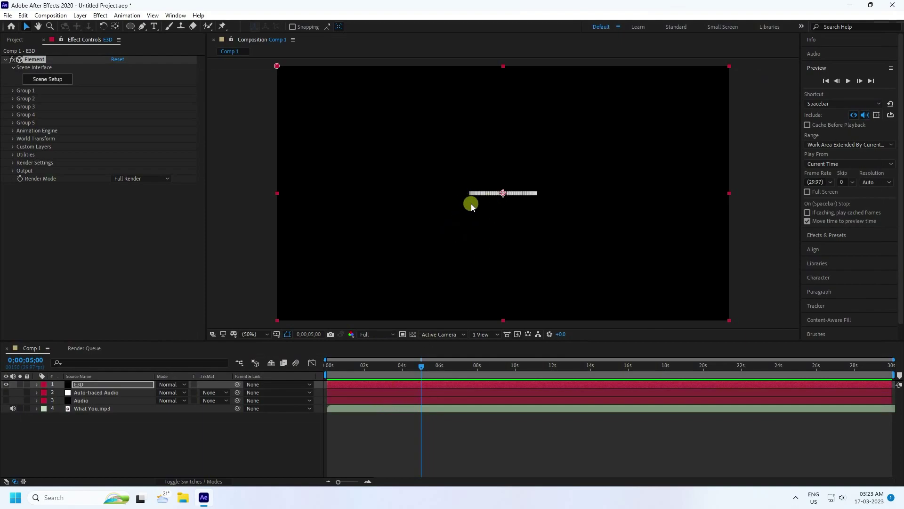
- Add a two-node camera named Camera 1 with the 50mm preset to the composition
right_click(182, 438)
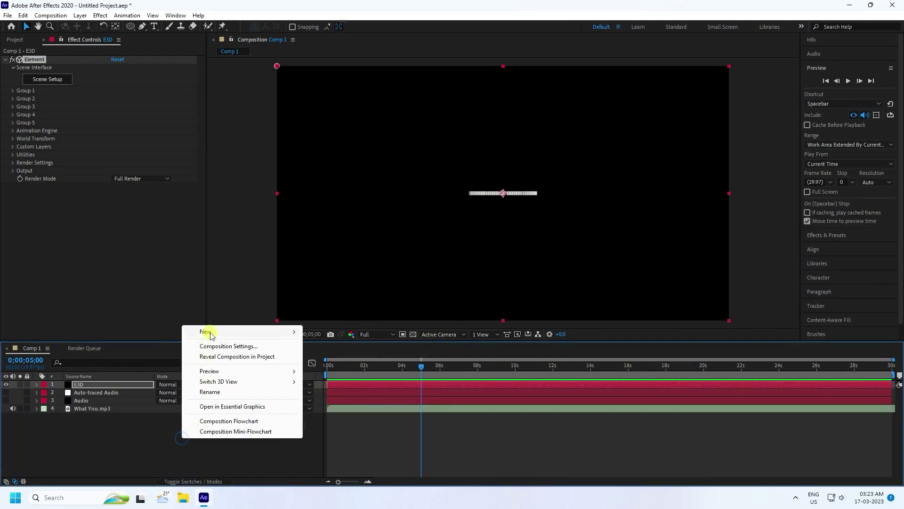
mouse_move(211, 334)
left_click(330, 378)
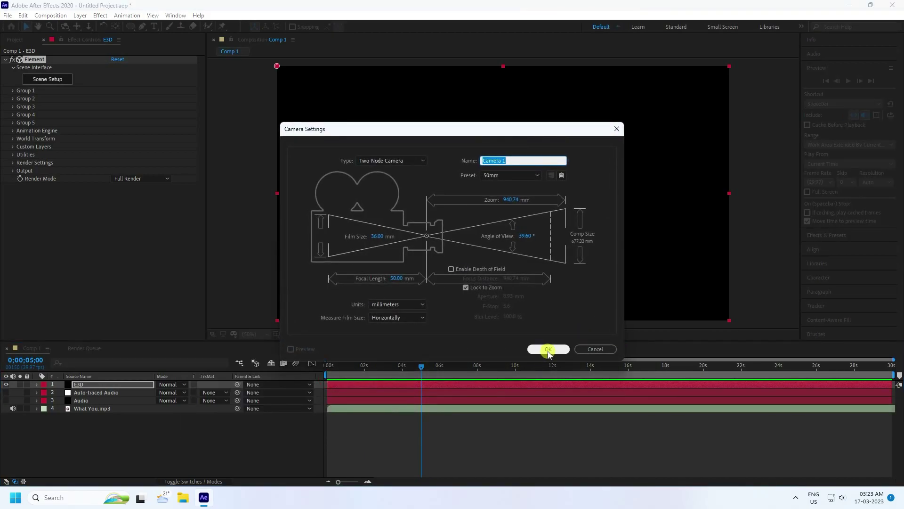
left_click(547, 349)
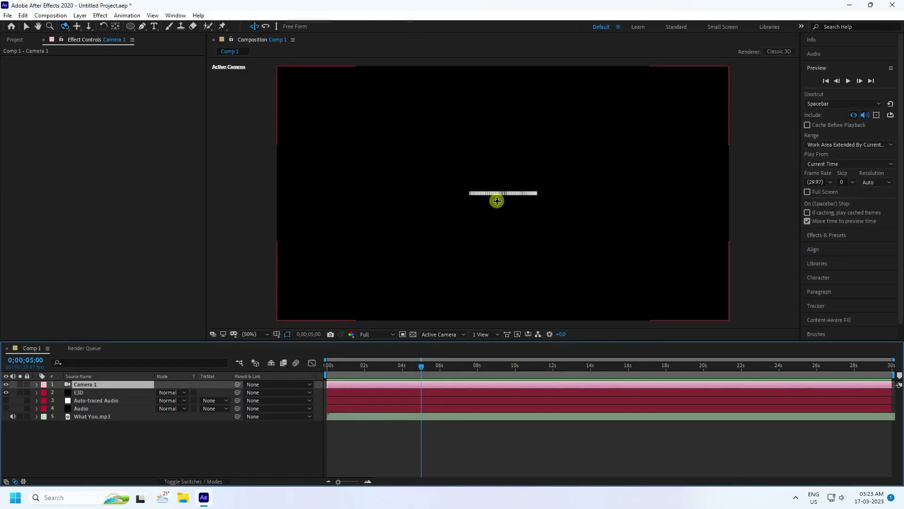
- Dolly Camera 1 closer and orbit it to look down on the ring, positioned at about 501, -55, -622
left_click_drag(497, 201, 573, 61)
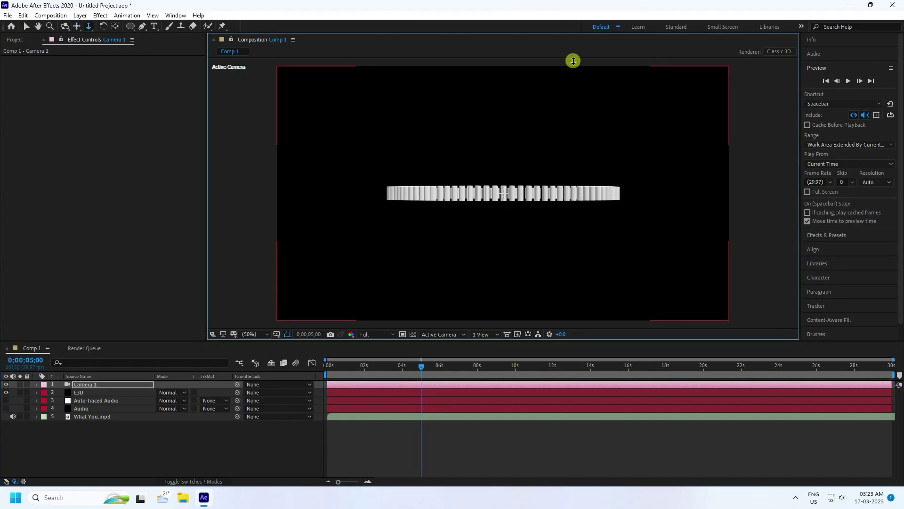
key("c")
left_click_drag(499, 186, 520, 242)
key("c")
key("c")
key("c")
key("c")
- Play the composition from the start of the timeline to check the 3D ring's motion, and return to the start
left_click_drag(421, 366, 292, 367)
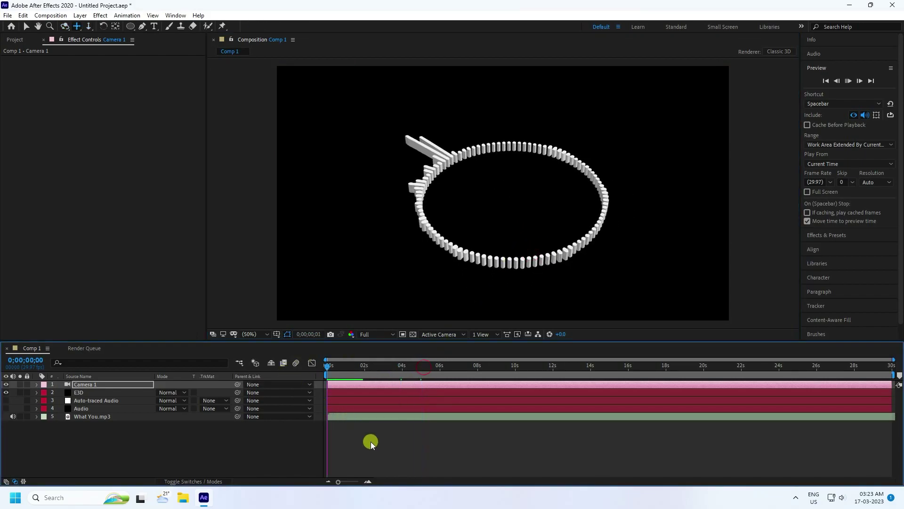
key("space")
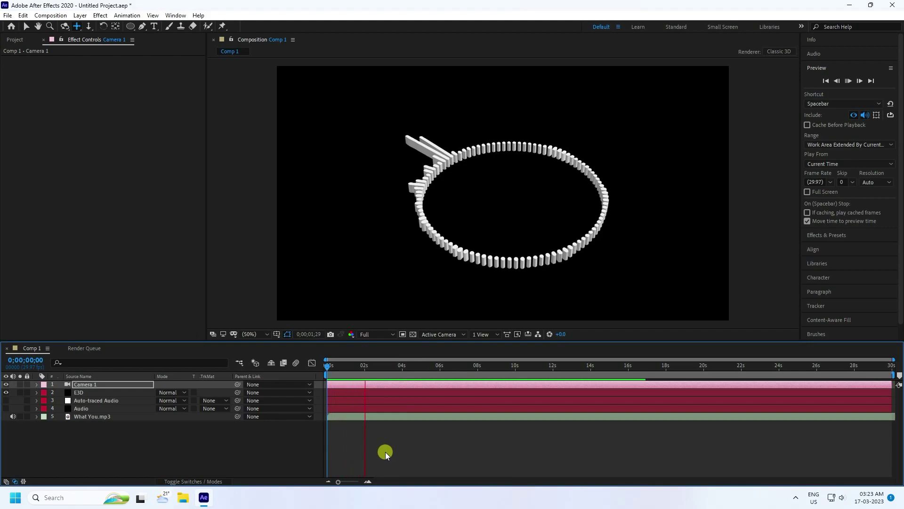
key("space")
left_click_drag(382, 366, 238, 384)
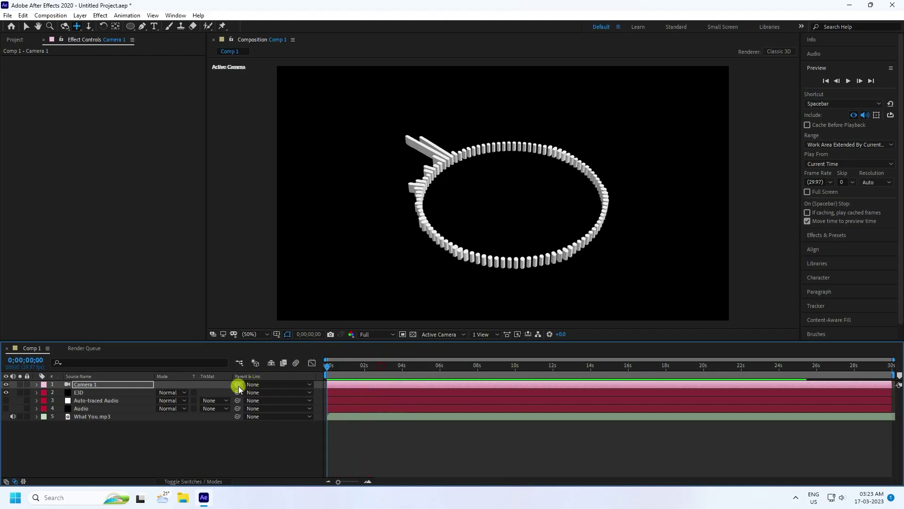
key("space")
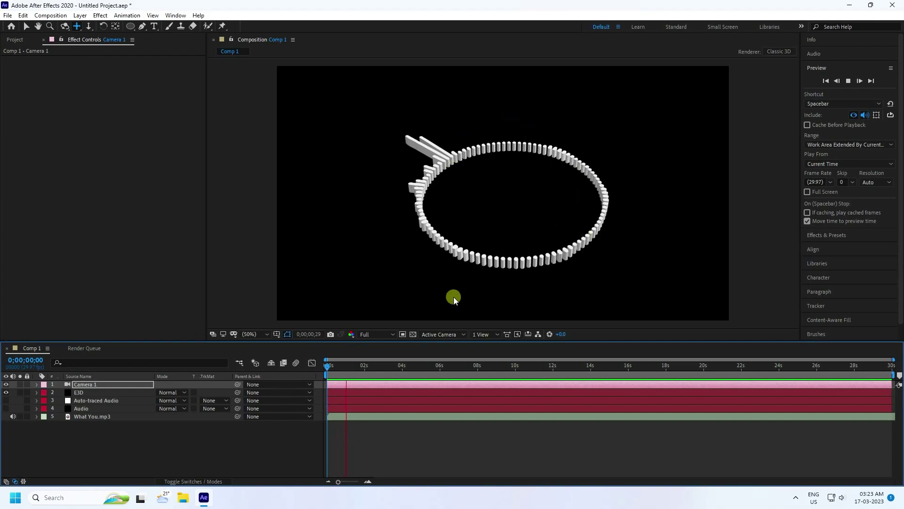
mouse_move(376, 367)
left_mouse_down()
mouse_move(360, 368)
mouse_move(485, 369)
mouse_move(378, 368)
left_mouse_up()
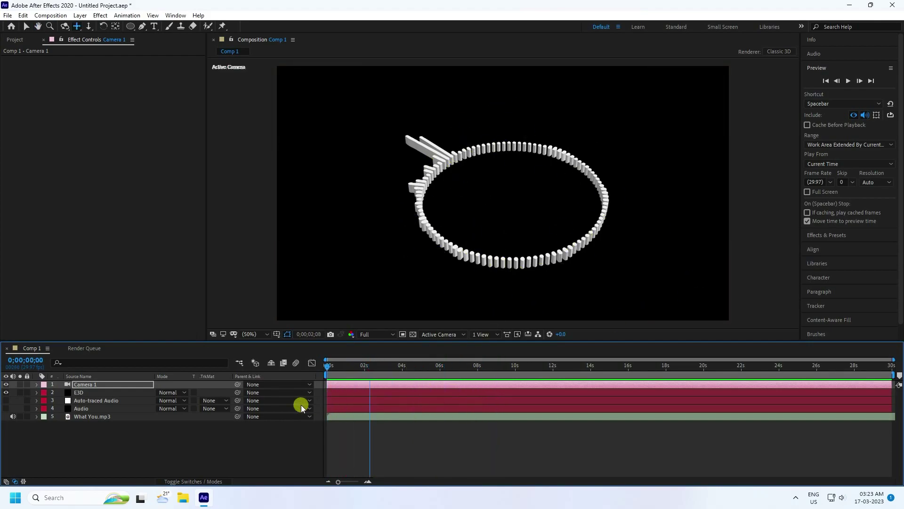
key("Home")
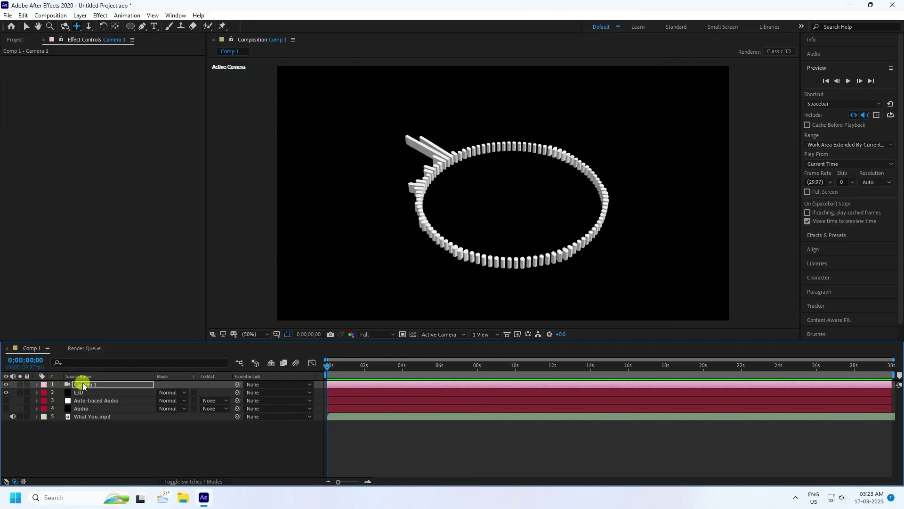
- Add the expression wiggle(0.1,0.1) to Camera 1's Point of Interest
left_click(36, 384)
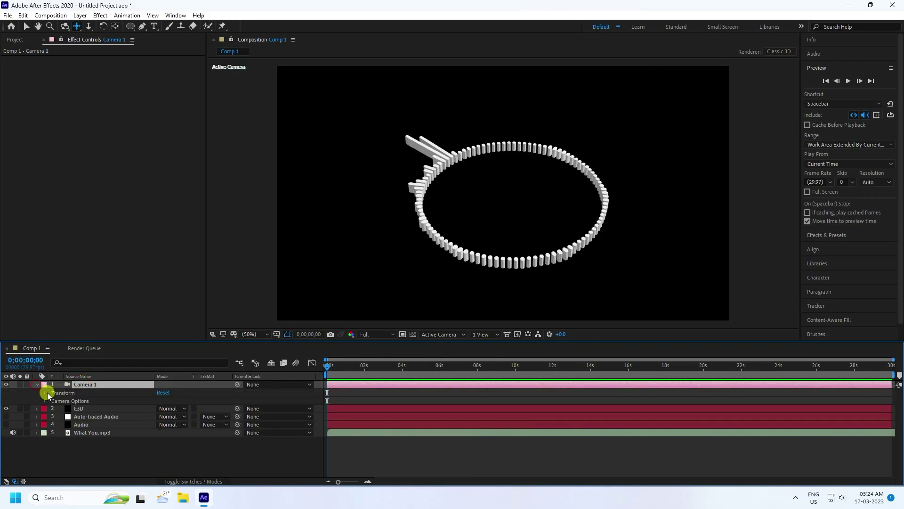
left_click(46, 392)
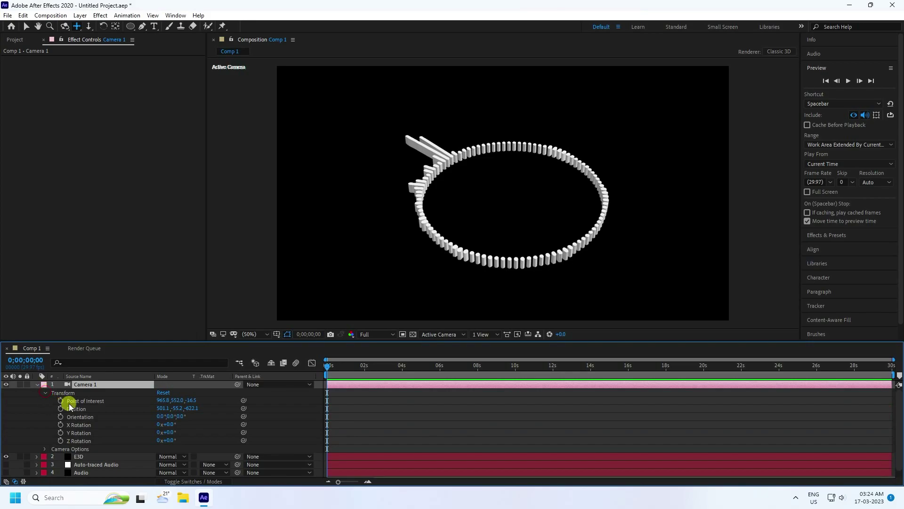
left_click(85, 404)
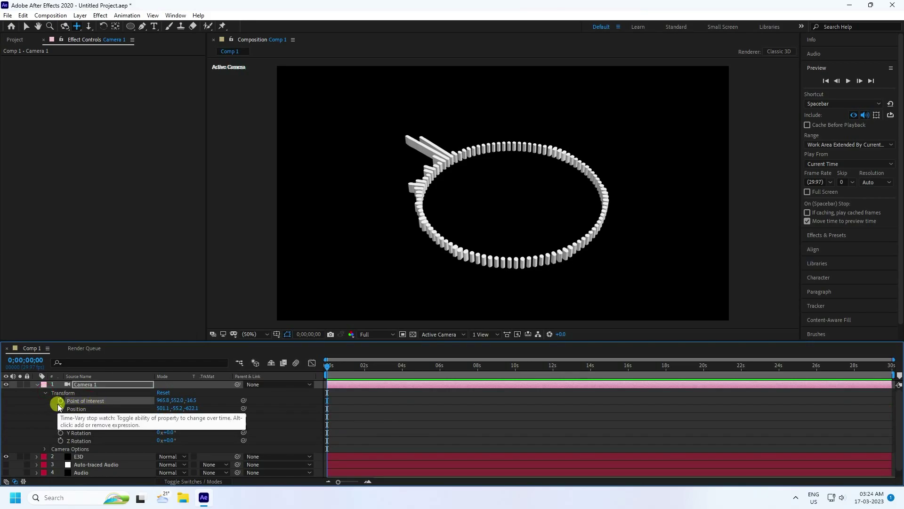
left_click(60, 401, "alt")
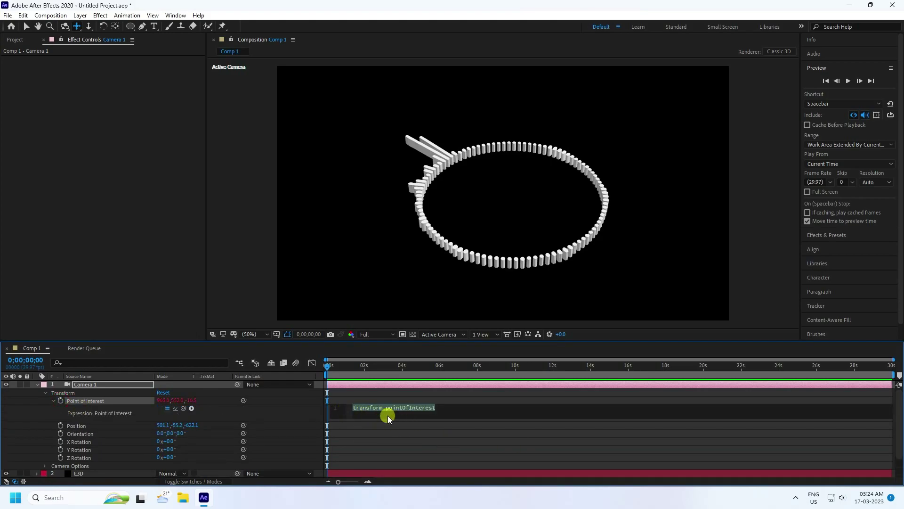
type("wiggle(")
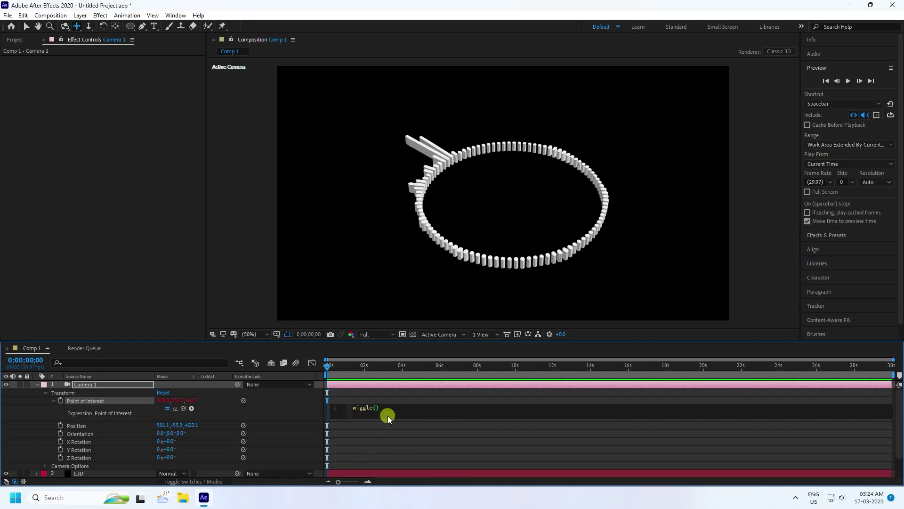
type("0.1,0.1")
key("KP_Enter")
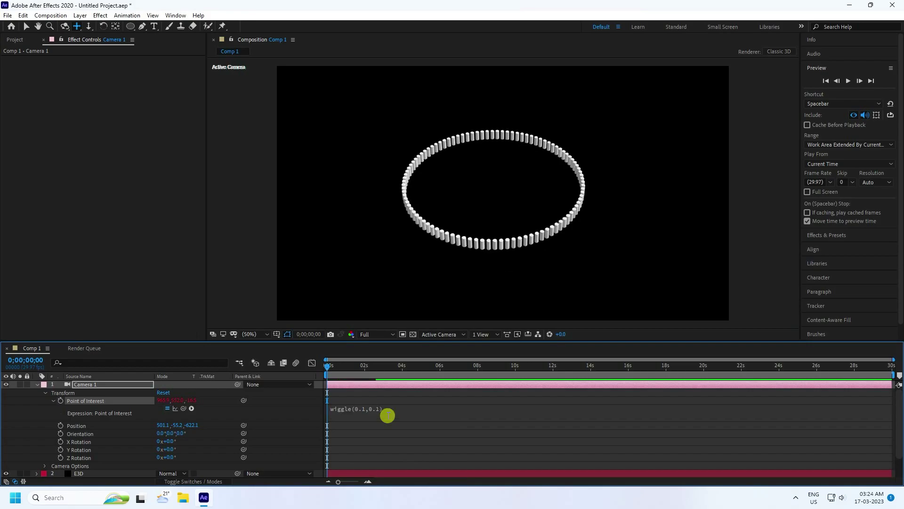
- Set the composition's preview resolution to Half and collapse Camera 1's properties
left_click(371, 335)
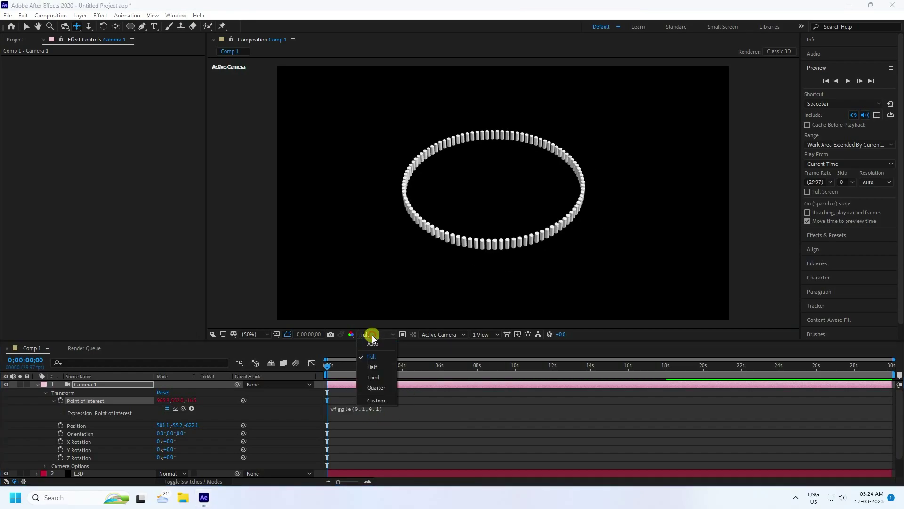
left_click(372, 366)
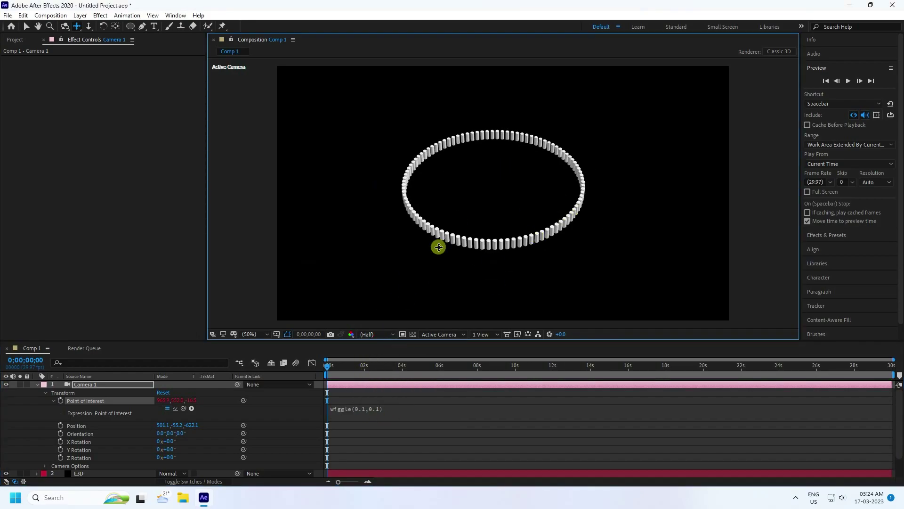
left_click_drag(420, 287, 439, 259)
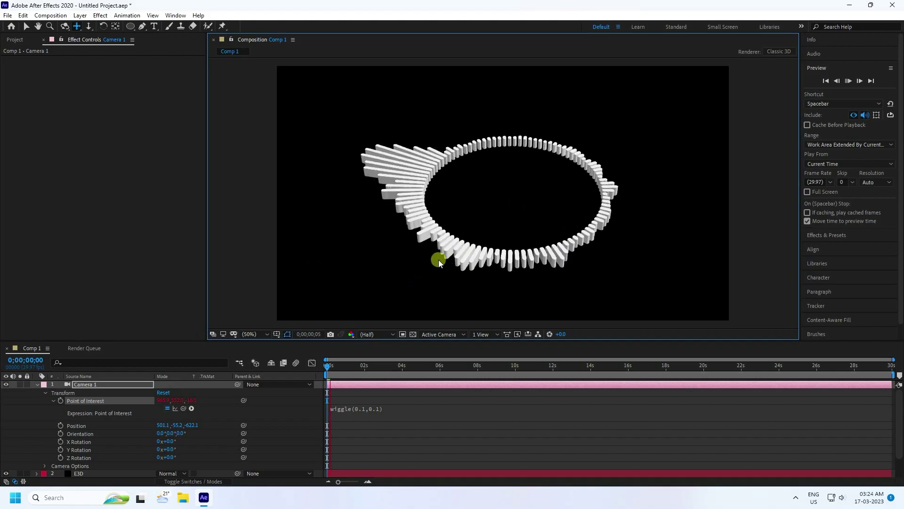
key("ctrl+z")
key("v")
left_click(91, 386)
left_click(36, 385)
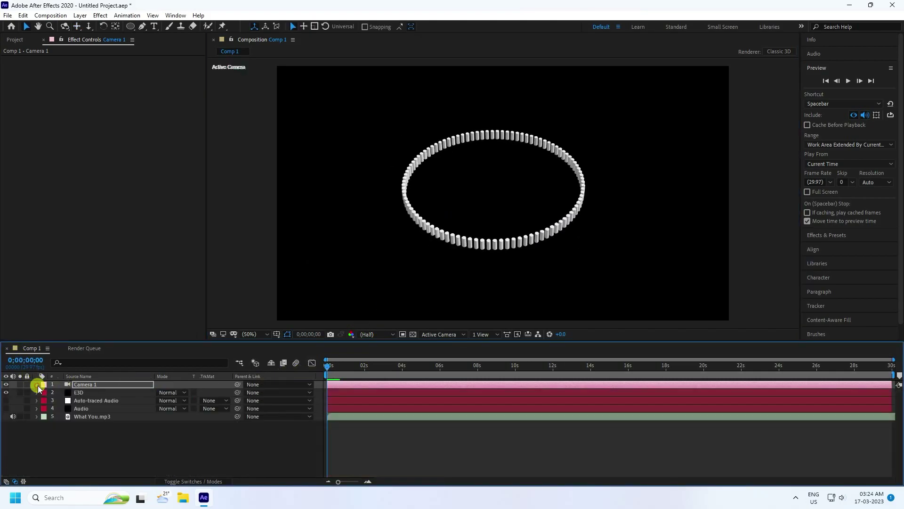
- Mute the What You.mp3 layer, play the composition to check the ring's motion, and return to the start
left_click(85, 417)
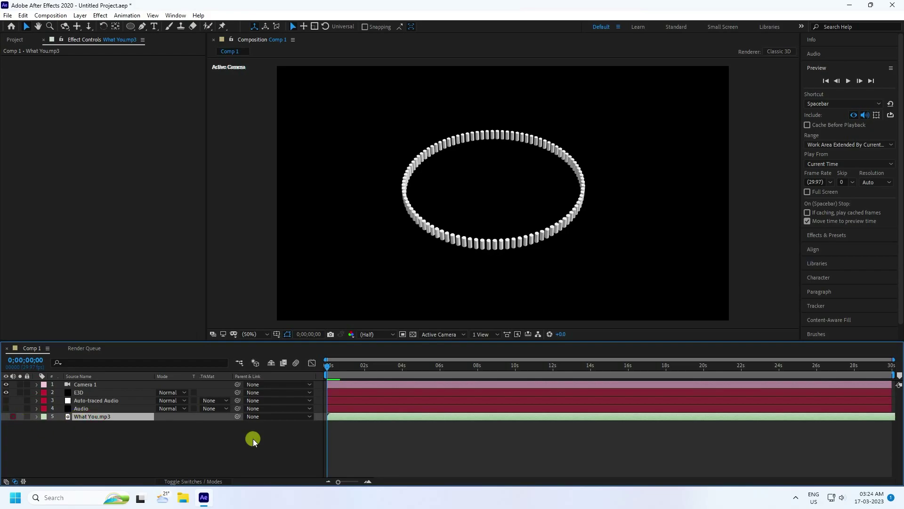
key("space")
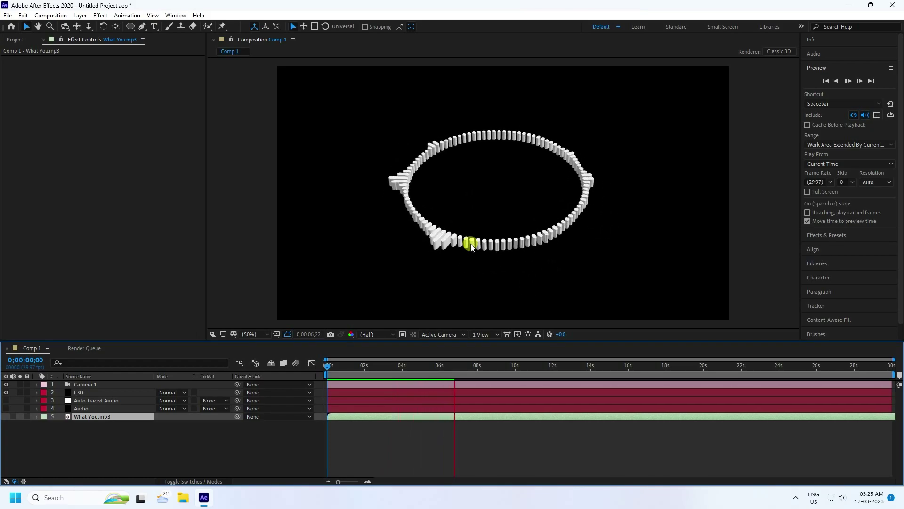
left_click_drag(455, 365, 331, 354)
left_click(848, 81)
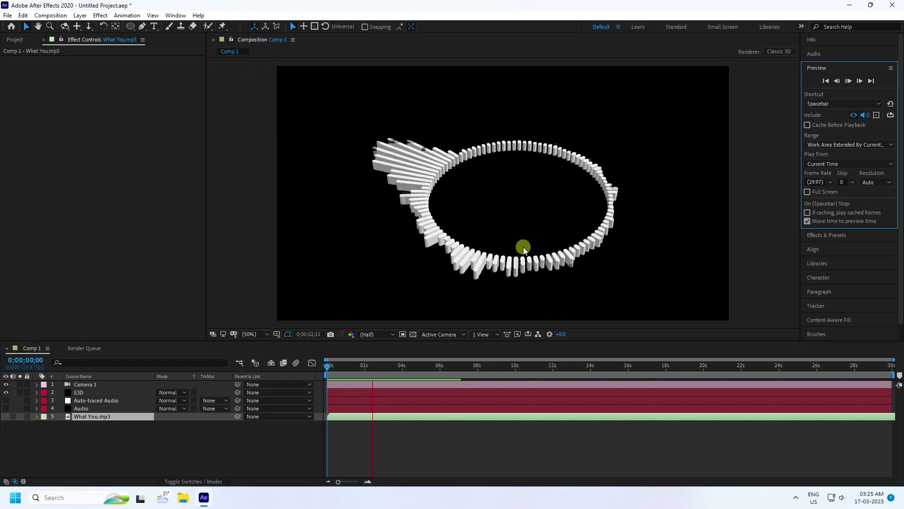
left_click(378, 365)
key("Home")
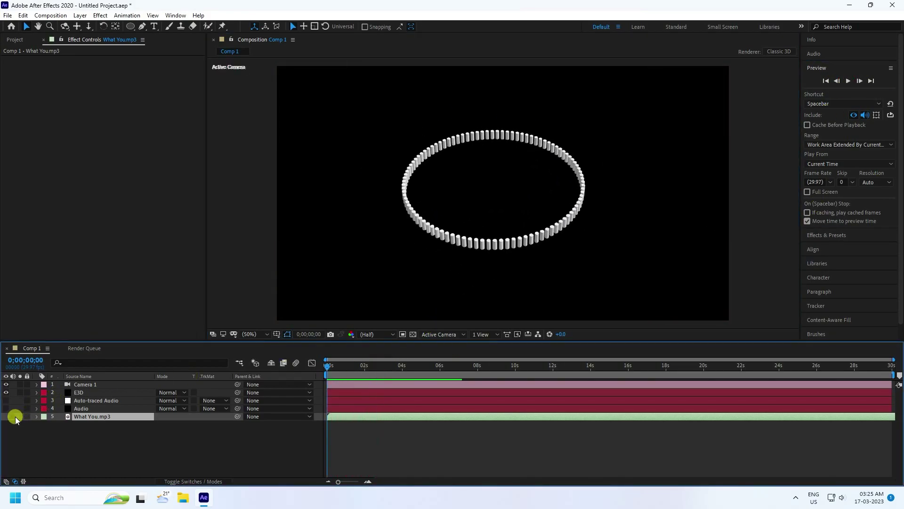
- Unmute the What You.mp3 layer and replay the composition from the start to check the ring against the sound
key("space")
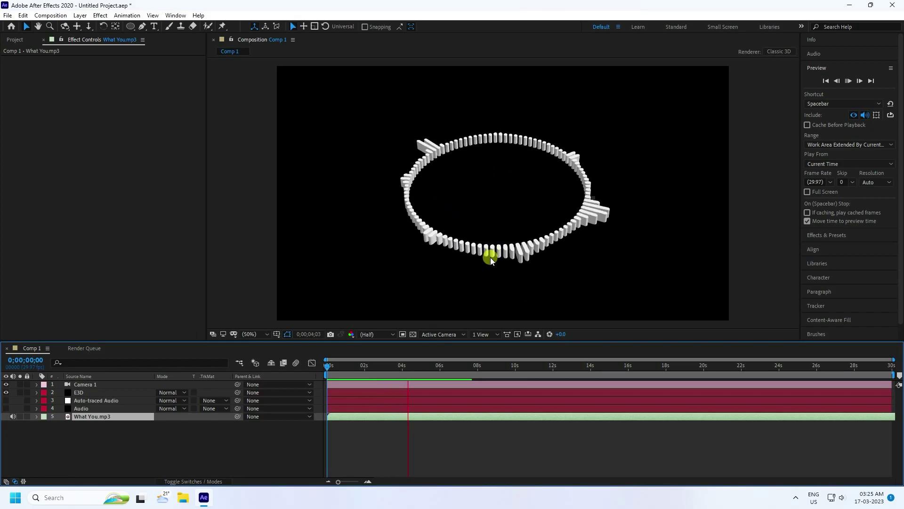
key("space")
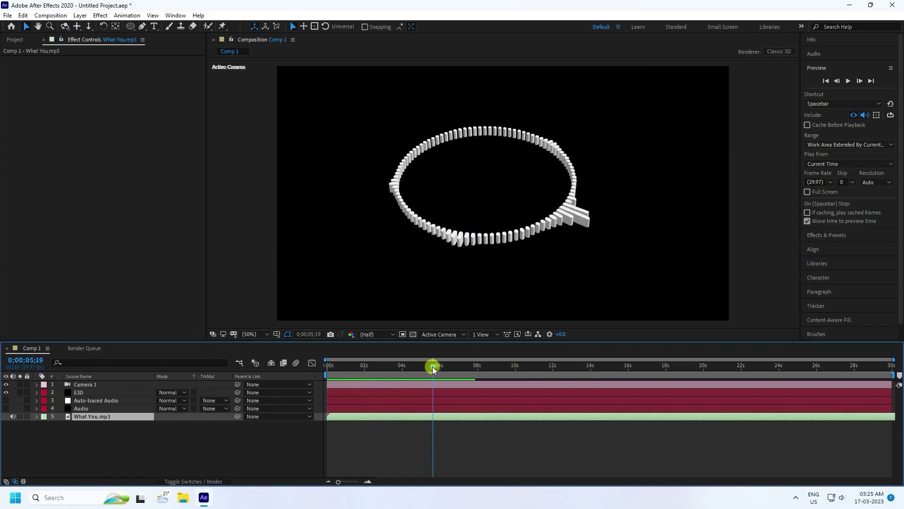
left_click_drag(434, 369, 273, 383)
key("space")
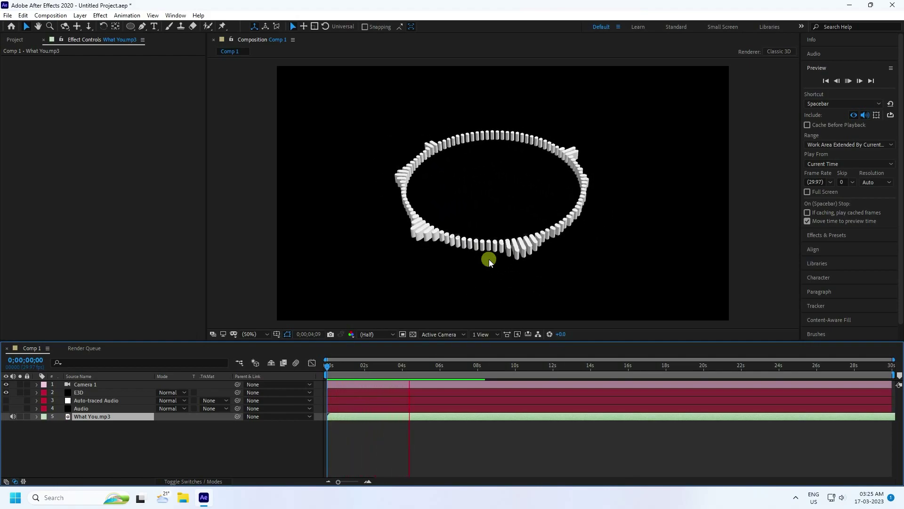
left_click_drag(414, 366, 317, 361)
key("space")
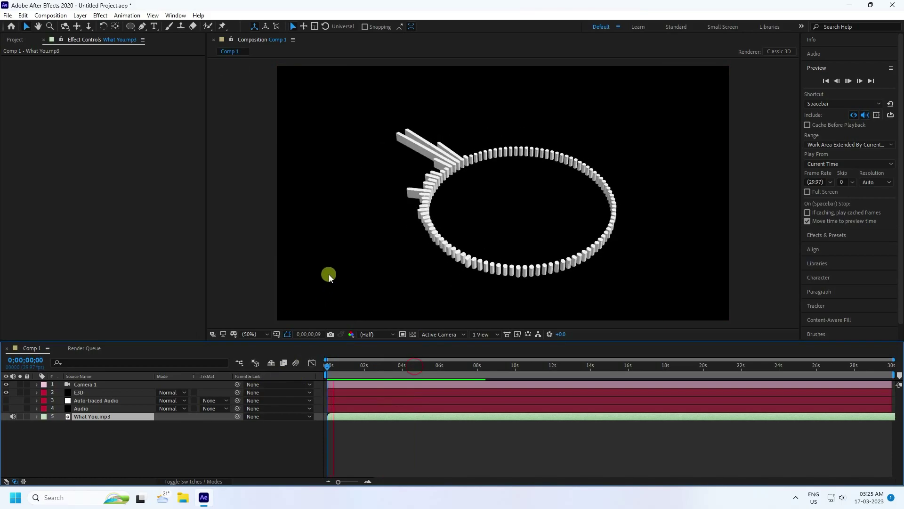
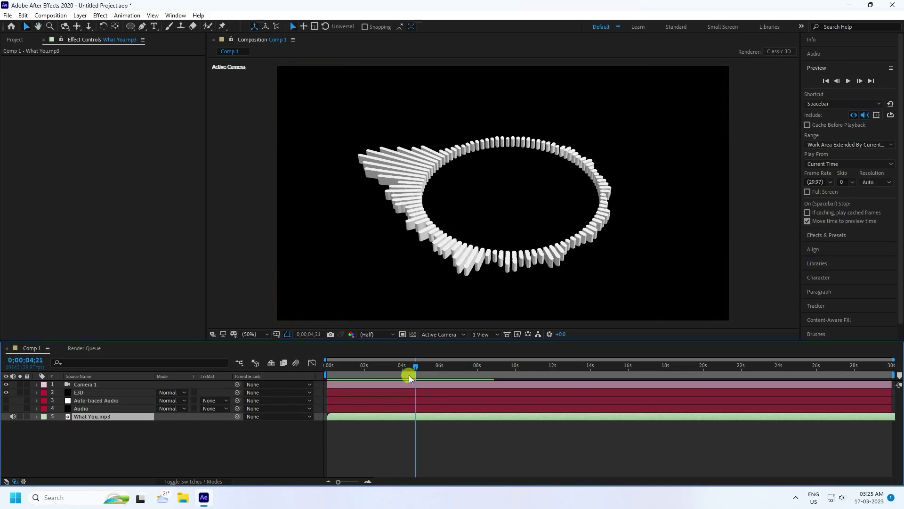
- Draw two small square masks on the Auto-traced Audio layer, well outside the frame beyond its upper-left and lower-right corners, and collapse the layer
scroll(460, 219, "down", 2)
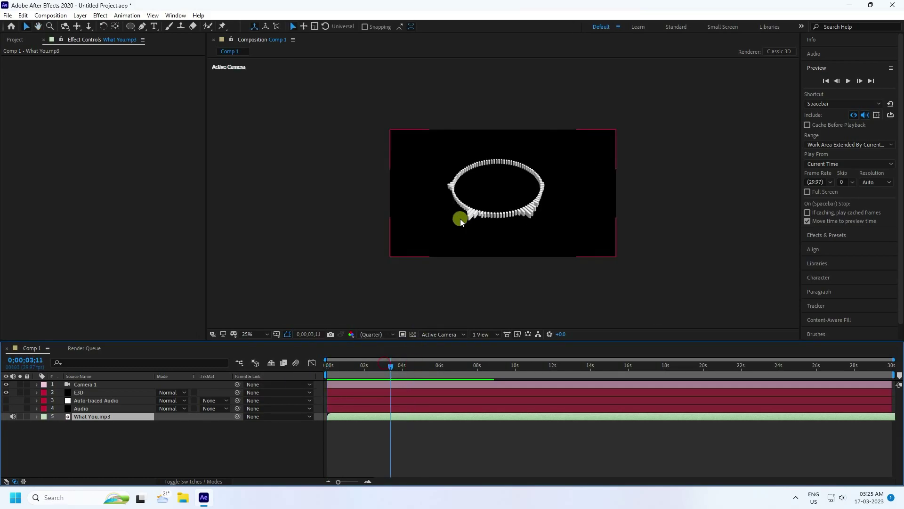
left_click(130, 27)
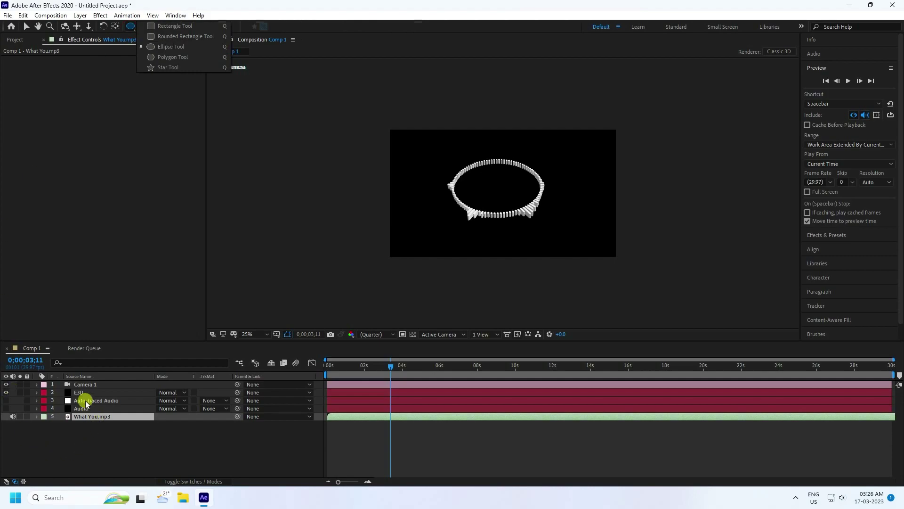
left_click(112, 401)
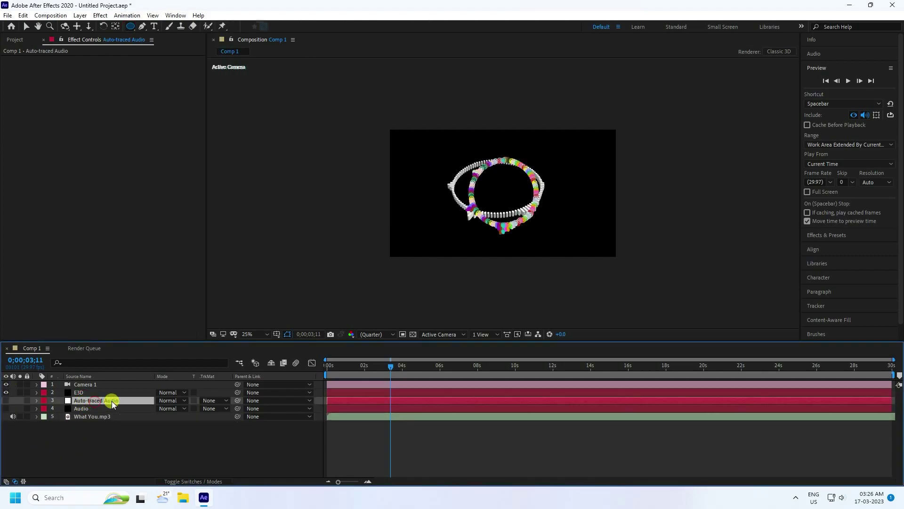
left_click(131, 27)
left_click(175, 27)
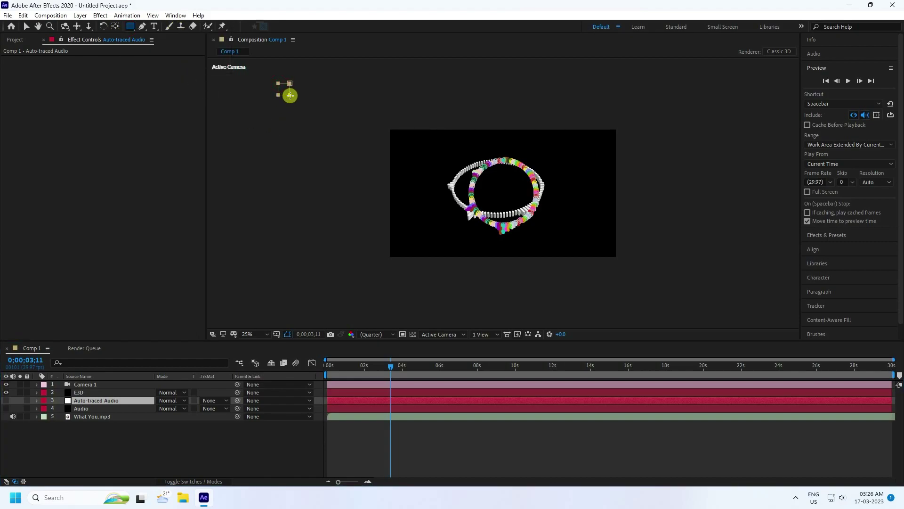
left_click_drag(290, 95, 290, 96)
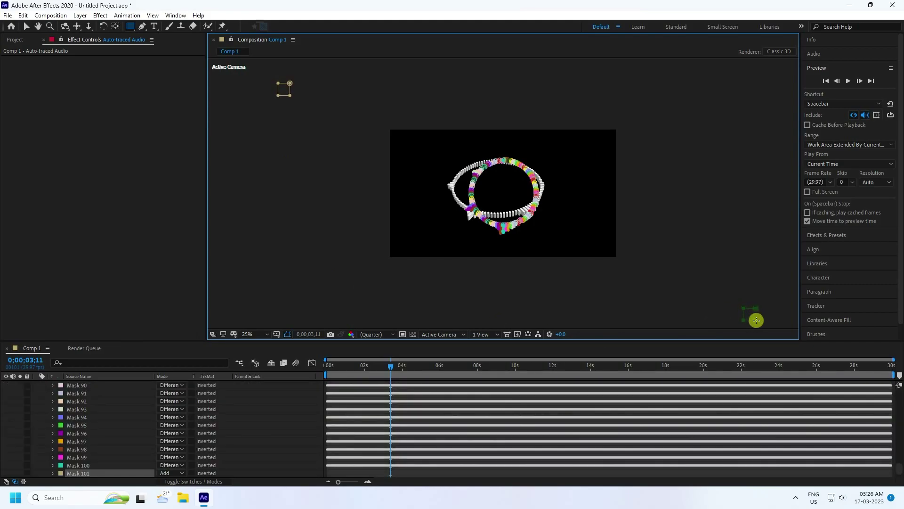
left_click_drag(756, 320, 756, 321)
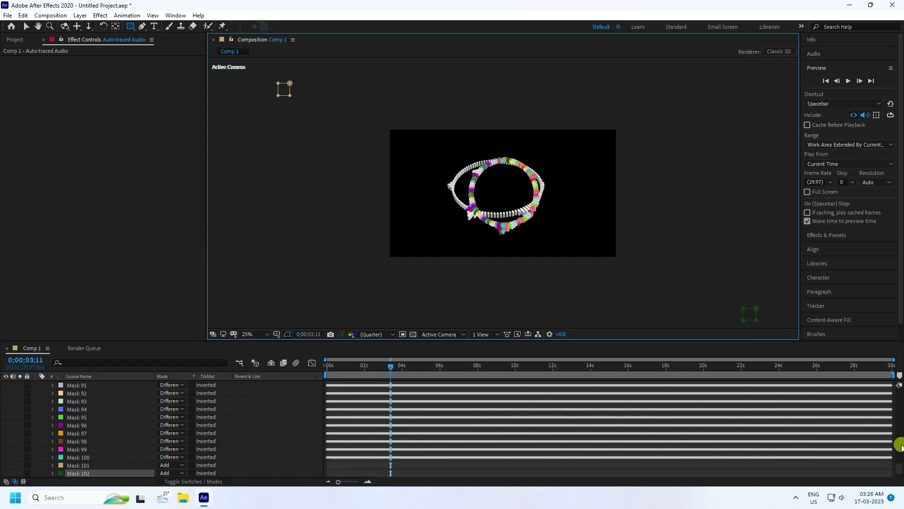
left_click(899, 467)
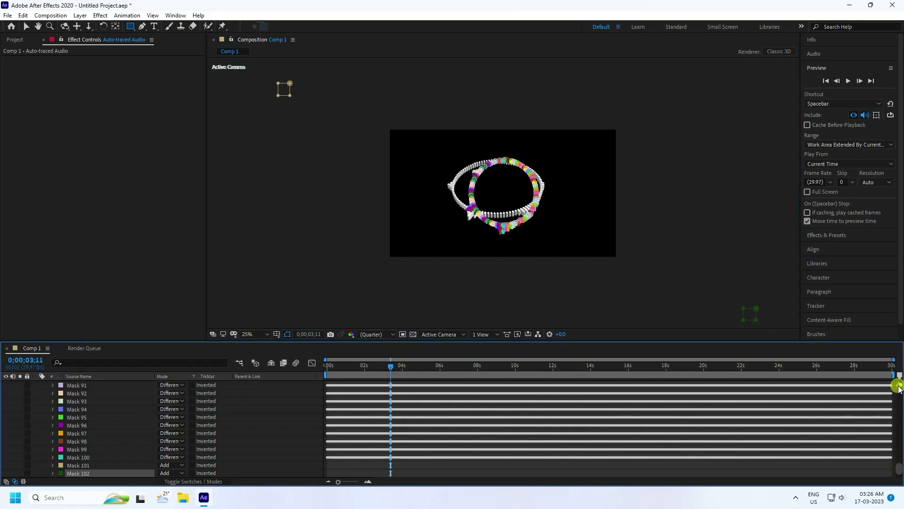
left_click_drag(899, 387, 898, 377)
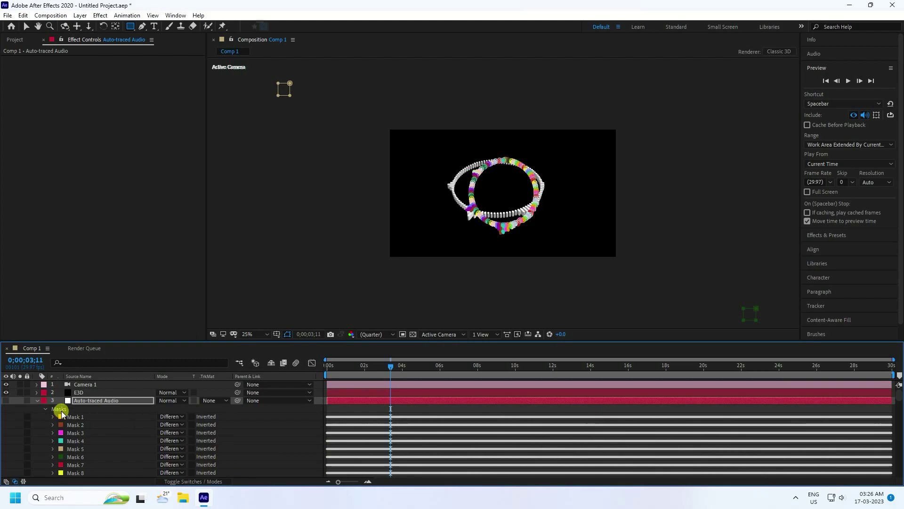
left_click(36, 401)
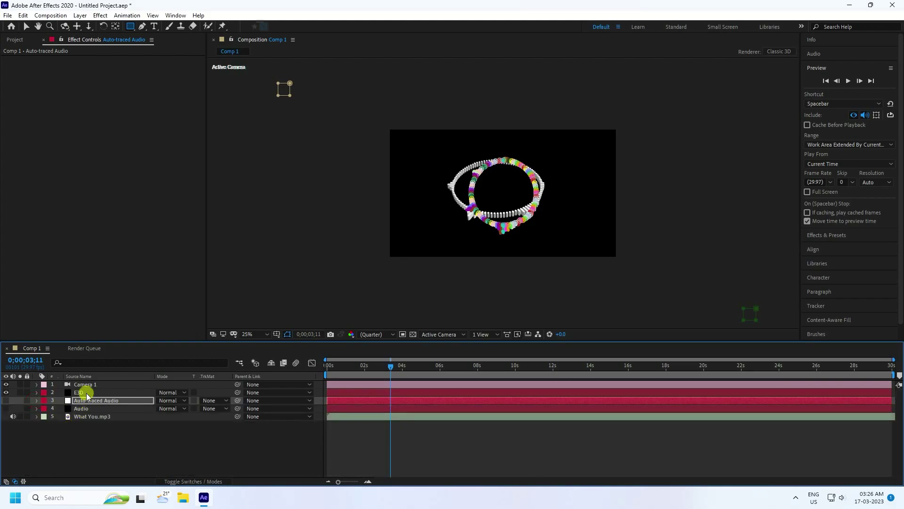
- Open Element's Scene Setup for the E3D layer and switch its preview to the Top view
left_click(70, 393)
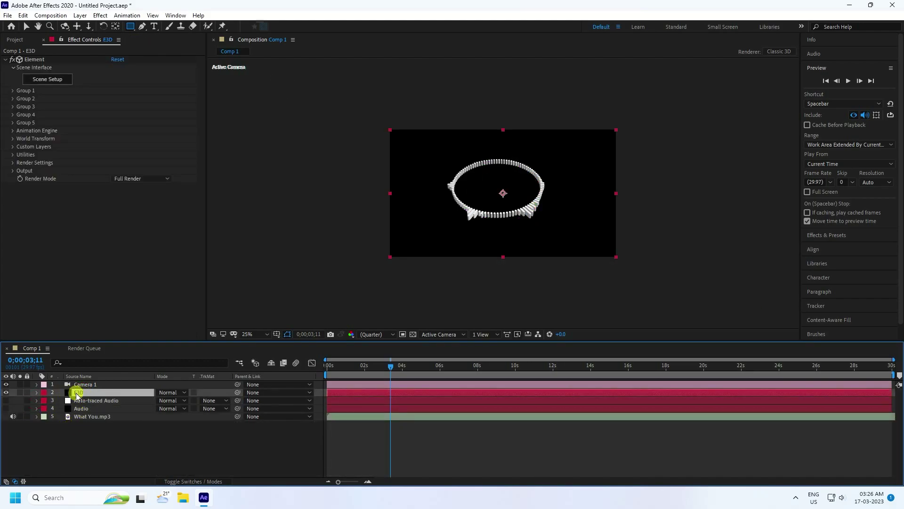
left_click(40, 80)
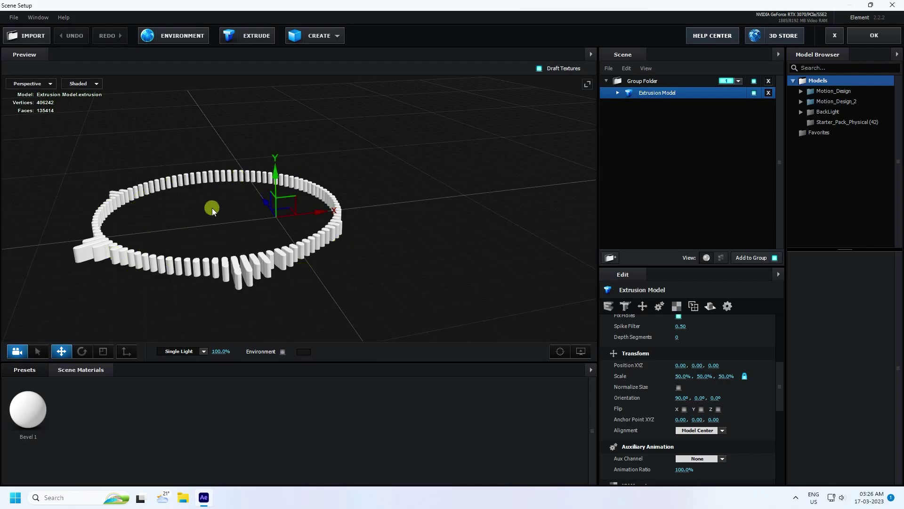
left_click_drag(212, 208, 346, 243)
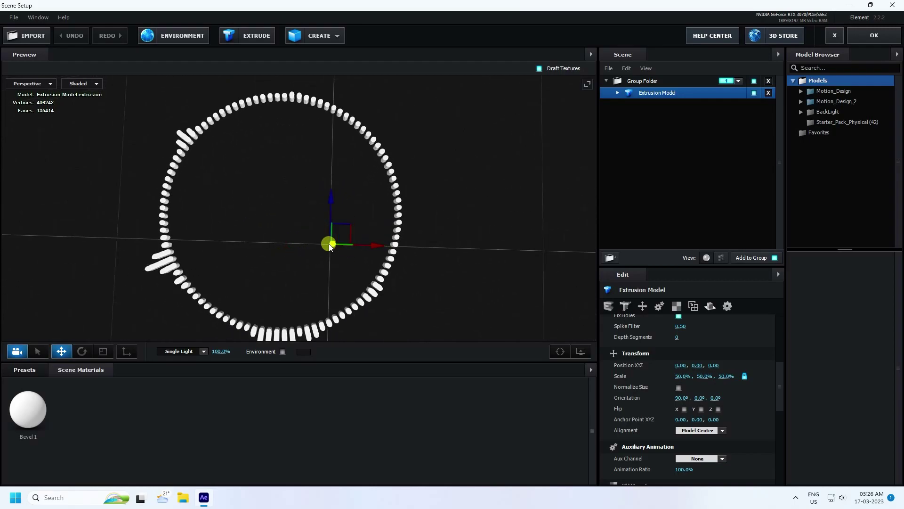
left_click(47, 89)
left_click(30, 96)
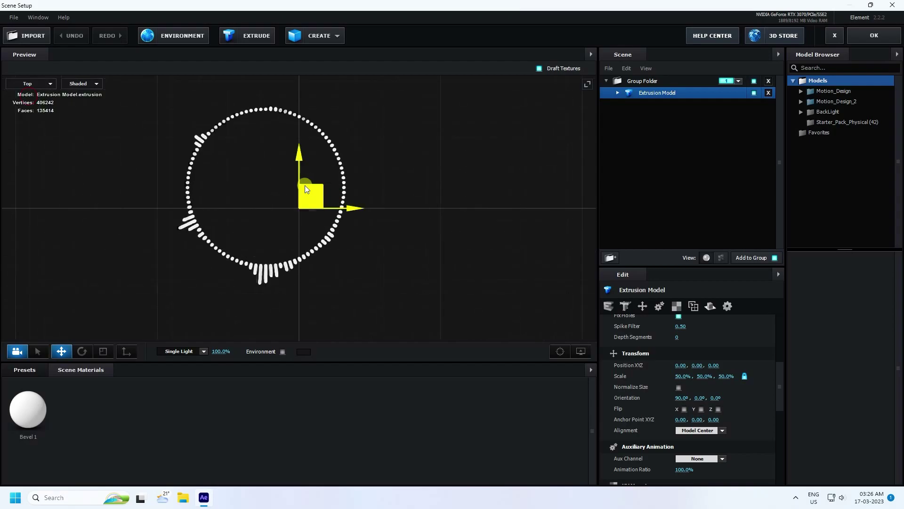
- Move the Extrusion Model to centre the ring on the grid origin, at a position of about 0.25, 0.00, -0.15
left_click_drag(305, 189, 293, 220)
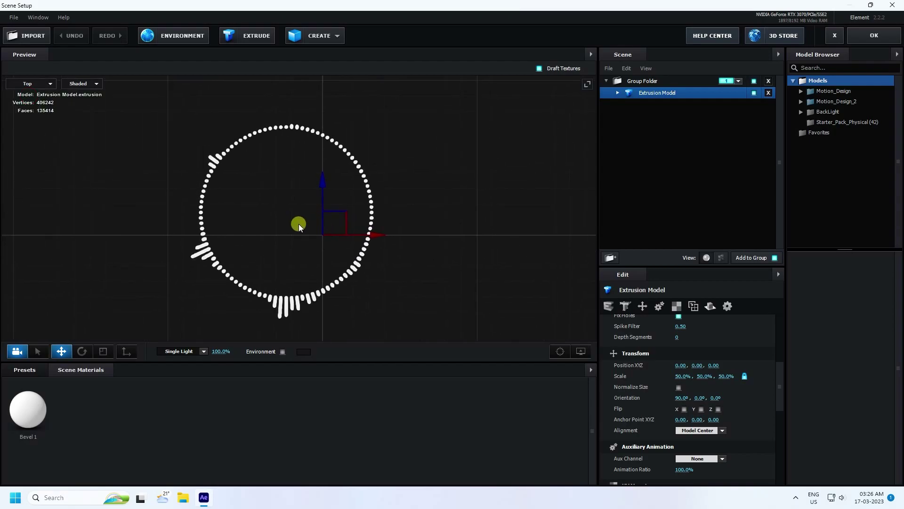
left_click_drag(374, 236, 416, 242)
scroll(303, 216, "down", 2)
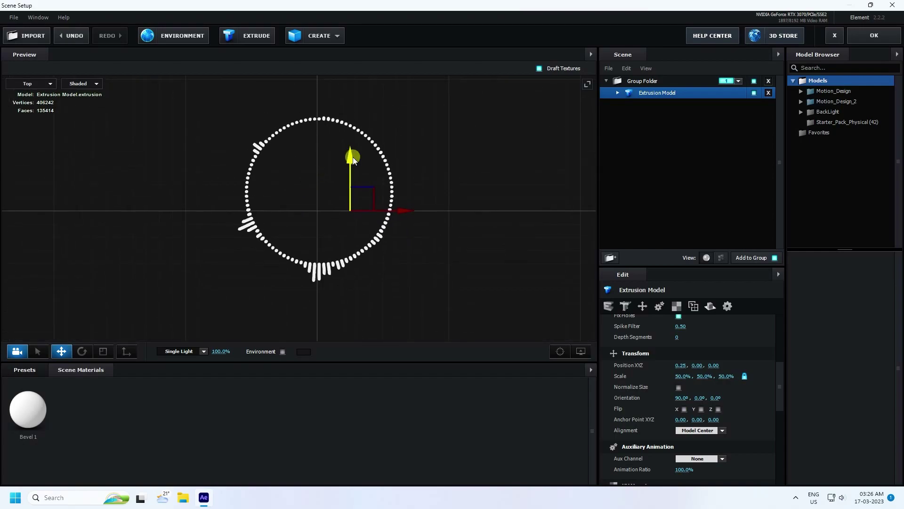
left_click_drag(353, 157, 353, 181)
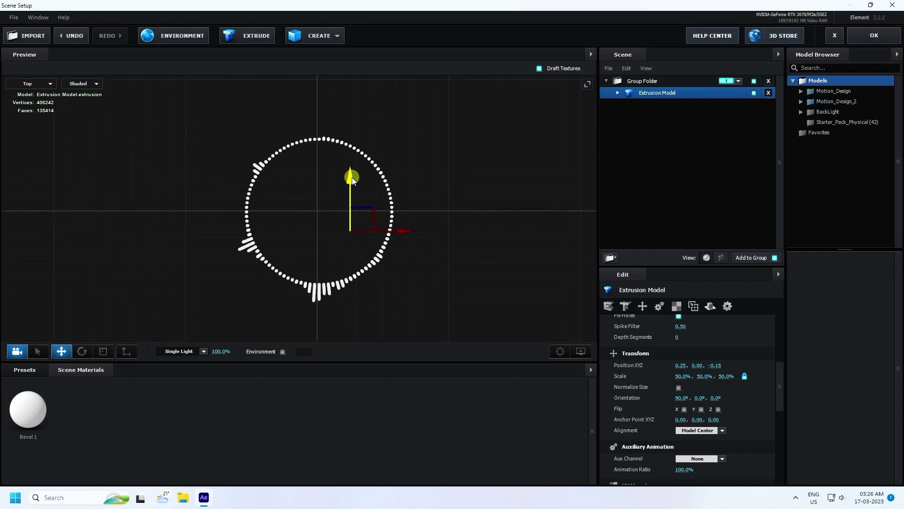
- Move the Extrusion Model's anchor point to the grid origin, about -0.50, 0.30, 0.00, without moving the ring, and apply the scene
scroll(318, 192, "up", 1)
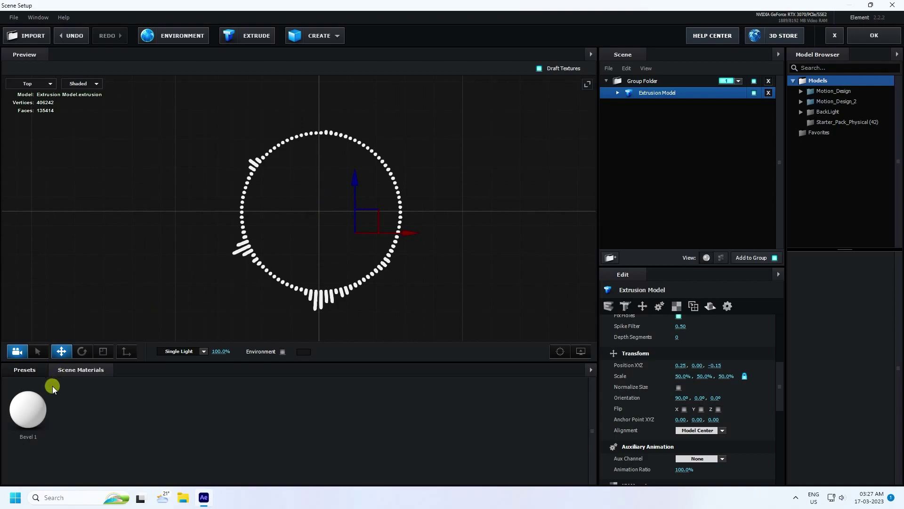
scroll(366, 221, "up", 1)
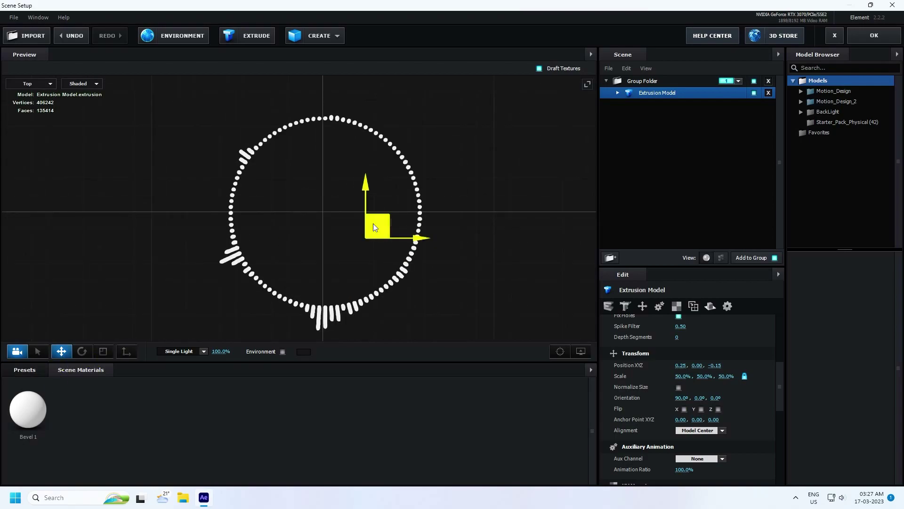
left_click(125, 356)
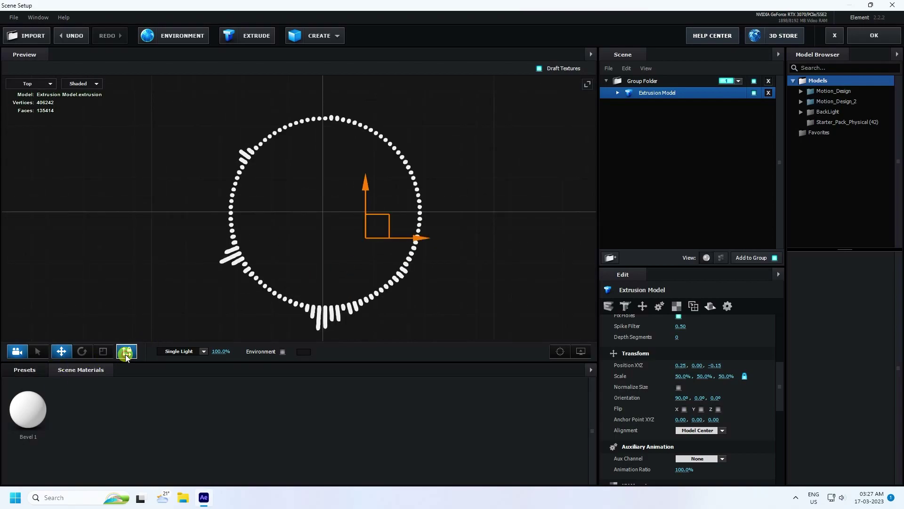
left_click_drag(424, 239, 380, 248)
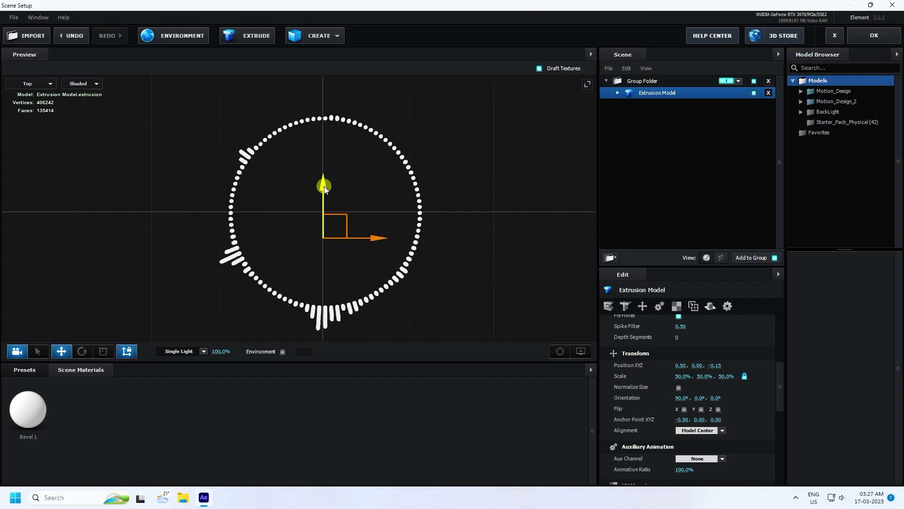
left_click_drag(323, 186, 323, 160)
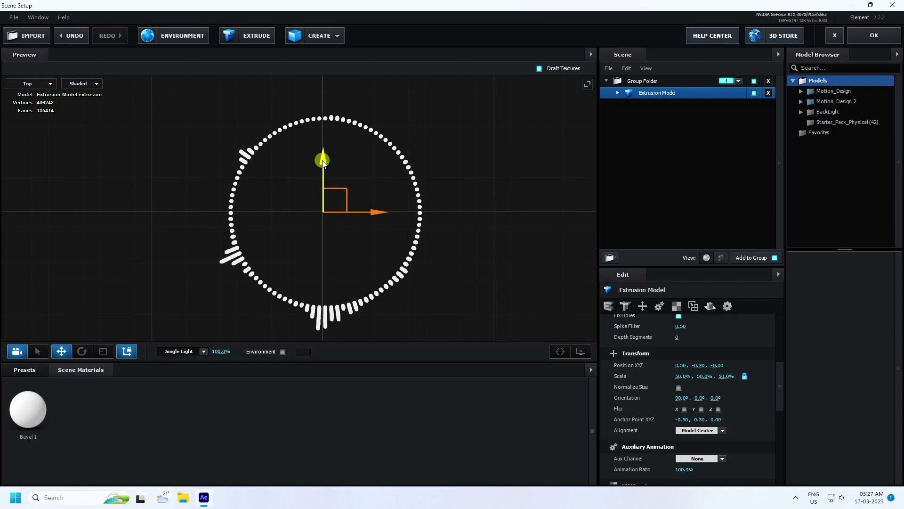
left_click(127, 351)
scroll(329, 138, "up", 1)
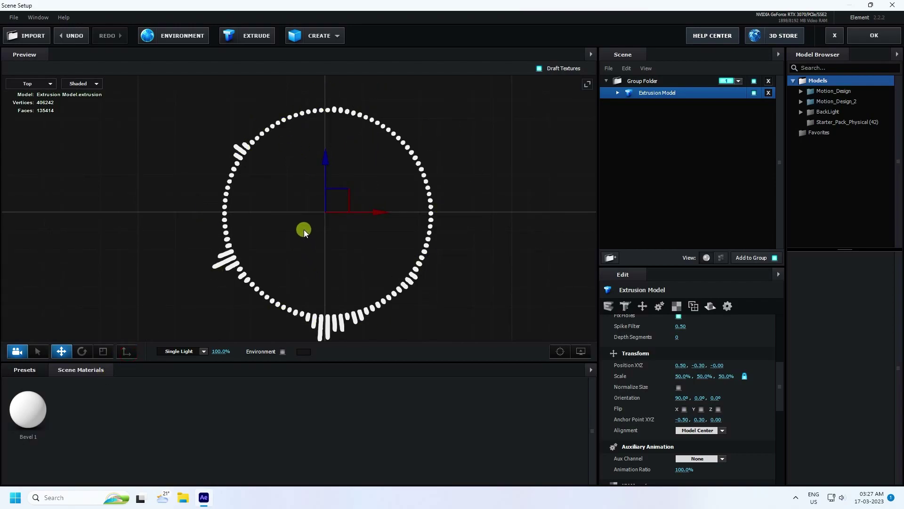
left_click(873, 36)
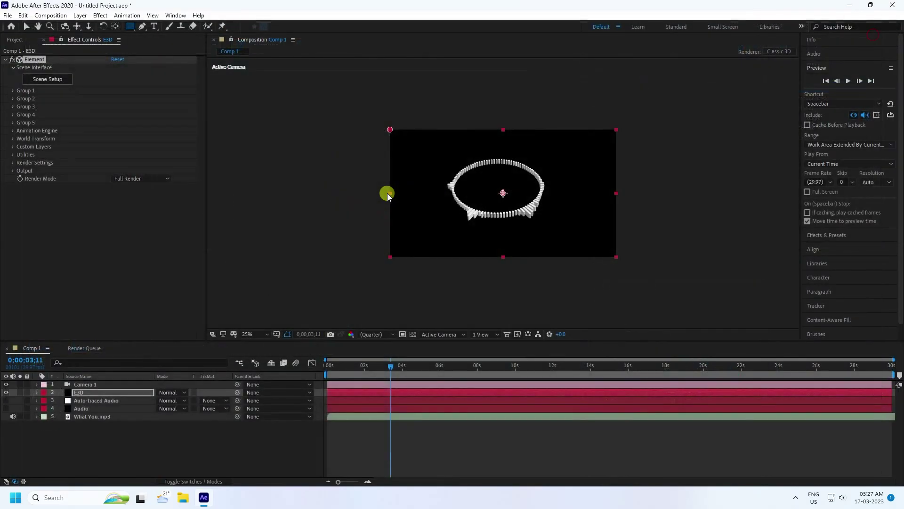
- Play the composition from the start twice, the second time with the What You.mp3 sound on, to check the ring
scroll(490, 218, "up", 4)
scroll(490, 219, "down", 2)
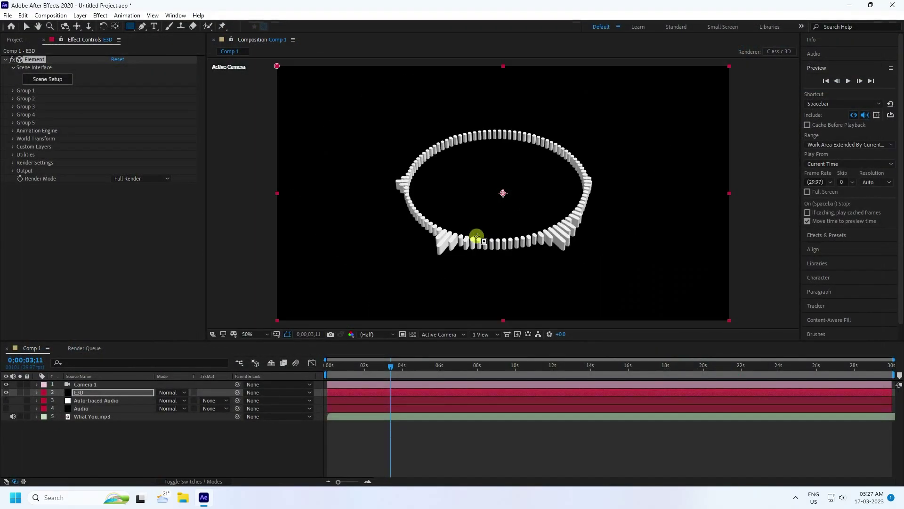
left_click_drag(389, 365, 262, 380)
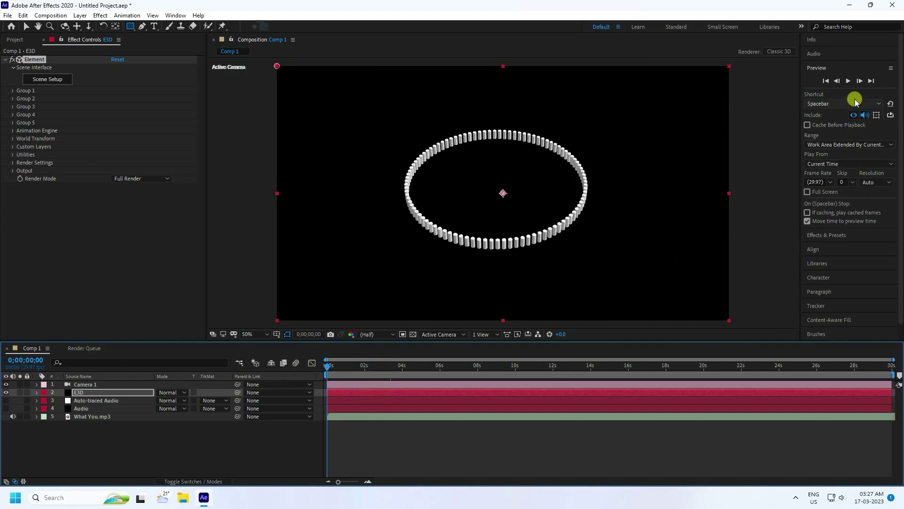
left_click(848, 81)
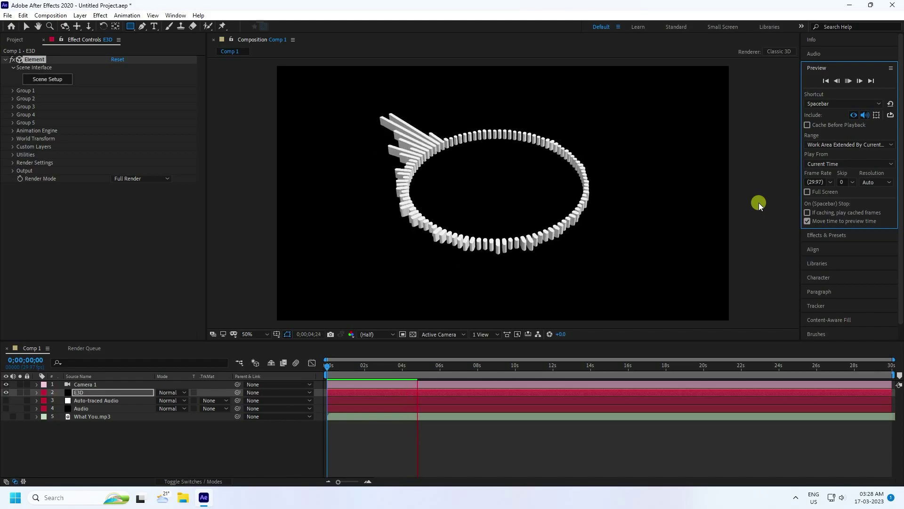
key("space")
left_click_drag(417, 367, 254, 378)
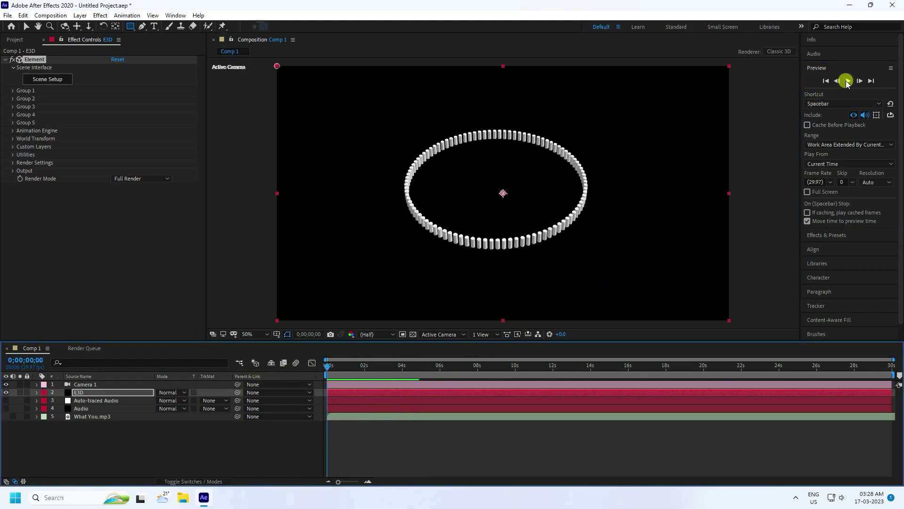
left_click(847, 82)
key("v")
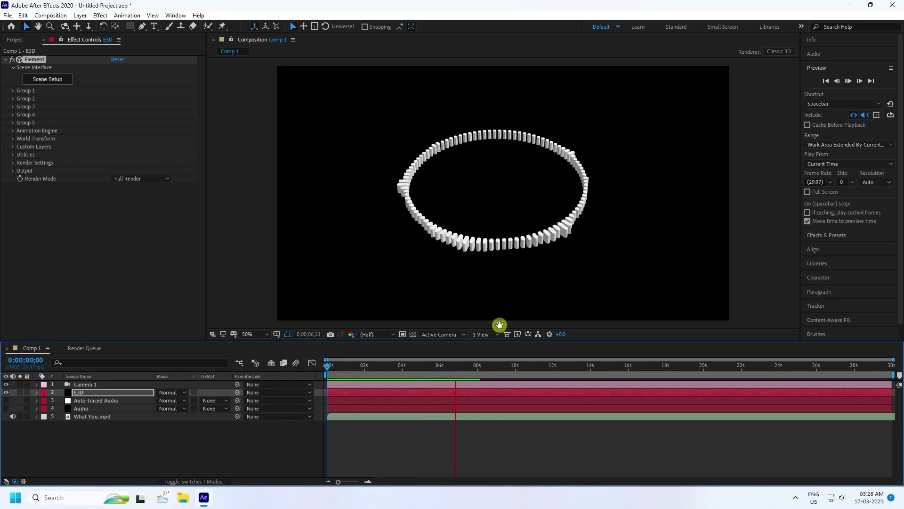
key("space")
- Reopen Element's Scene Setup for the E3D layer and switch its preview to the Perspective view
left_click(69, 395)
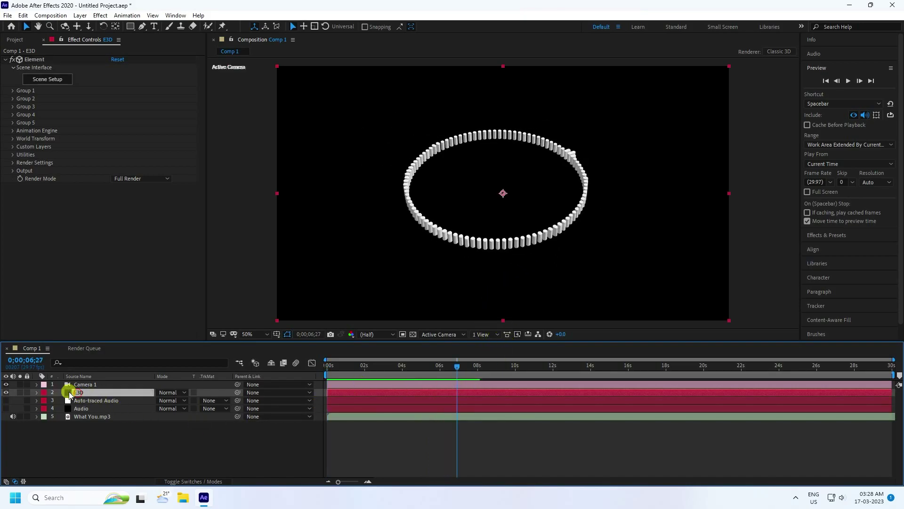
left_click(78, 395)
left_click(41, 79)
left_click(51, 84)
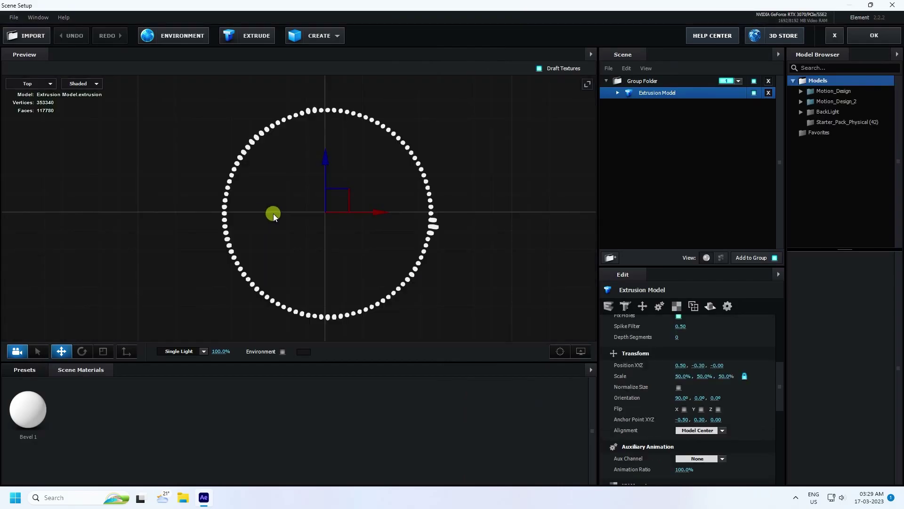
left_click(20, 85)
left_click(27, 84)
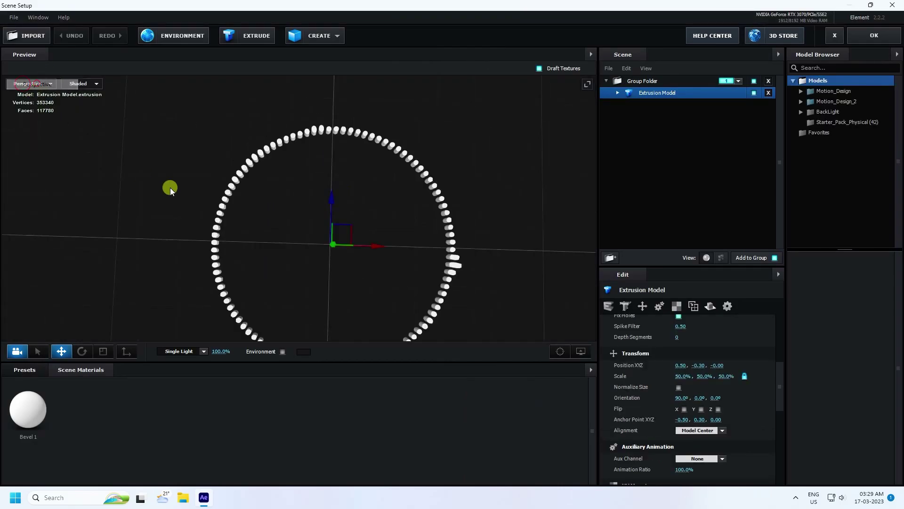
left_click_drag(171, 188, 311, 203)
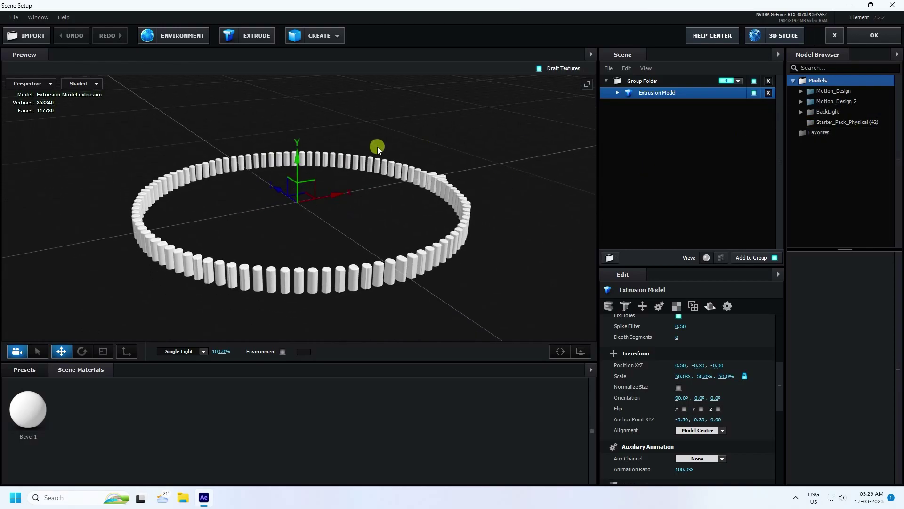
- Add the Tech_Rings_04 model from Motion_Design_2's Tech_Components to the scene, placed at about 0.00, -0.09, 0.00 with 20% scale
double_click(844, 104)
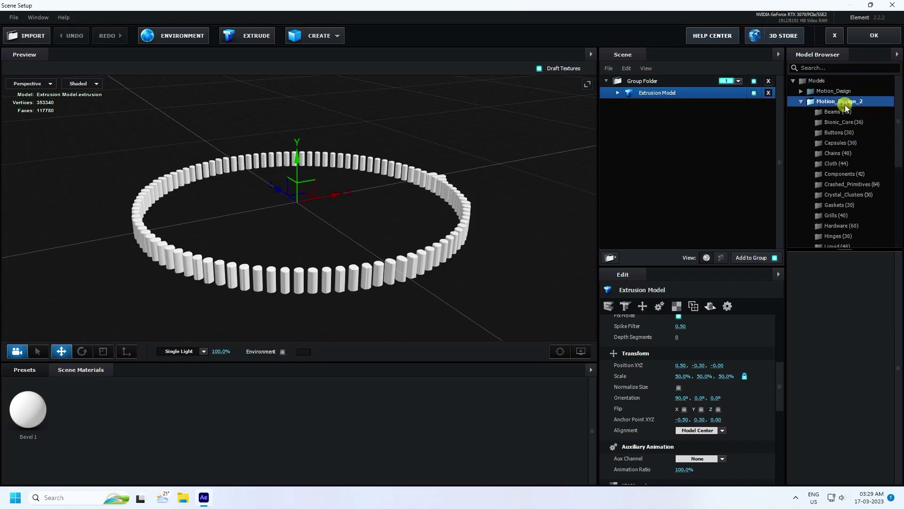
scroll(839, 188, "down", 3)
scroll(840, 193, "up", 3)
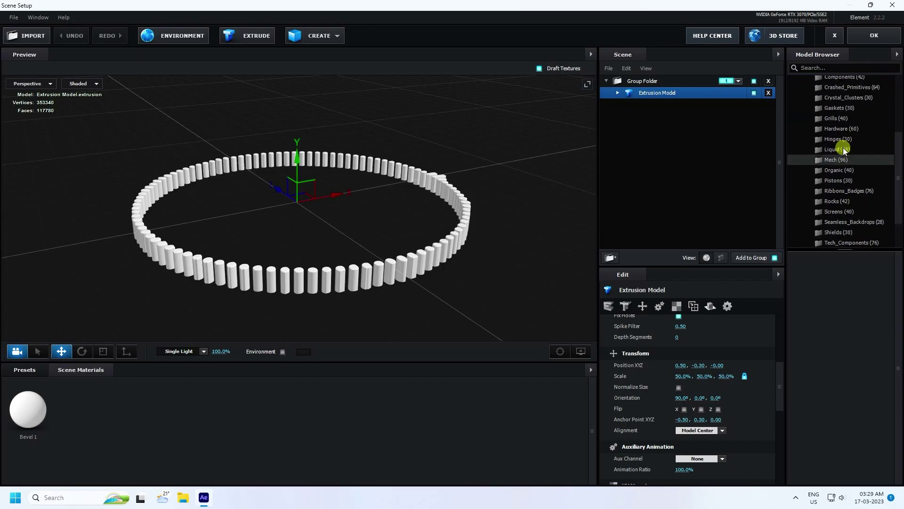
scroll(839, 146, "down", 3)
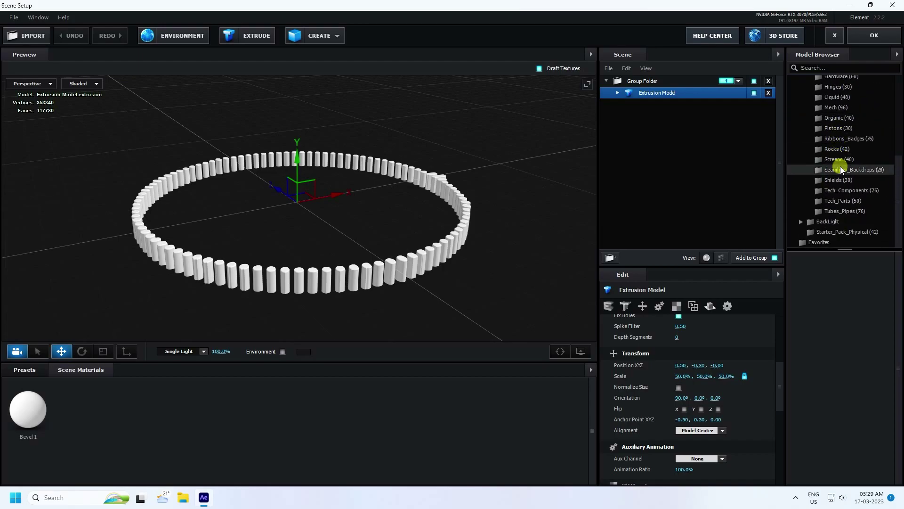
left_click(839, 191)
scroll(836, 341, "down", 10)
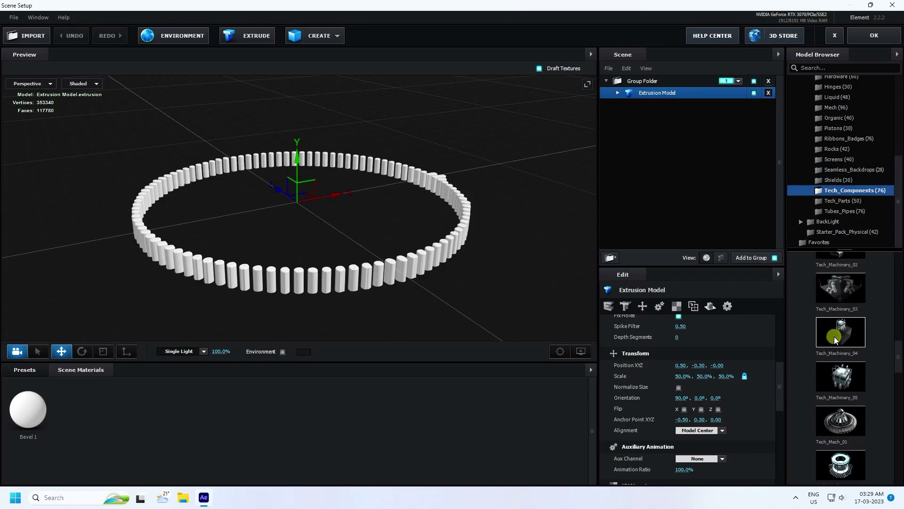
scroll(838, 349, "down", 5)
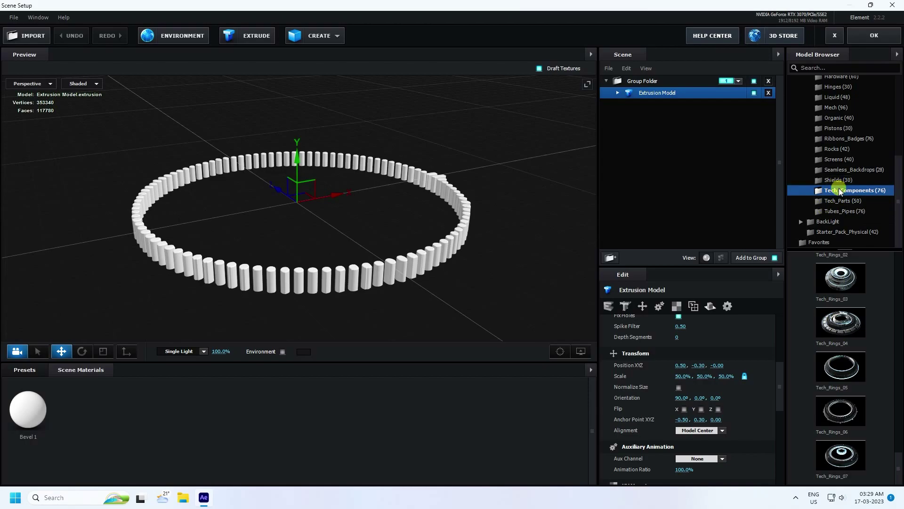
left_click_drag(849, 293, 318, 203)
left_click_drag(318, 162, 384, 262)
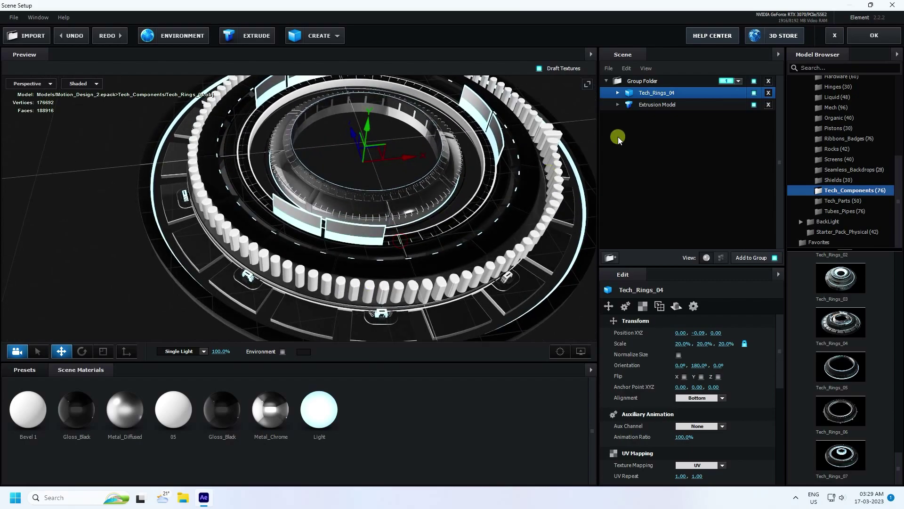
- Scale the Extrusion Model to 55% so the bar ring fits over the tech ring
left_click(661, 108)
left_click_drag(377, 187, 360, 257)
left_click_drag(677, 376, 683, 376)
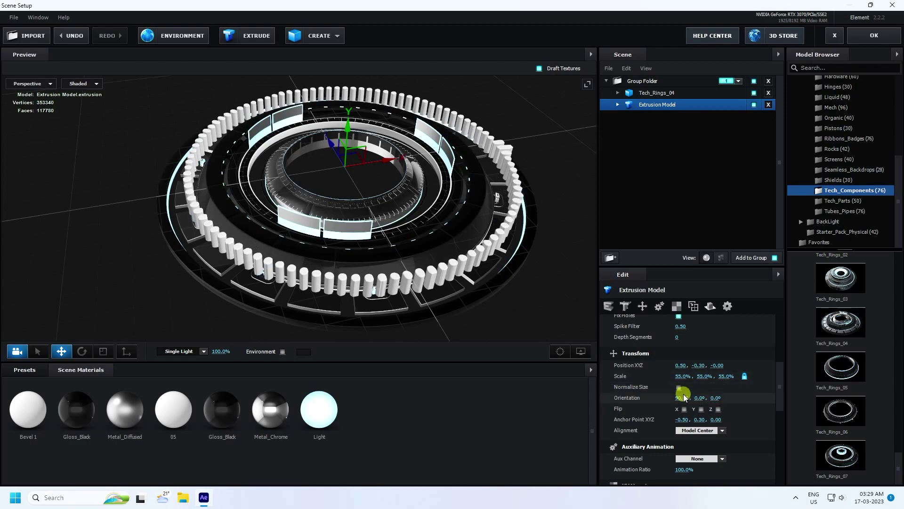
- In the Top view, centre the Extrusion Model on the tech ring at a position of about 0.48, -0.30, 0.01
left_click_drag(396, 249, 363, 291)
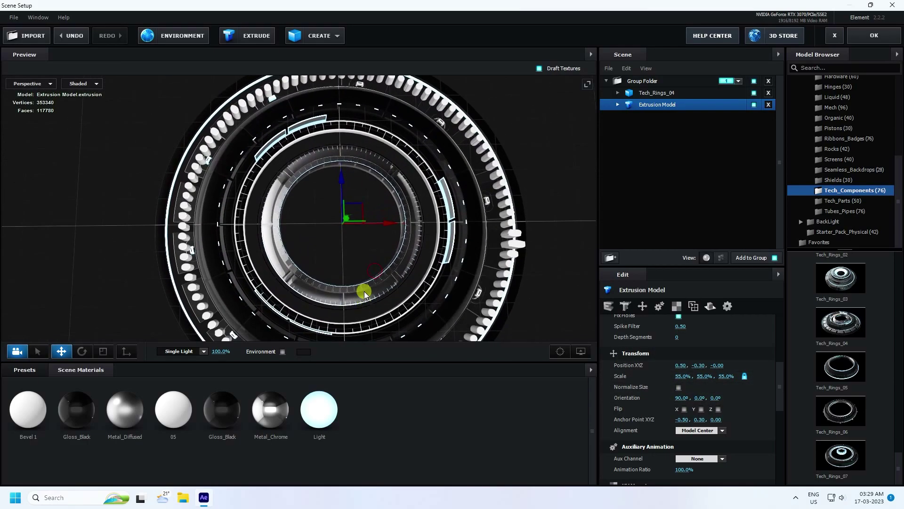
left_click(30, 84)
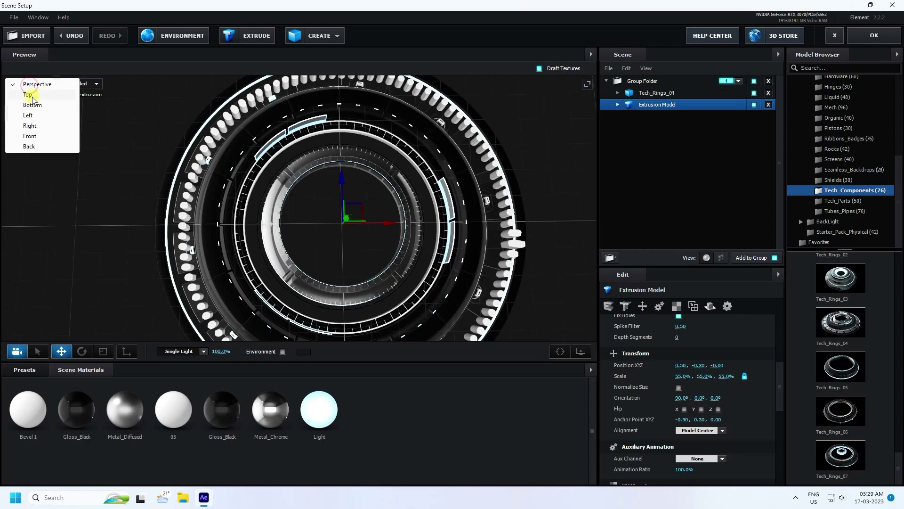
left_click(28, 96)
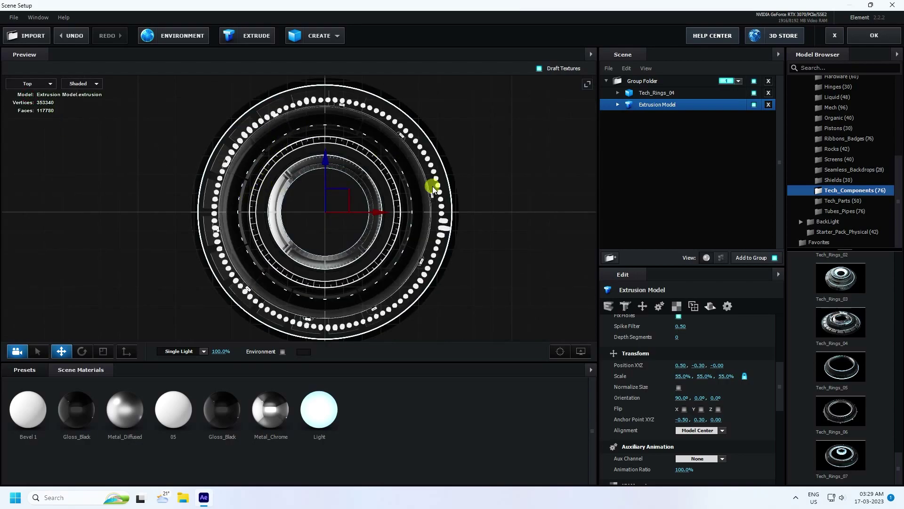
left_click_drag(382, 215, 380, 215)
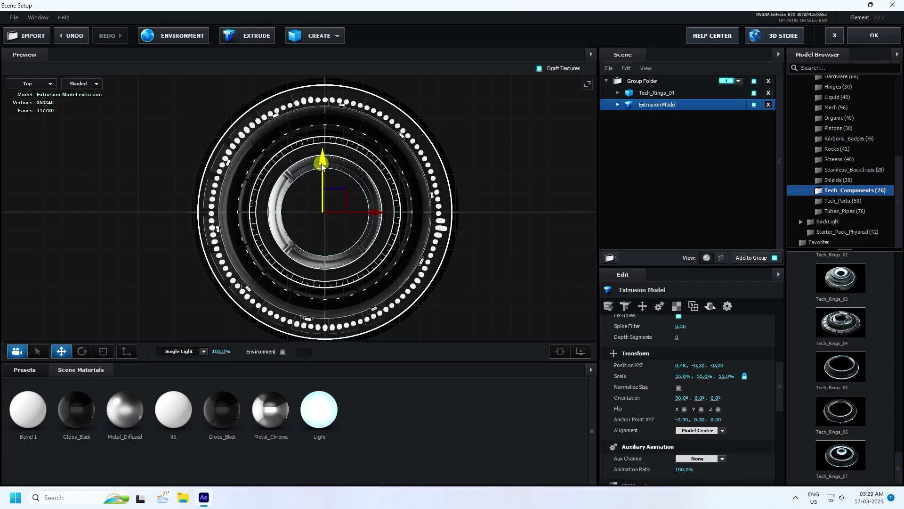
left_click_drag(321, 163, 322, 162)
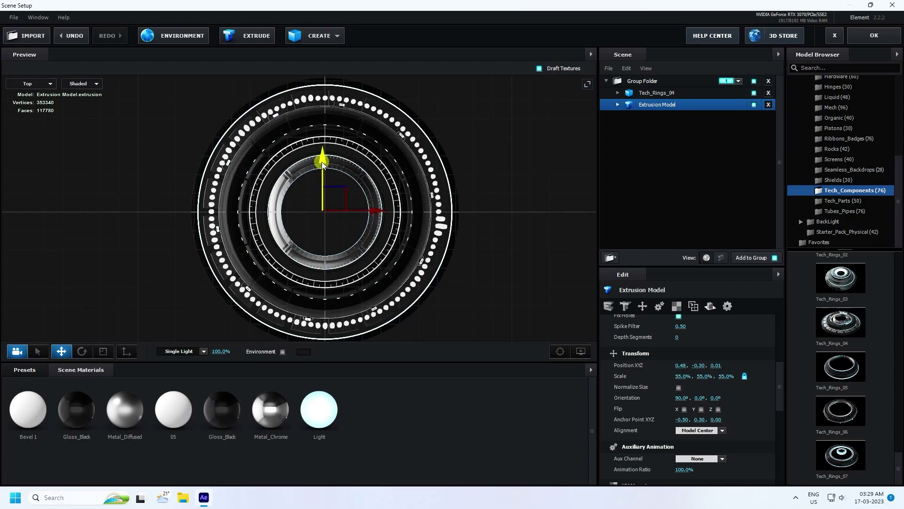
- Return the preview to the Perspective view and apply the Gold_Rim bevel preset from the Physical bevels to the Extrusion Model
left_click(26, 84)
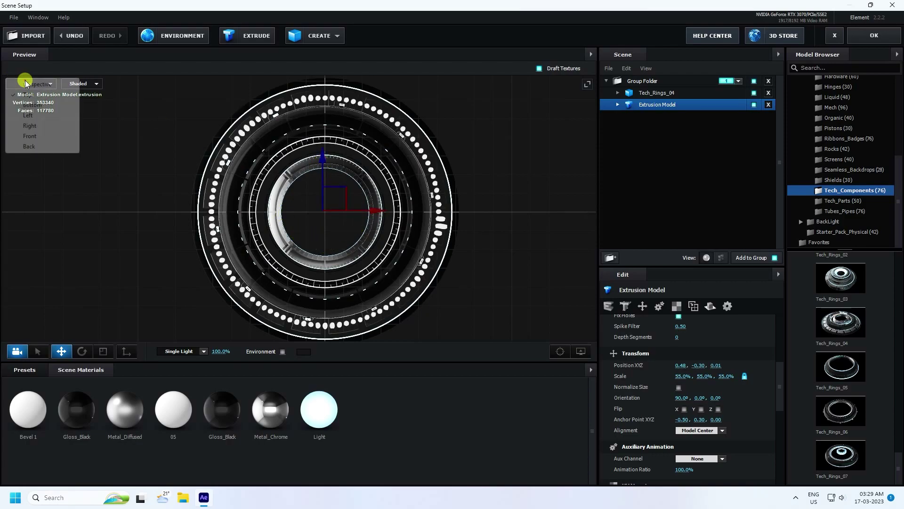
left_click(37, 86)
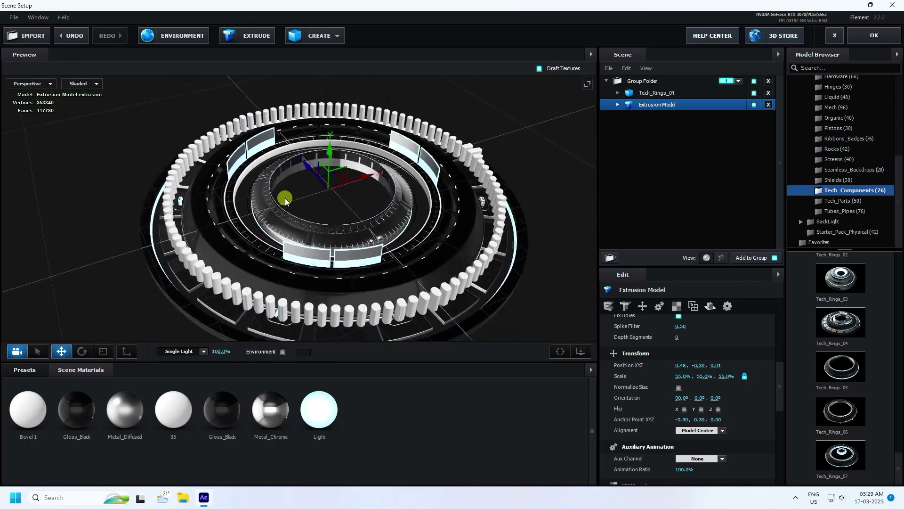
mouse_move(285, 198)
left_mouse_down()
mouse_move(281, 187)
mouse_move(270, 189)
left_mouse_up()
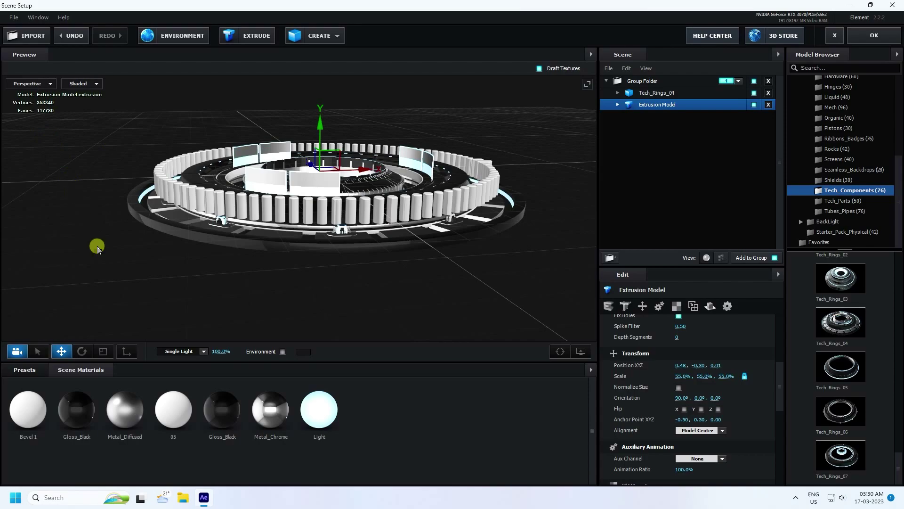
mouse_move(246, 210)
left_mouse_down()
mouse_move(259, 208)
mouse_move(262, 227)
left_mouse_up()
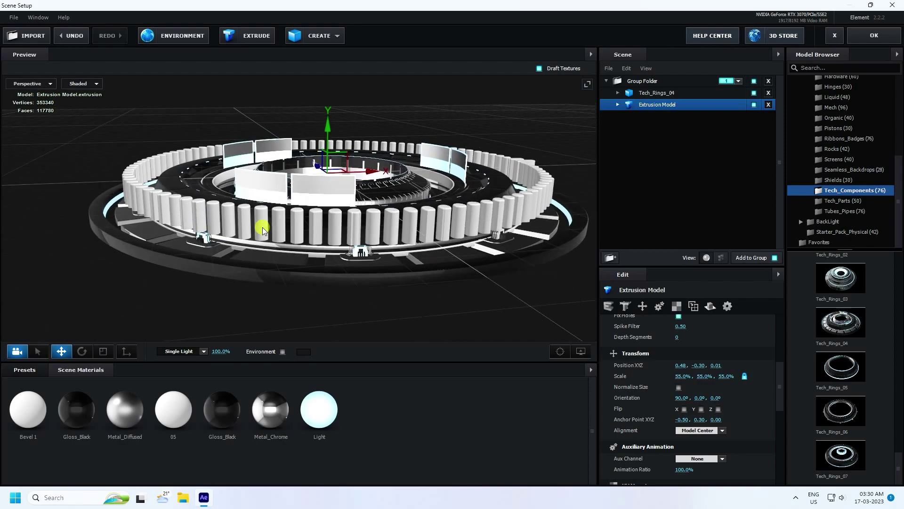
left_click(27, 374)
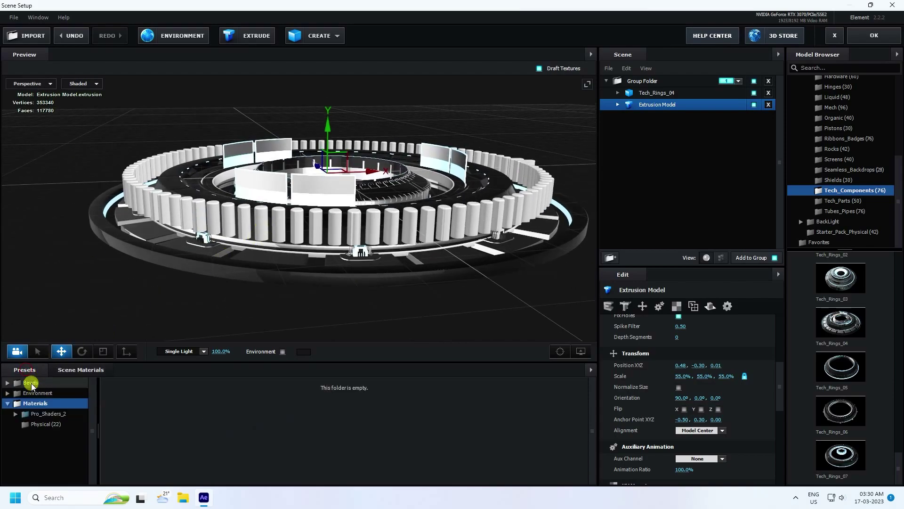
left_click(39, 392)
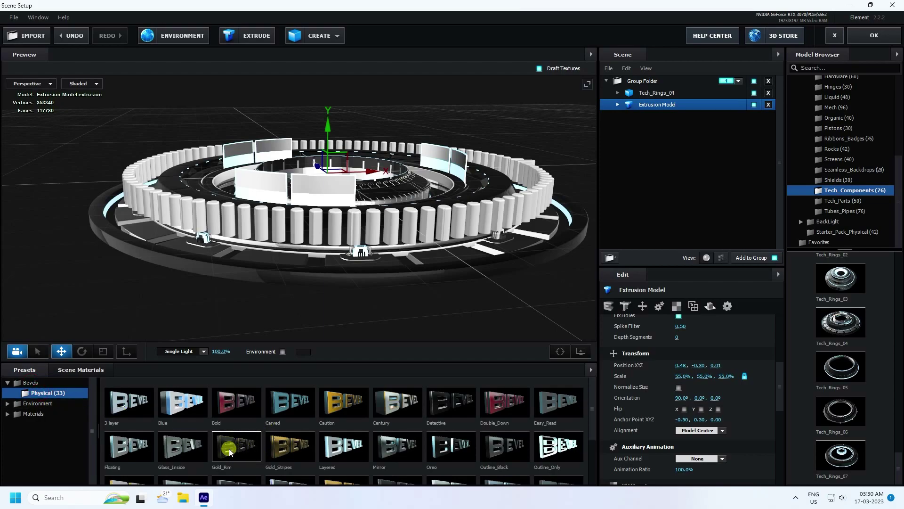
left_click_drag(238, 447, 658, 104)
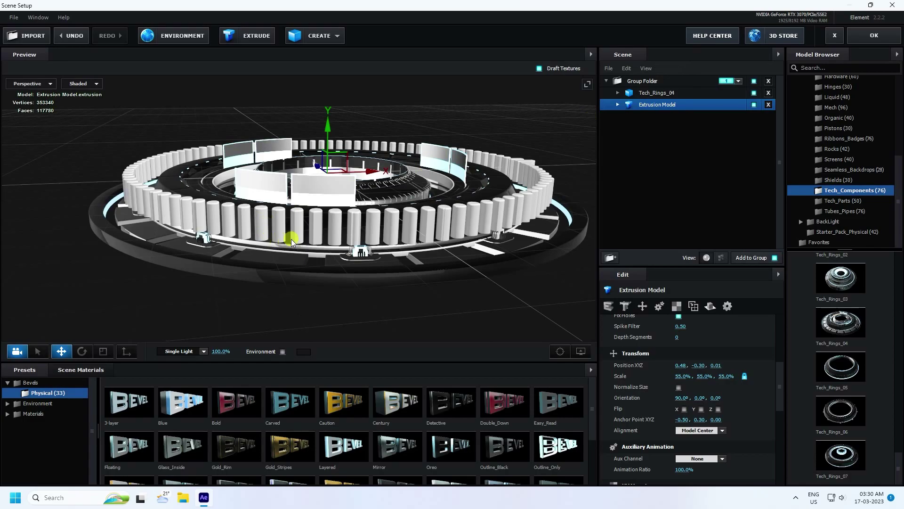
- Replace the Extrusion Model's Gold_Basic material with Bright_Light from the Physical materials
scroll(333, 220, "up", 3)
scroll(290, 199, "up", 3)
left_click_drag(290, 198, 324, 237)
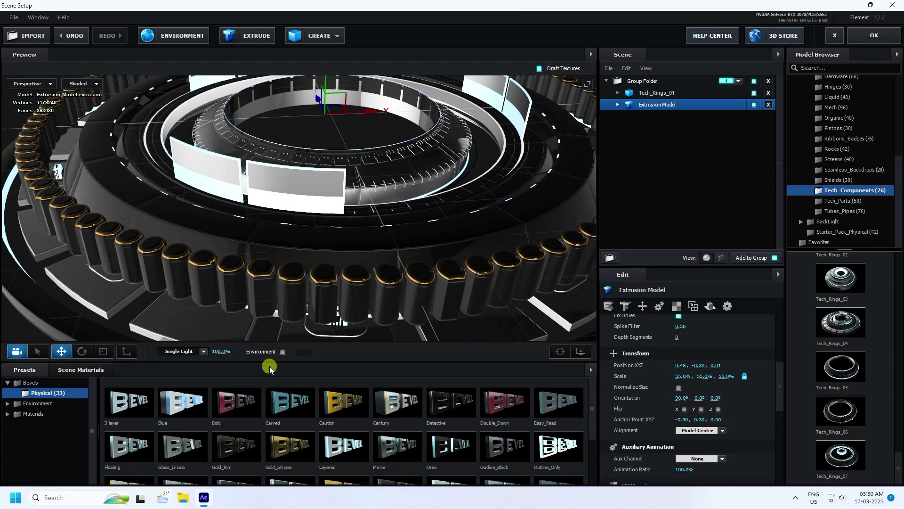
scroll(275, 304, "up", 5)
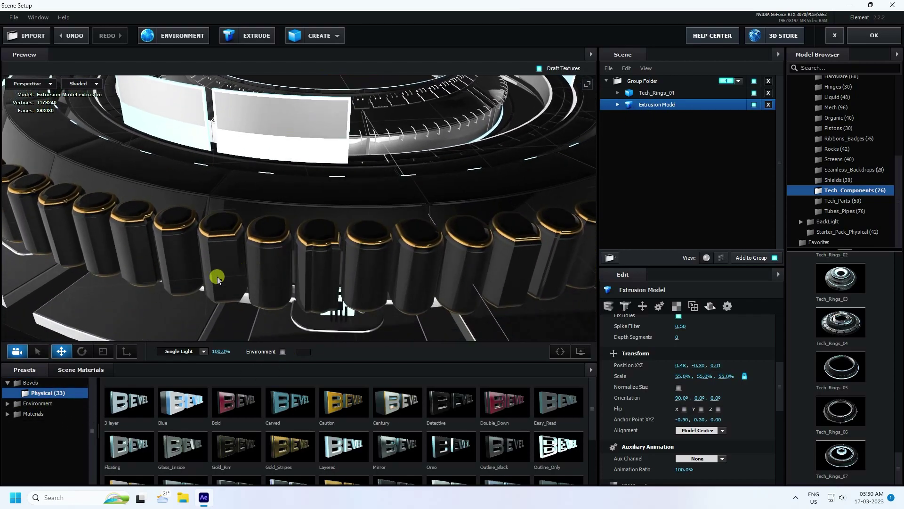
left_click(33, 413)
left_click(47, 426)
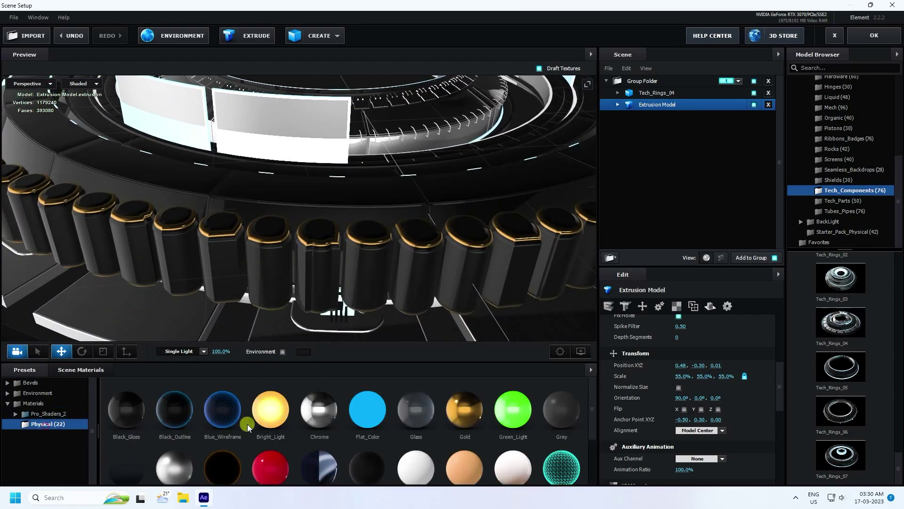
left_click(616, 105)
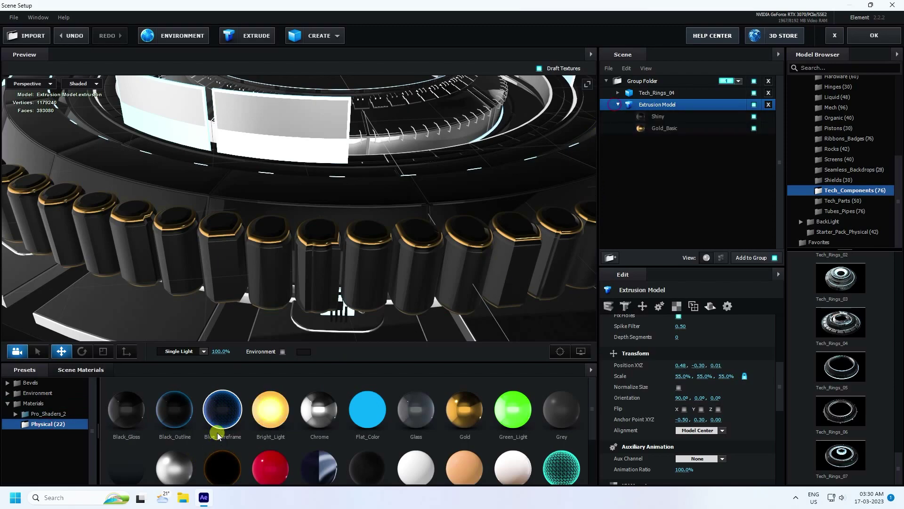
left_click_drag(268, 414, 659, 129)
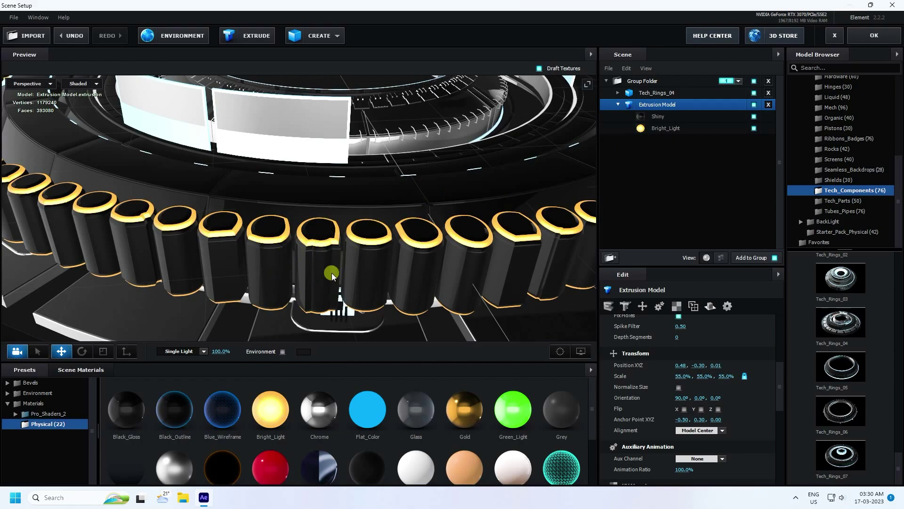
scroll(331, 274, "down", 10)
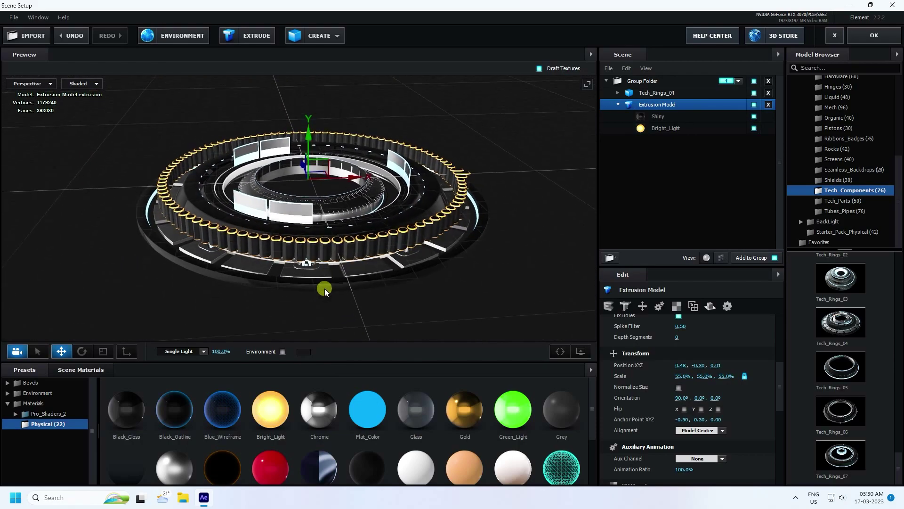
- Lower the Extrusion Model into the tech ring to a Y position of about -0.35
left_click(618, 105)
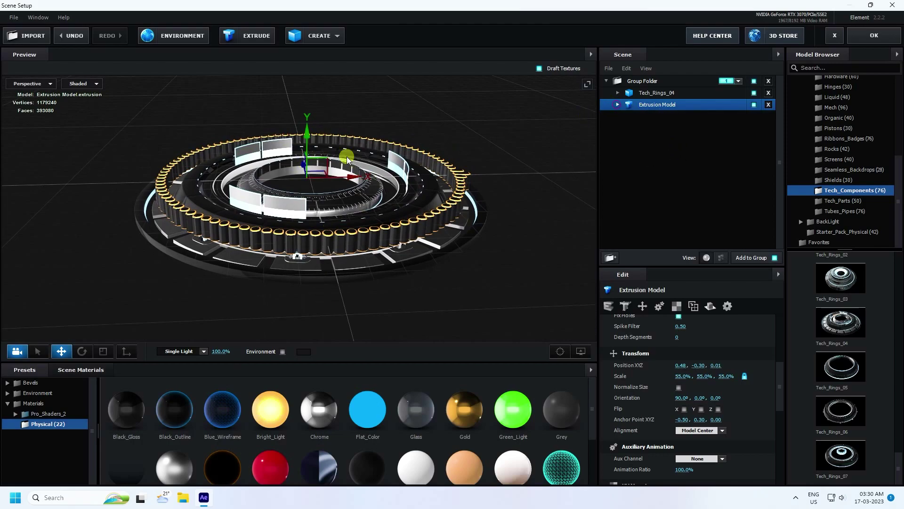
left_click_drag(313, 135, 316, 147)
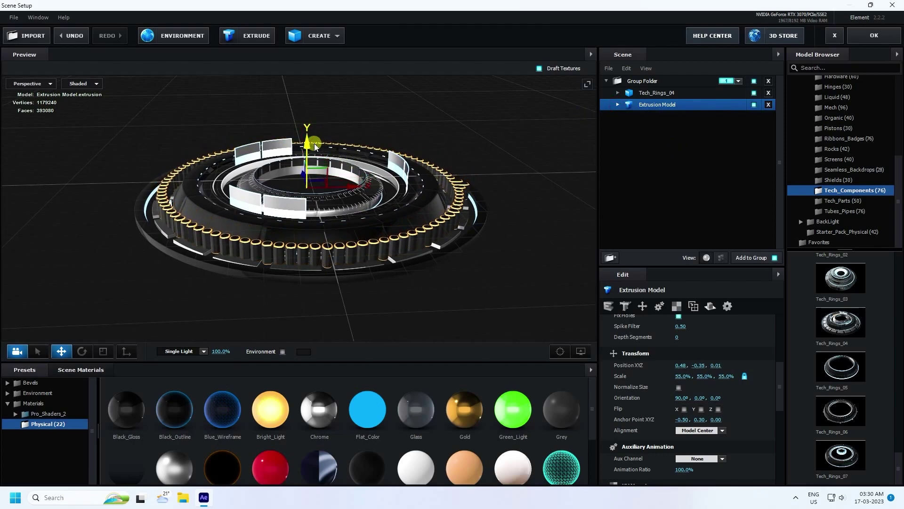
scroll(321, 206, "up", 5)
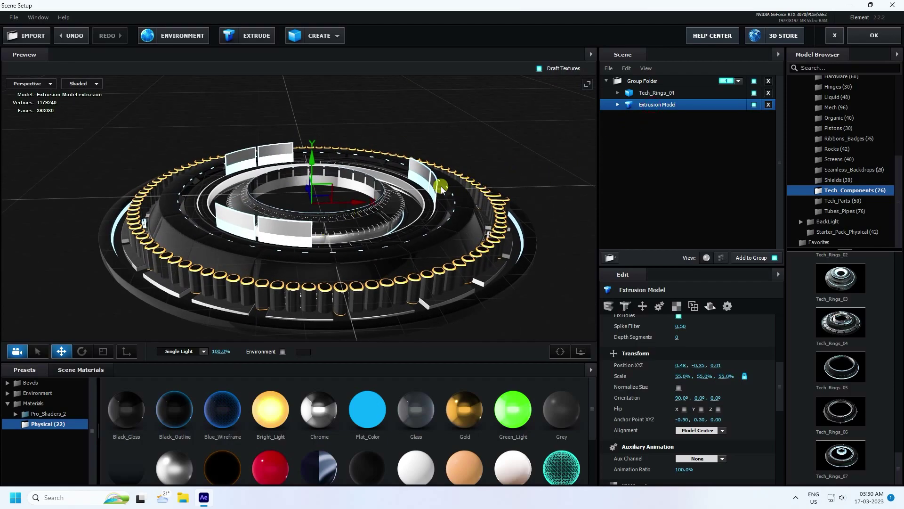
- Duplicate the Extrusion Model, raise the copy to a Y position of about -0.22, and scale it to 39% as an inner ring
key("ctrl+d")
left_click_drag(316, 164, 319, 125)
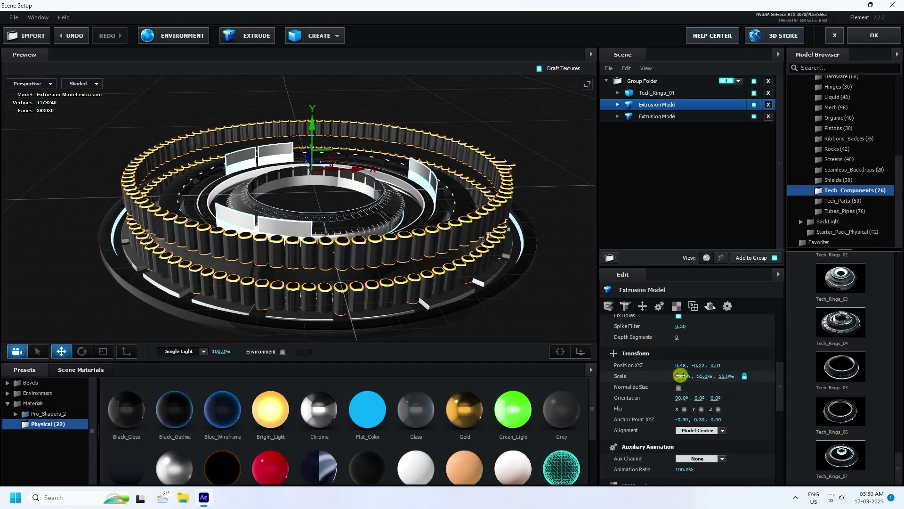
left_click_drag(682, 376, 663, 376)
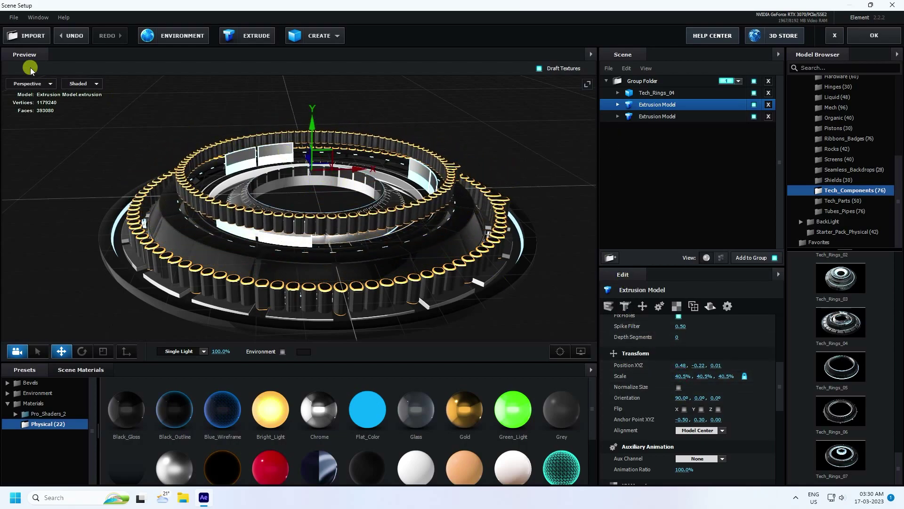
left_click(29, 83)
left_click(28, 95)
scroll(380, 210, "up", 5)
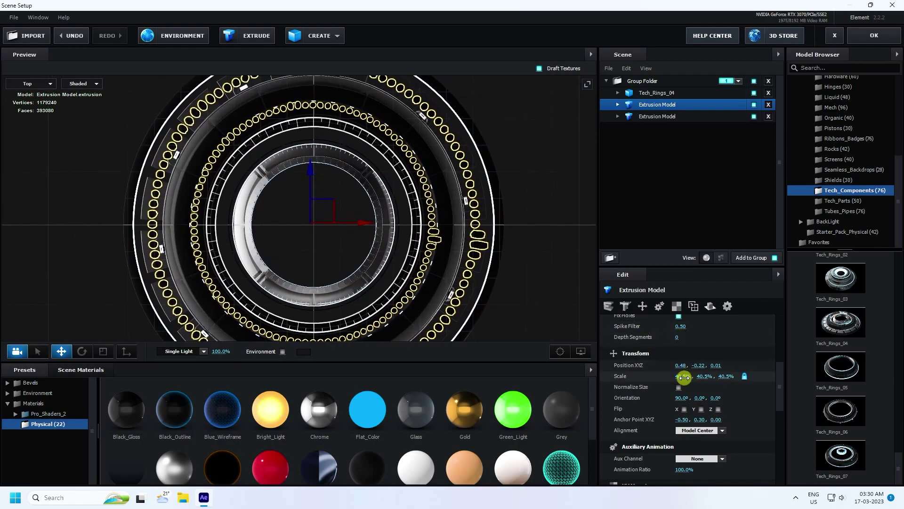
left_click_drag(684, 377, 682, 377)
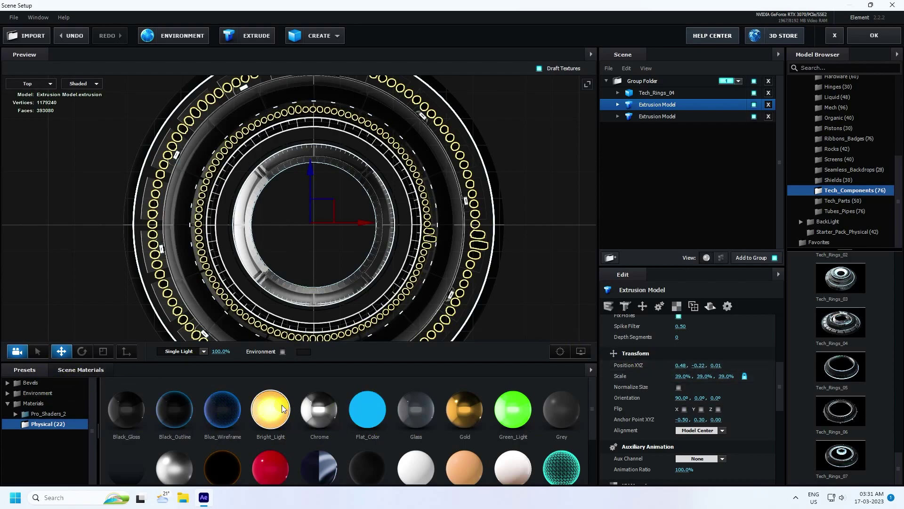
- Apply a separate Bright_Light material to the inner Extrusion Model's bevel and display the scene materials
left_click(561, 349)
left_click(618, 111)
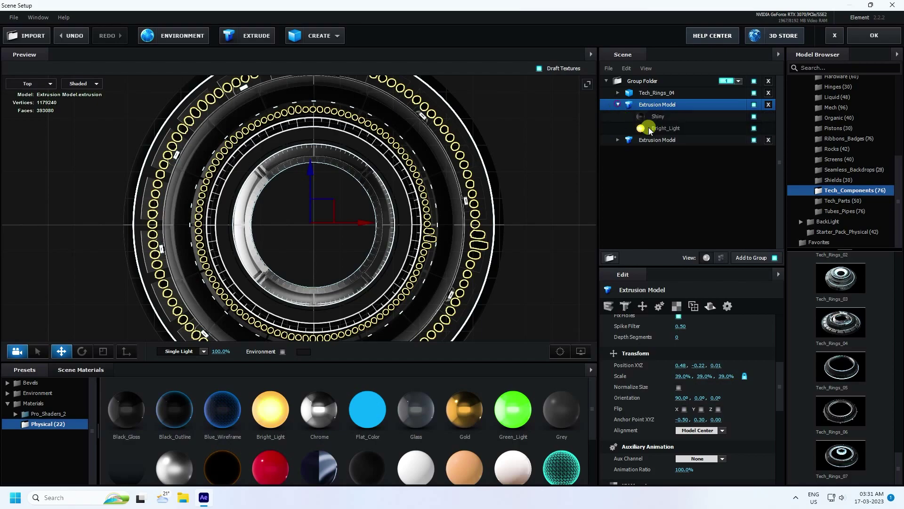
left_click_drag(268, 407, 284, 241)
left_click(81, 369)
left_click(220, 417)
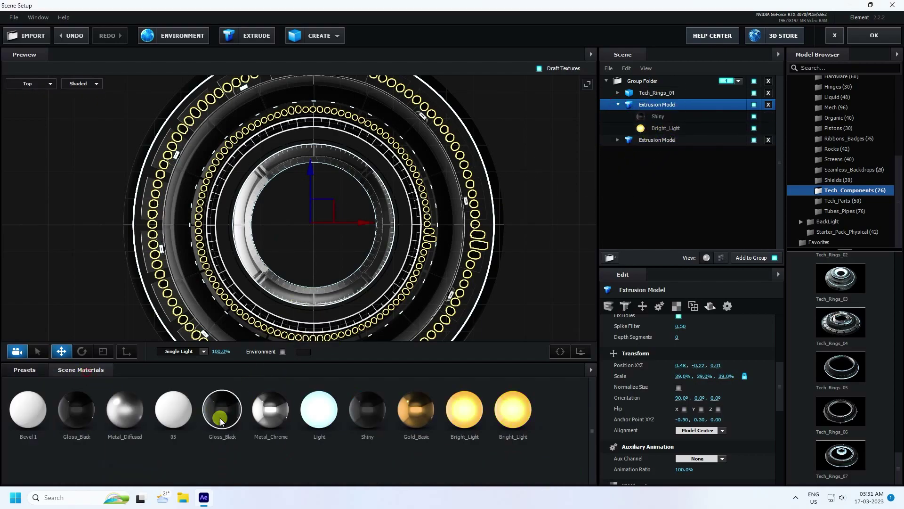
- Set the illumination colour of the inner ring's Bright_Light material to cyan
left_click(537, 422)
scroll(666, 406, "down", 3)
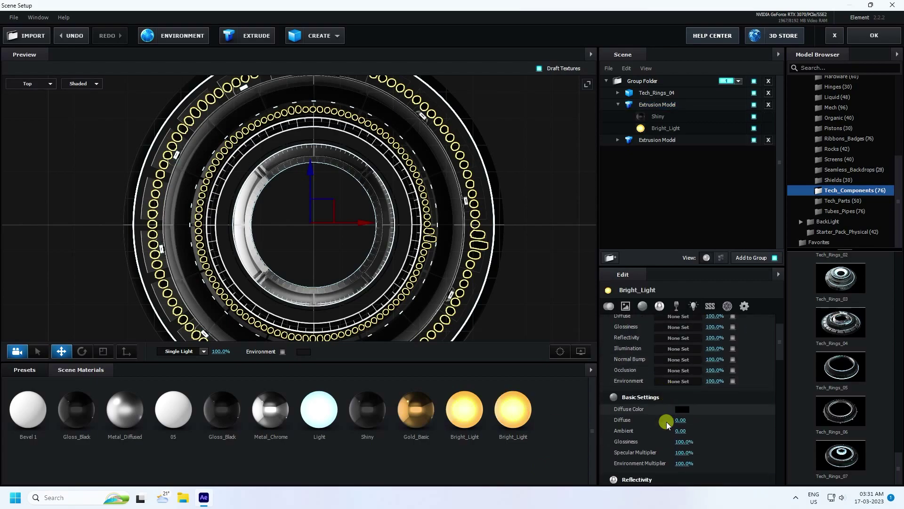
scroll(664, 426, "down", 5)
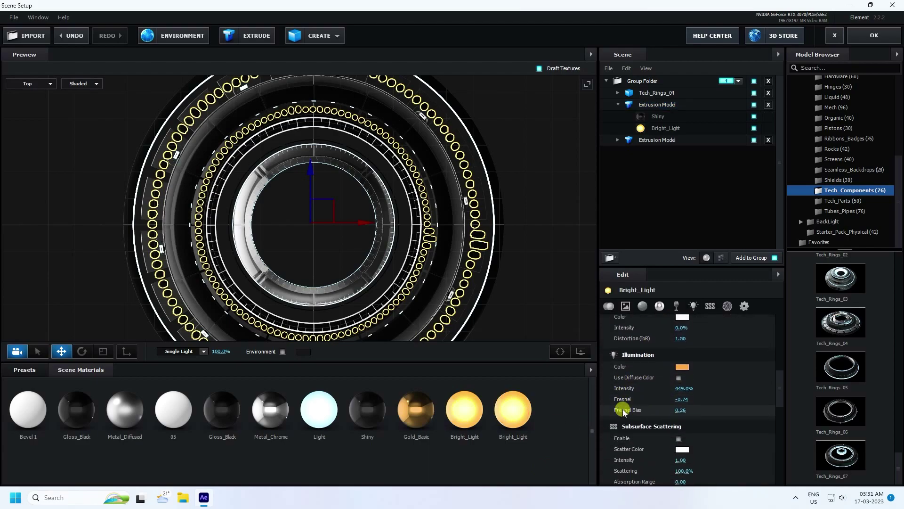
left_click(688, 399)
left_click(727, 401)
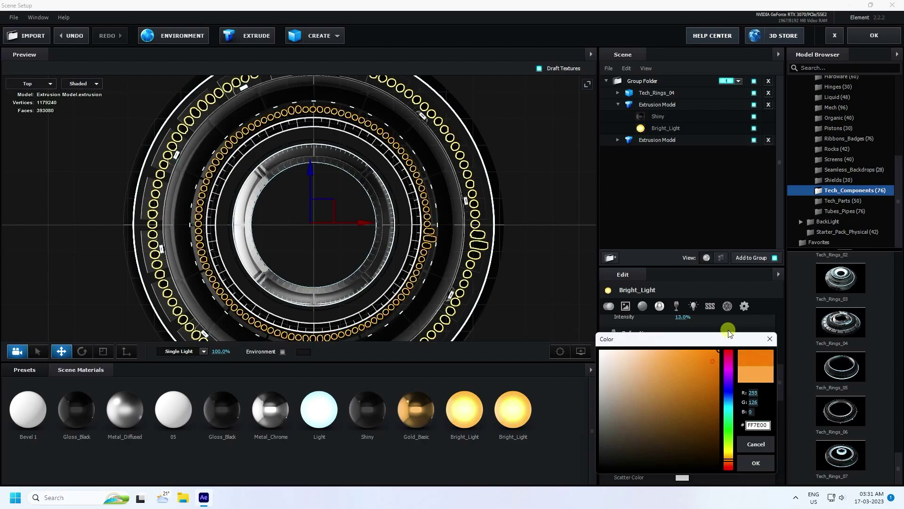
left_click_drag(726, 400, 730, 409)
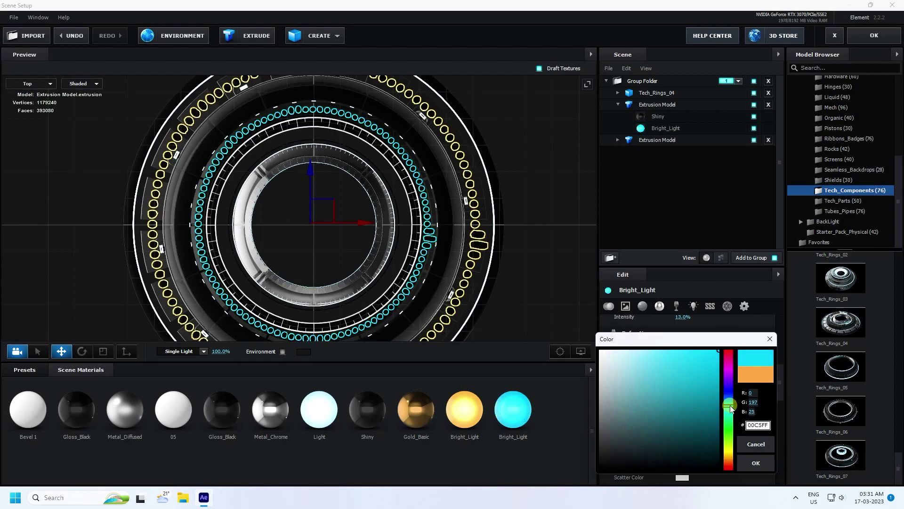
left_click(756, 463)
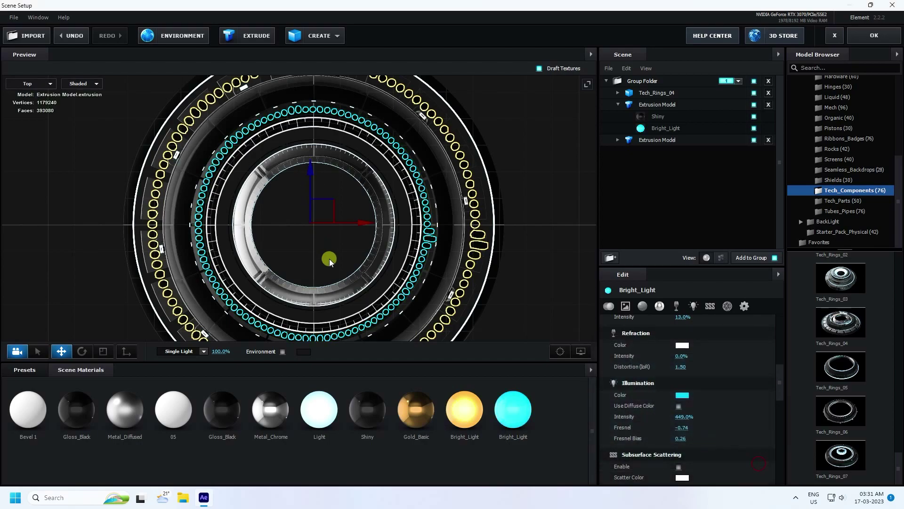
- In the Perspective view, lower the cyan inner ring until it sits inside the tech ring
left_click(34, 84)
left_click(32, 81)
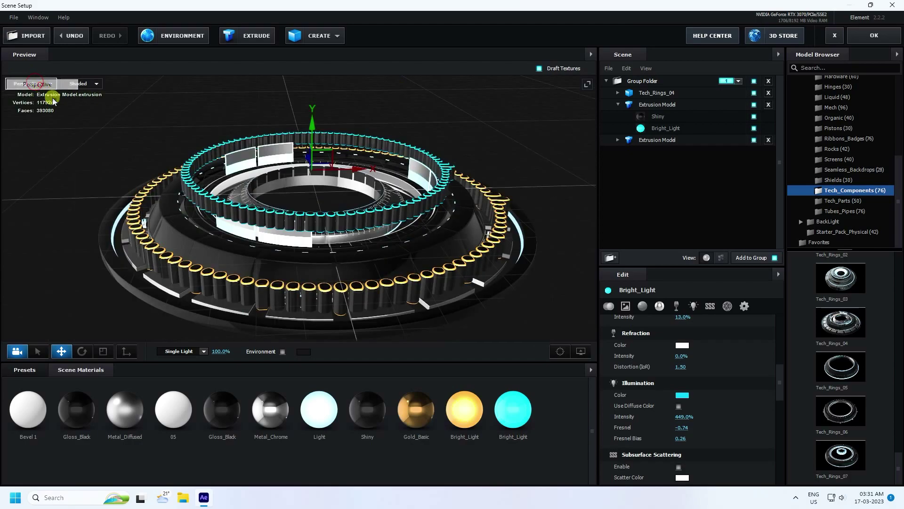
left_click_drag(315, 113, 304, 203)
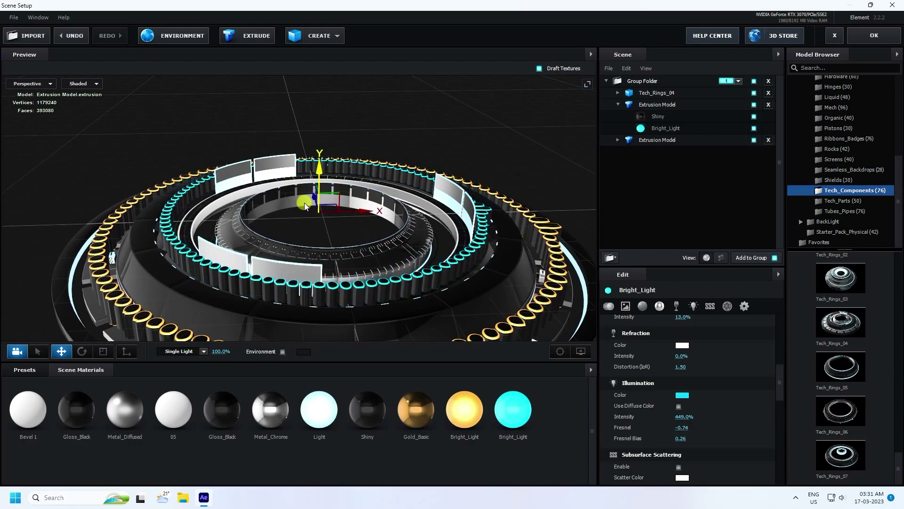
left_click_drag(174, 139, 335, 200)
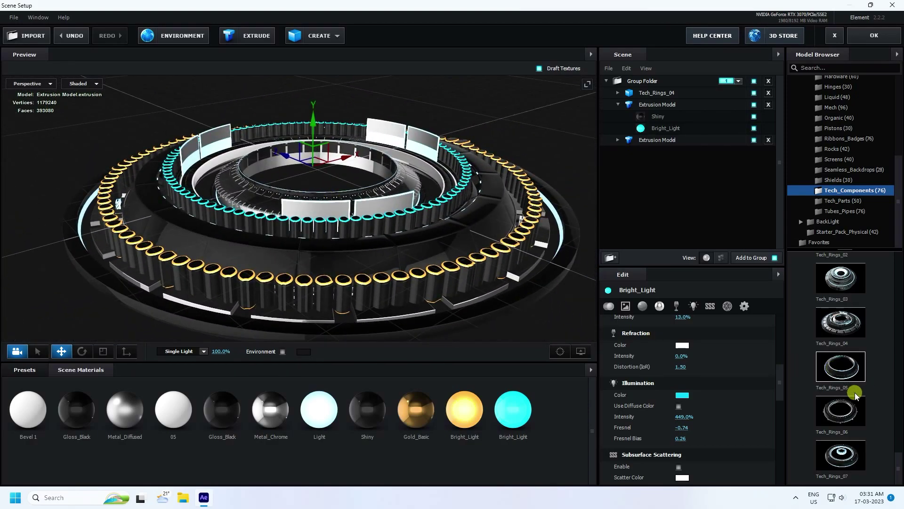
- Add the Tech_Reactor_01 model from Tech_Components at 70% scale and lower it to a Y position of about -0.17
scroll(855, 392, "down", 5)
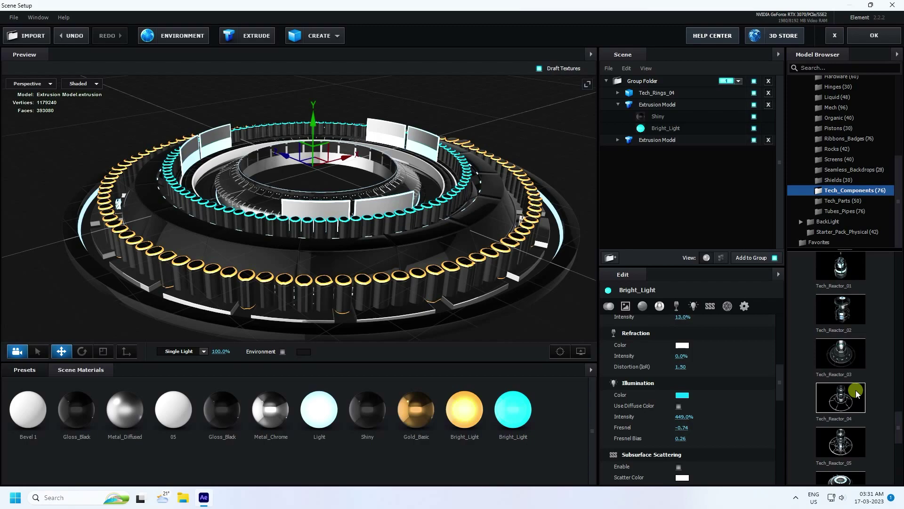
scroll(854, 385, "up", 1)
left_click(849, 332)
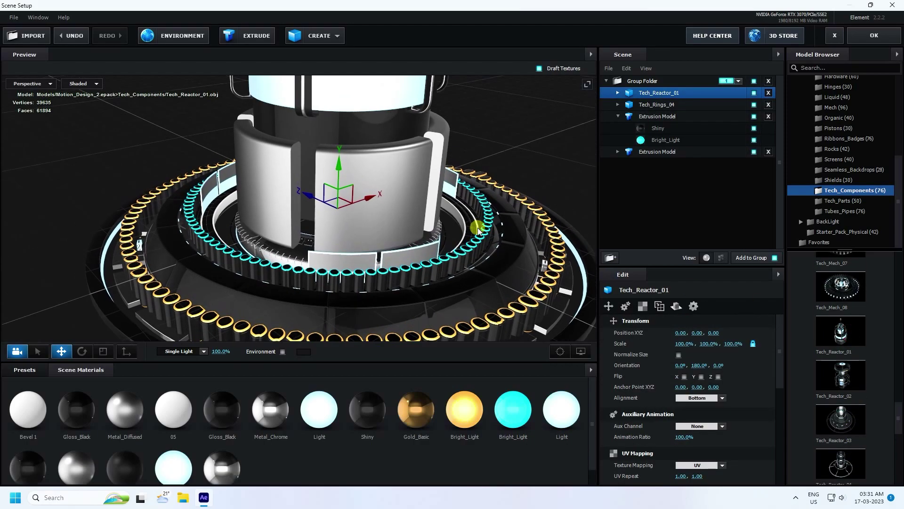
left_click_drag(685, 344, 654, 343)
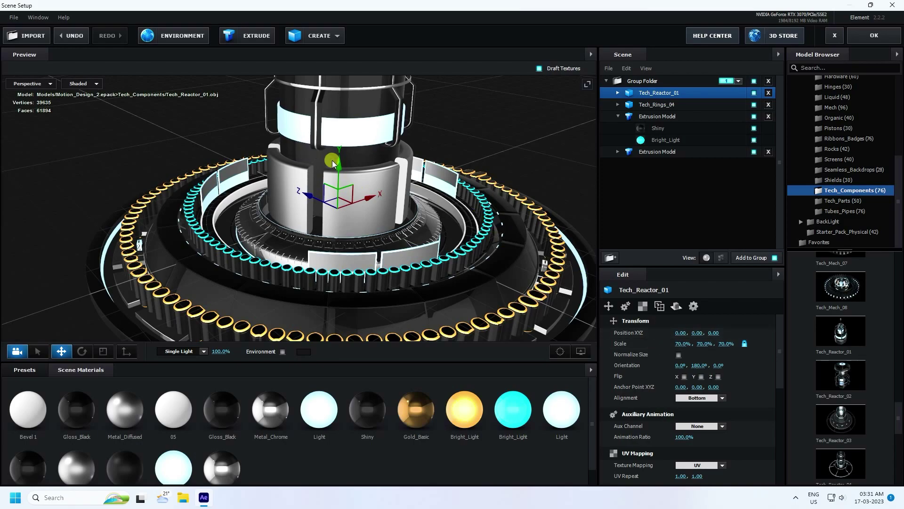
left_click_drag(332, 160, 422, 199)
scroll(377, 232, "down", 3)
key("ctrl+z")
- Create a plane model in the scene
left_click(321, 35)
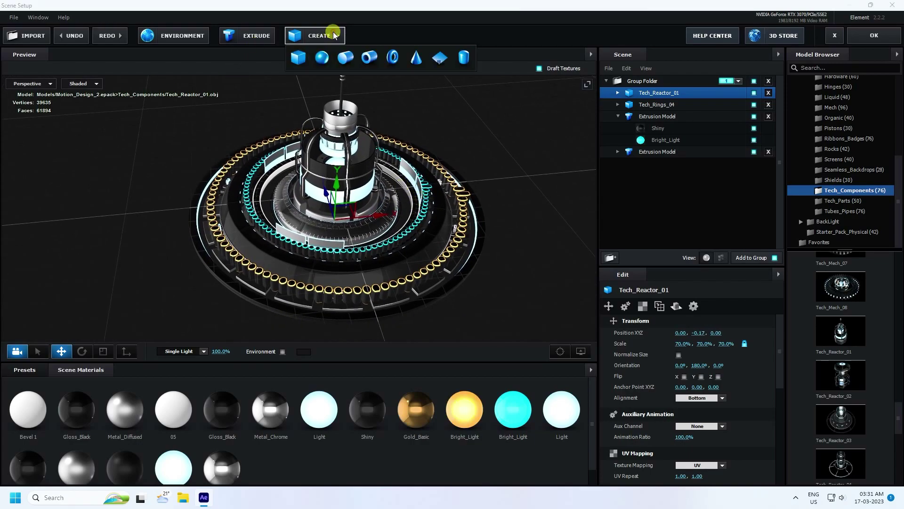
left_click(434, 58)
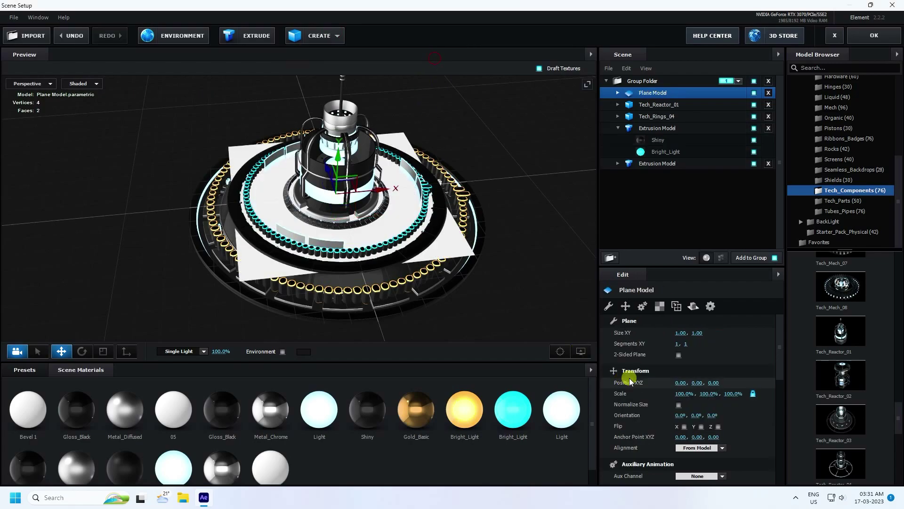
- Set the plane's size to 10 by 10 and make it two-sided
type("10")
key("Return")
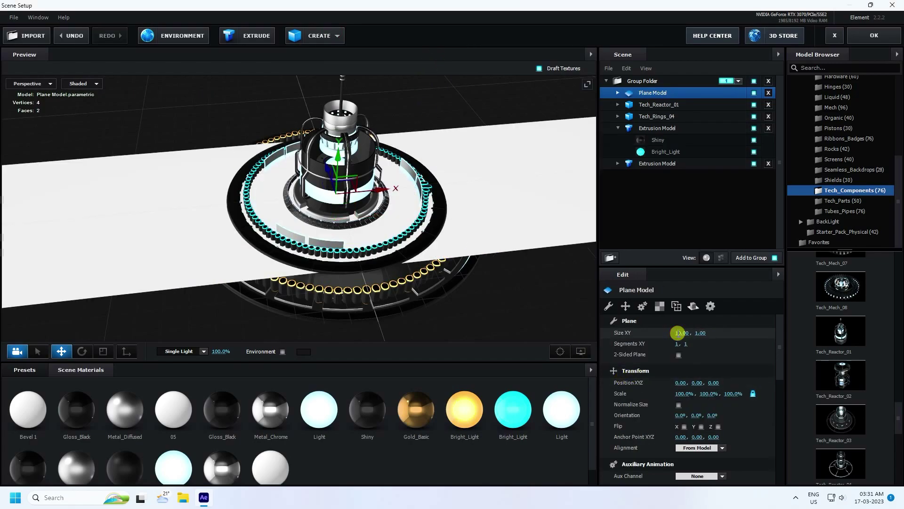
left_click(703, 333)
type("10")
key("Return")
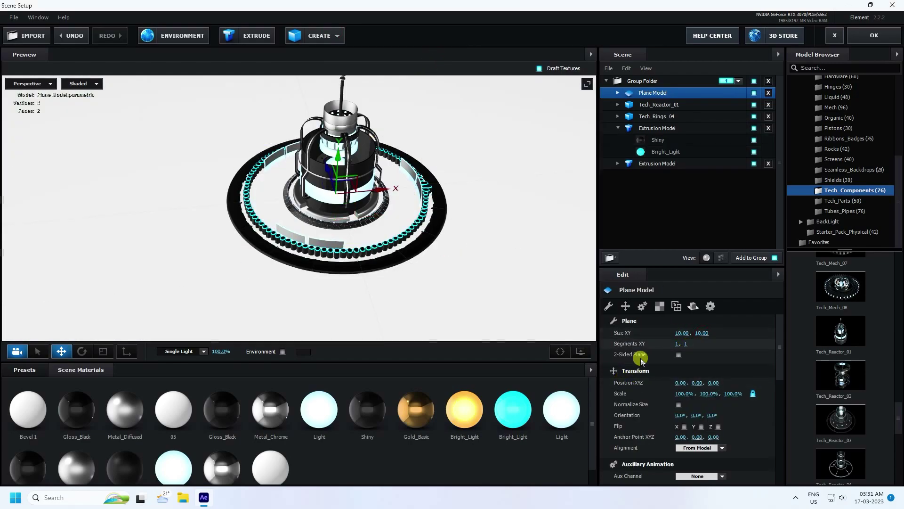
left_click(679, 355)
- Lower the plane to a Y position of about -0.09 so it sits beneath the rings
left_click_drag(382, 235, 338, 150)
scroll(296, 223, "up", 5)
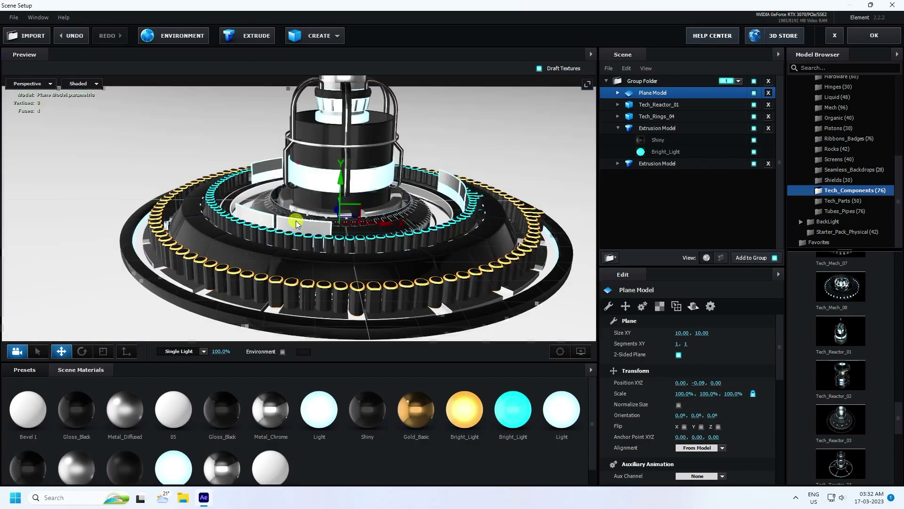
left_click_drag(297, 224, 247, 213)
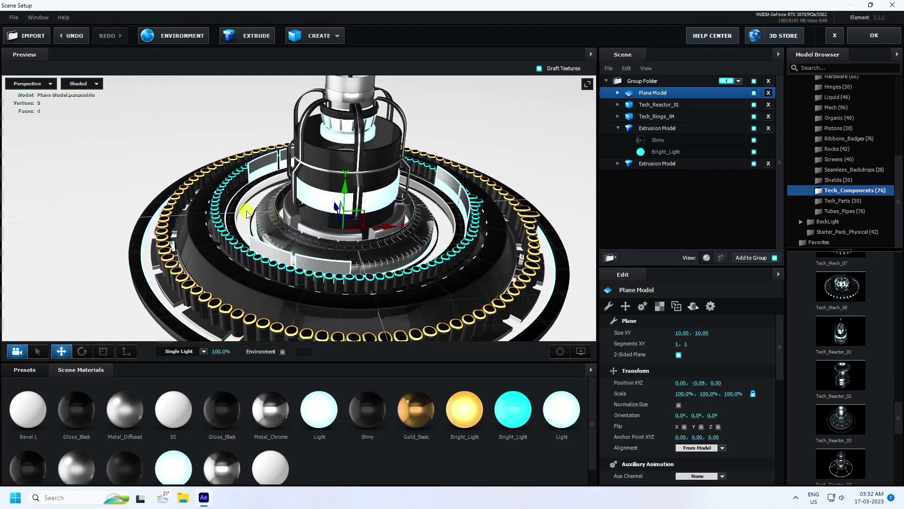
- Apply the metal_black material from the Pro_Shaders_2 Metal presets to the plane
left_click(24, 370)
left_click(26, 413)
left_click(47, 465)
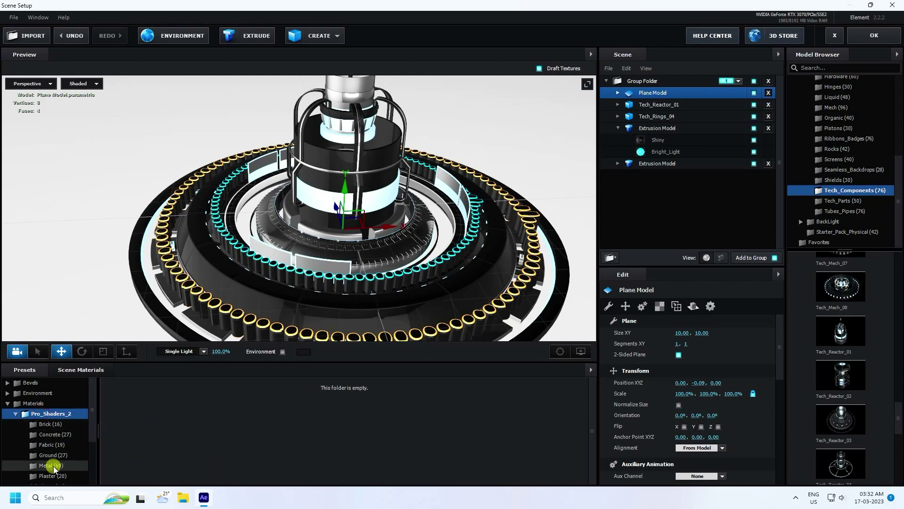
scroll(311, 426, "down", 1)
left_click_drag(479, 468, 617, 137)
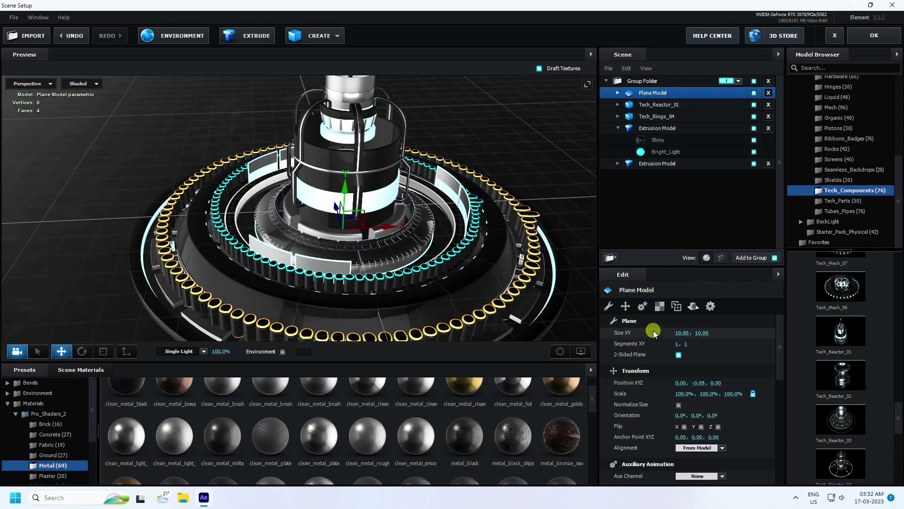
- Set the plane's UV repeat to 25 in both directions
left_click(659, 306)
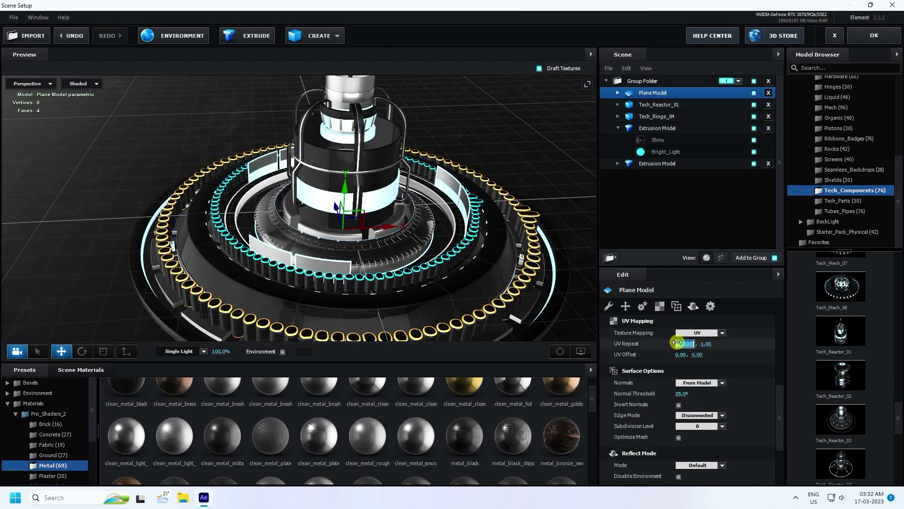
key("Return")
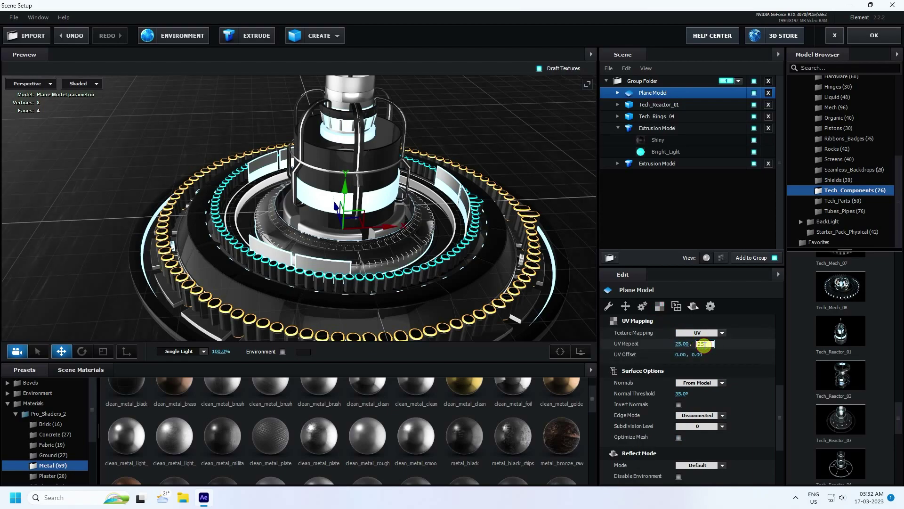
key("Return")
scroll(284, 188, "up", 3)
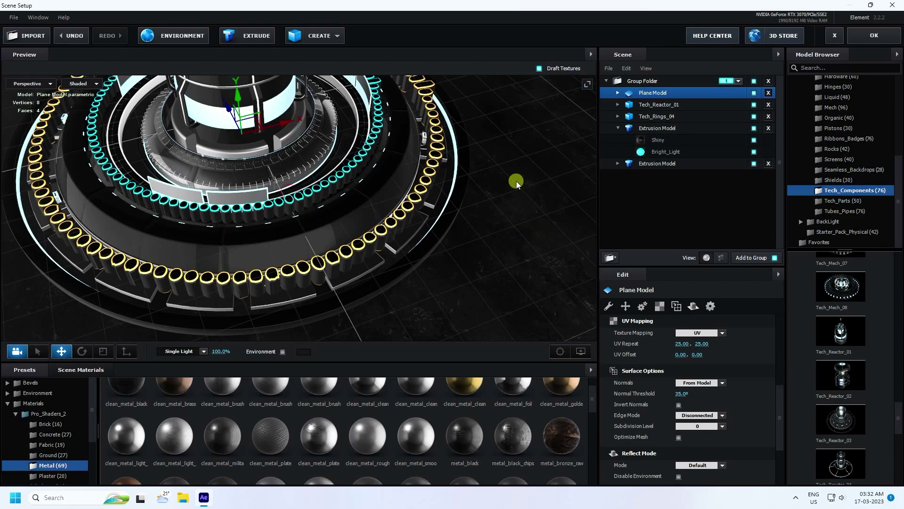
- Set the plane's reflect mode to Mirror Surface
right_click(516, 183)
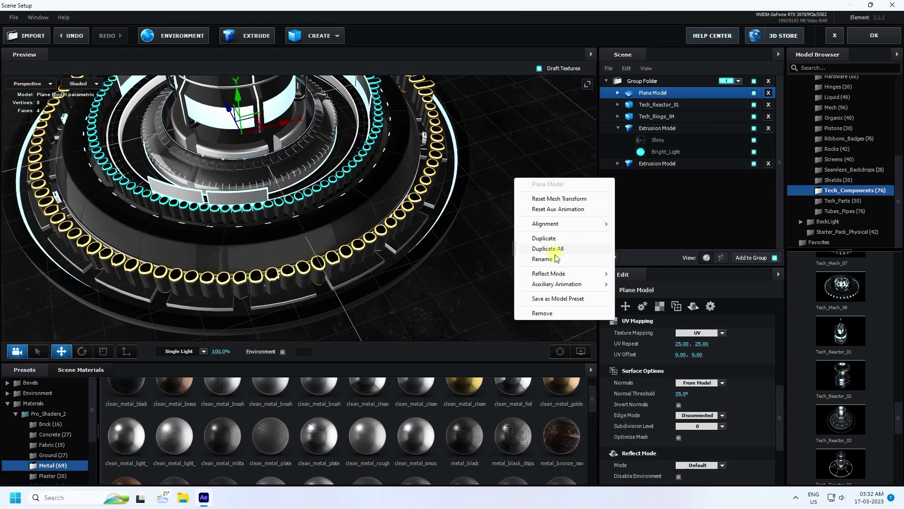
mouse_move(544, 279)
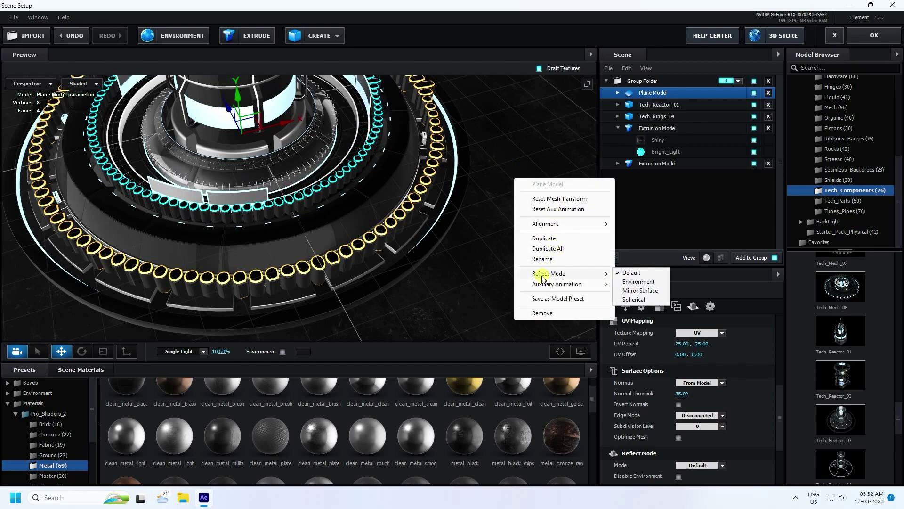
left_click(629, 291)
scroll(499, 236, "down", 5)
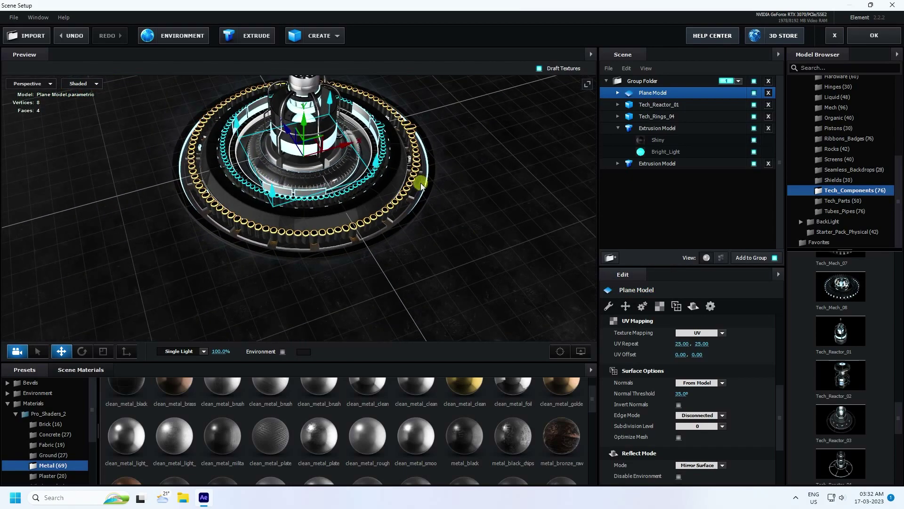
scroll(436, 242, "up", 5)
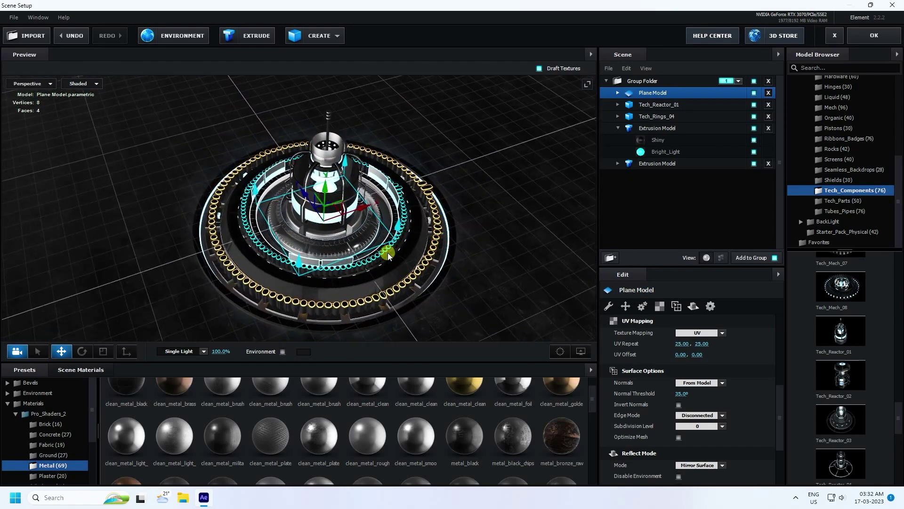
- Add the Tech_Machinery_02 model from Tech_Components, move it beside the rings to X about -1.55, and lower it to Y about -0.32
scroll(846, 358, "up", 4)
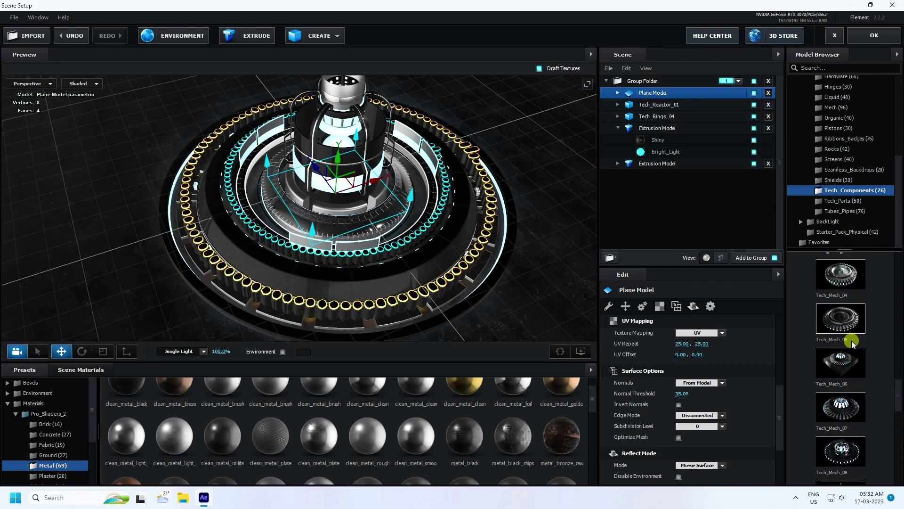
scroll(854, 401, "up", 8)
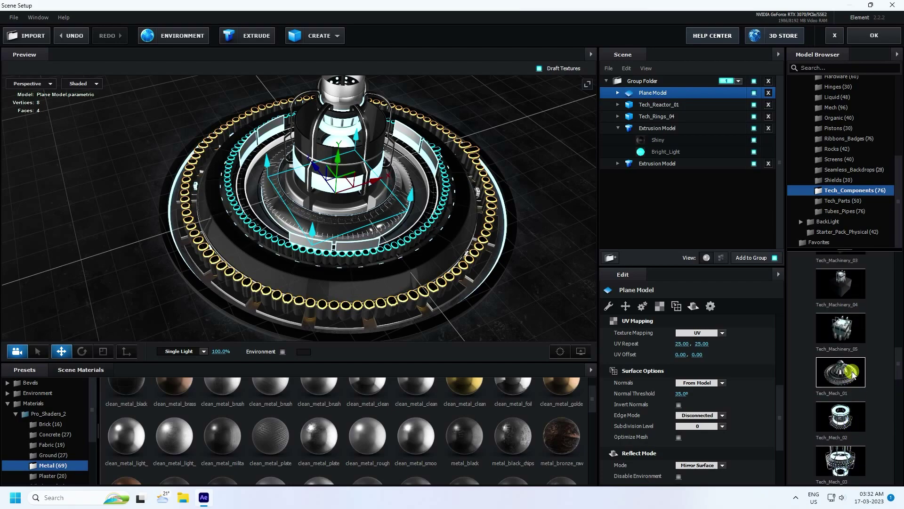
scroll(853, 375, "up", 1)
left_click_drag(847, 365, 516, 247)
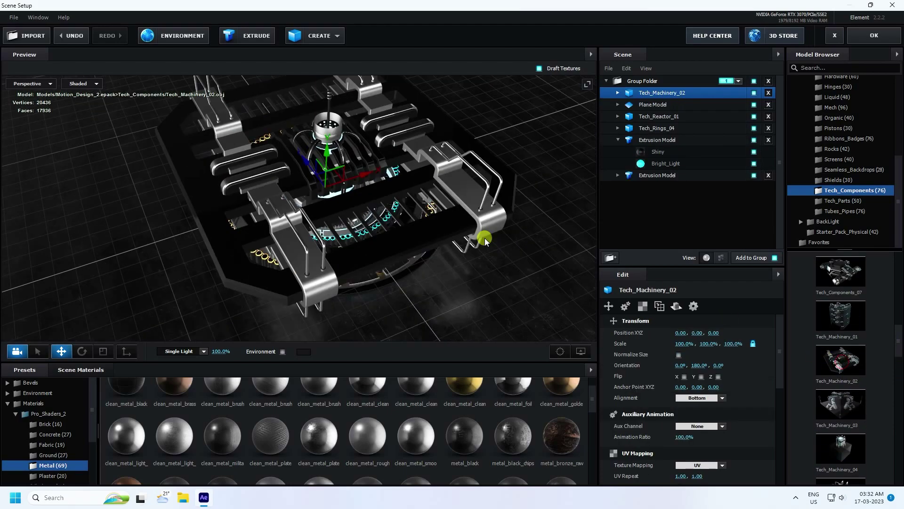
left_click(382, 214)
left_click_drag(382, 215, 266, 241)
mouse_move(359, 250)
left_mouse_down()
mouse_move(398, 275)
mouse_move(363, 259)
left_mouse_up()
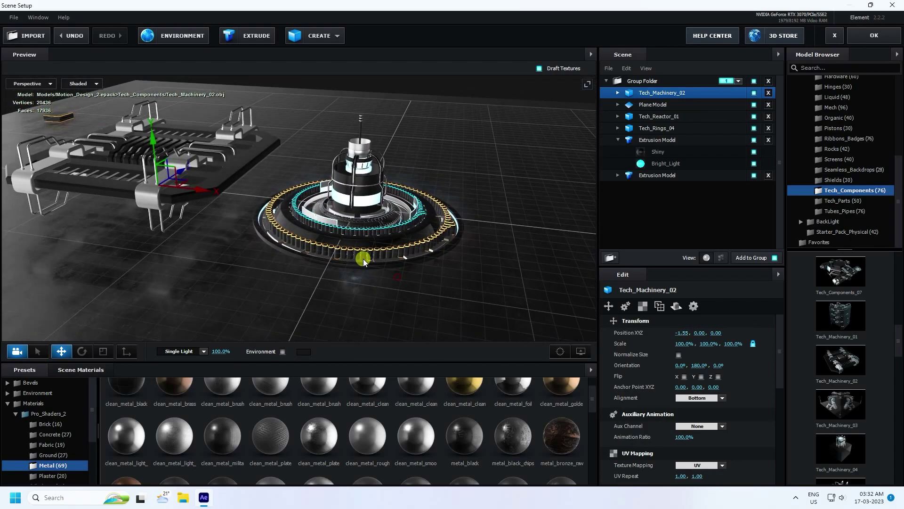
left_click_drag(144, 143, 163, 177)
- Duplicate the Tech_Machinery_02 model and move the copy to the opposite side of the rings at X about 1.53
left_click_drag(226, 221, 632, 253)
key("ctrl+d")
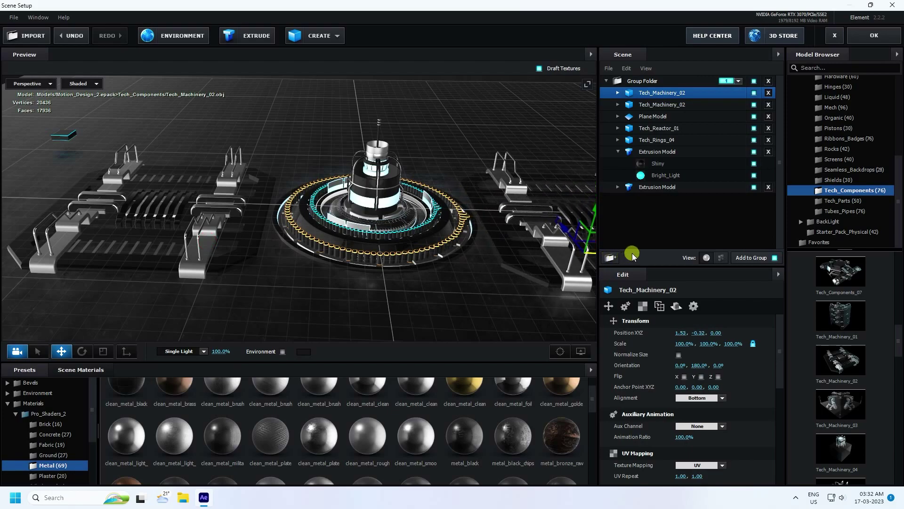
left_click_drag(480, 208, 378, 221)
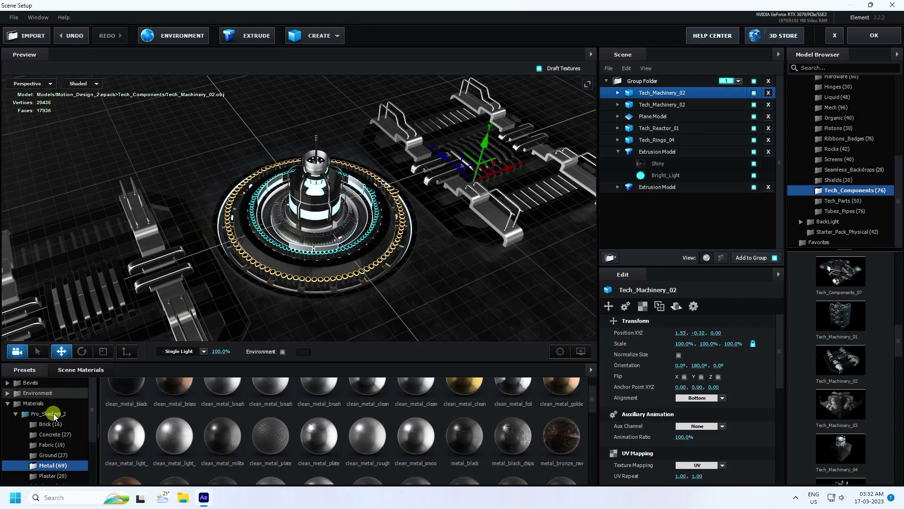
- Apply the red and blue BackLight_2K_26 environment to the scene and accept the scene setup
left_click(26, 382)
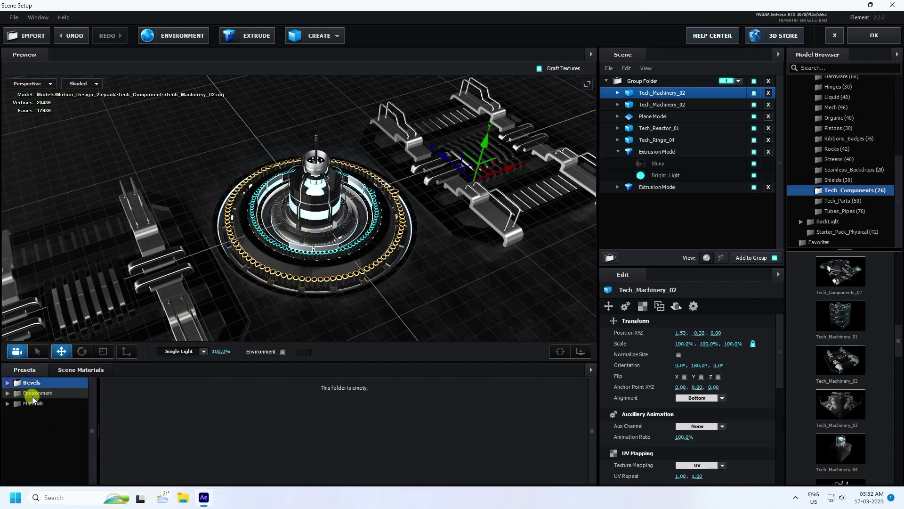
left_click(34, 394)
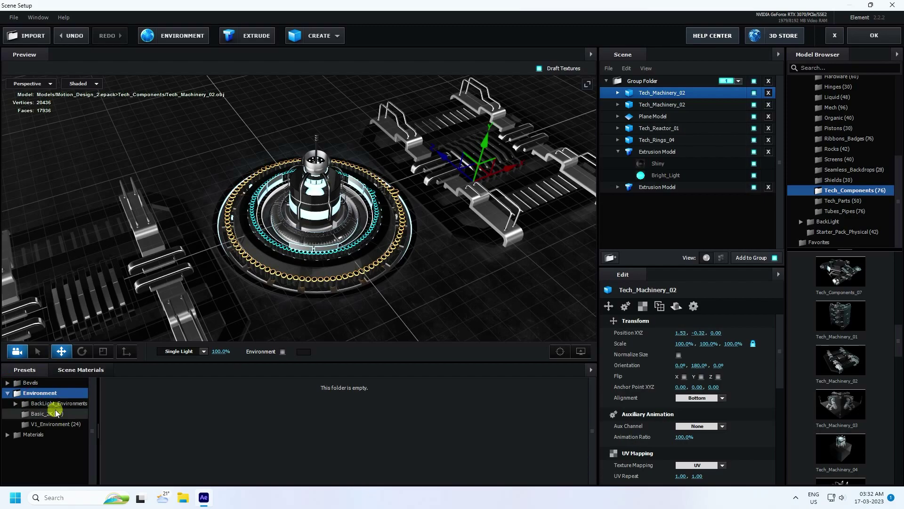
left_click(56, 403)
left_click(59, 413)
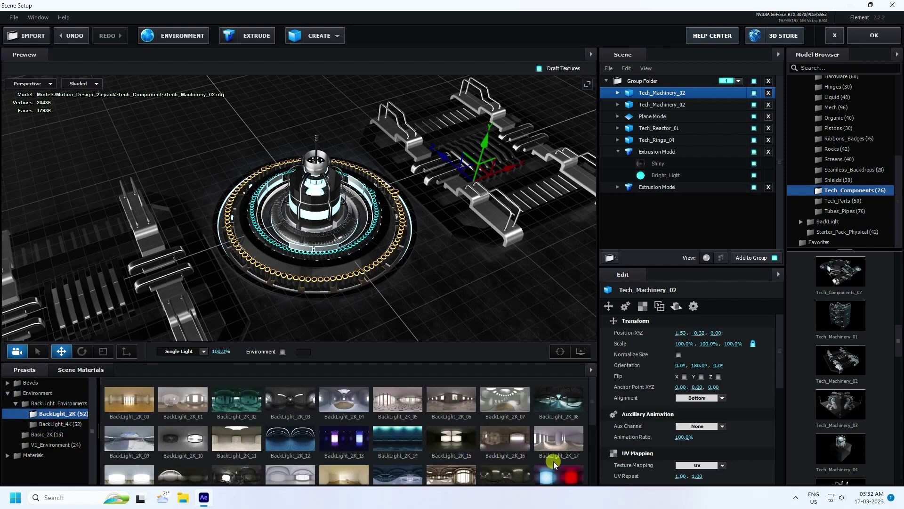
scroll(553, 461, "down", 1)
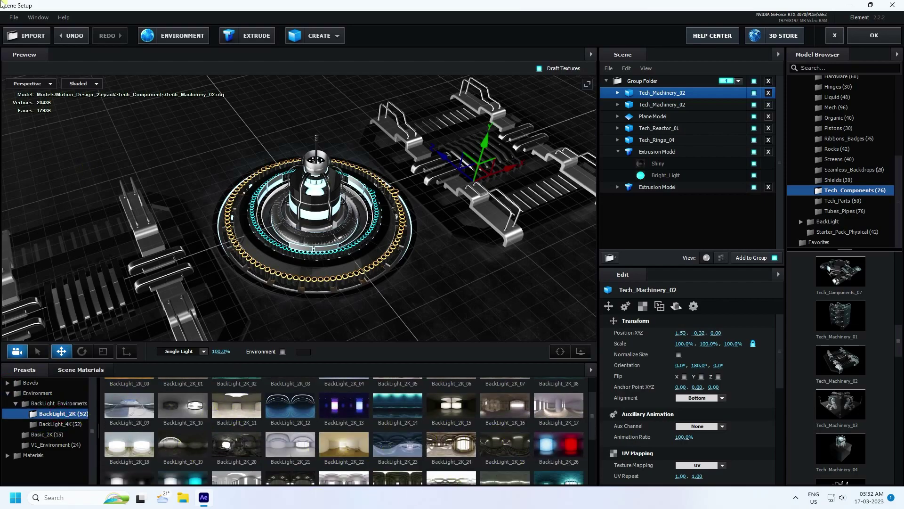
left_click_drag(564, 458, 386, 340)
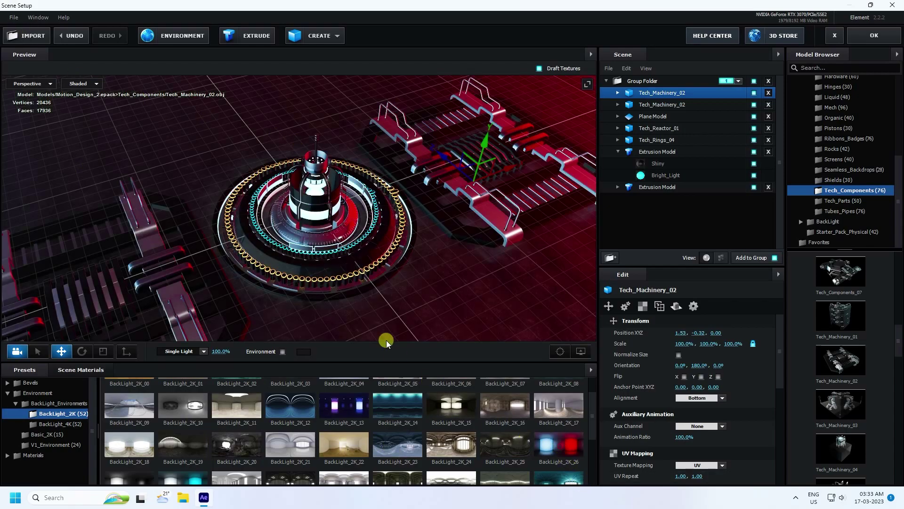
scroll(312, 212, "up", 3)
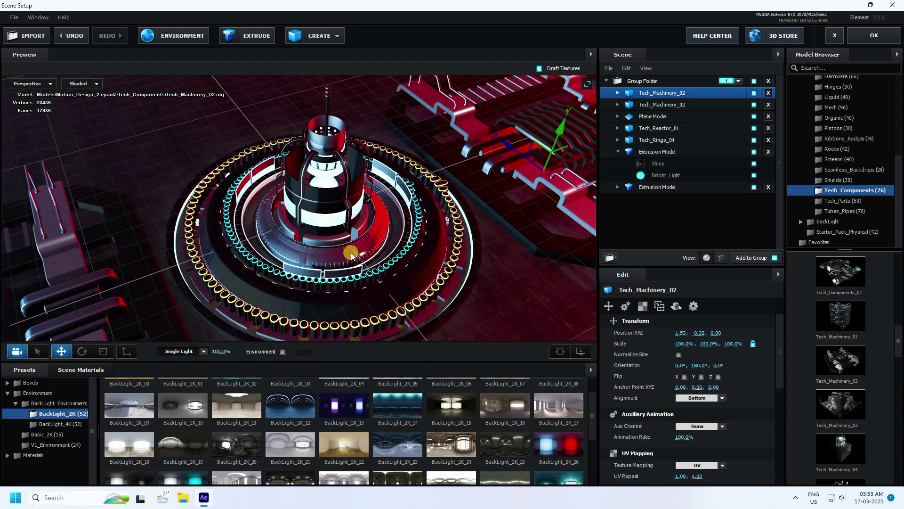
left_click_drag(350, 254, 325, 244)
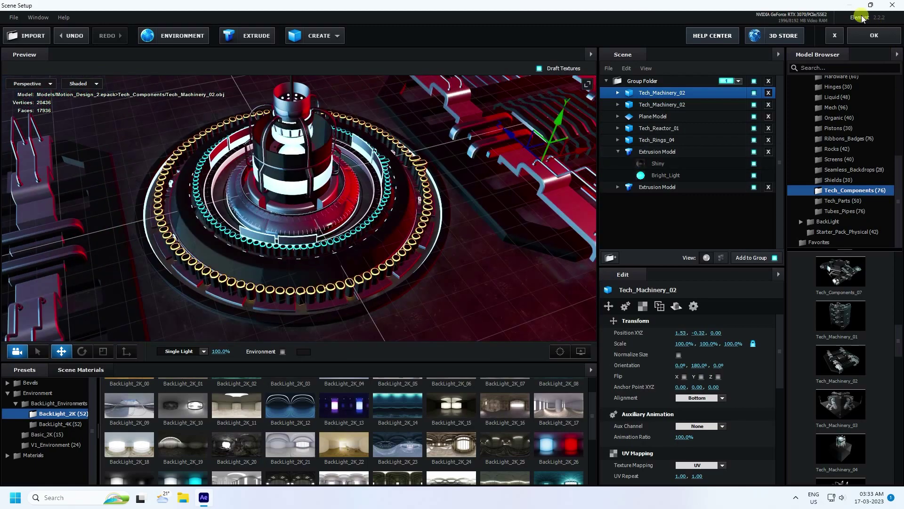
left_click(876, 37)
left_click(865, 35)
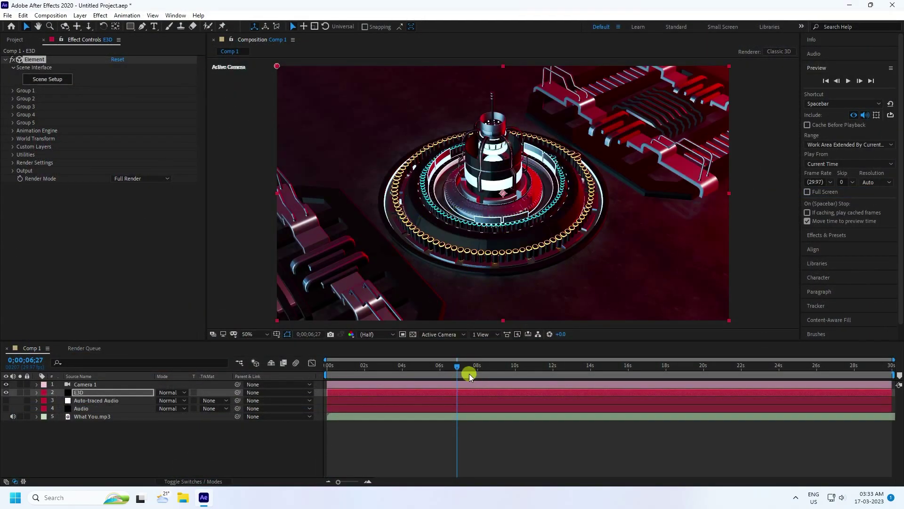
- Preview the composition from its start and inspect the extruded audio bars up close
left_click_drag(457, 370, 294, 381)
left_click(847, 82)
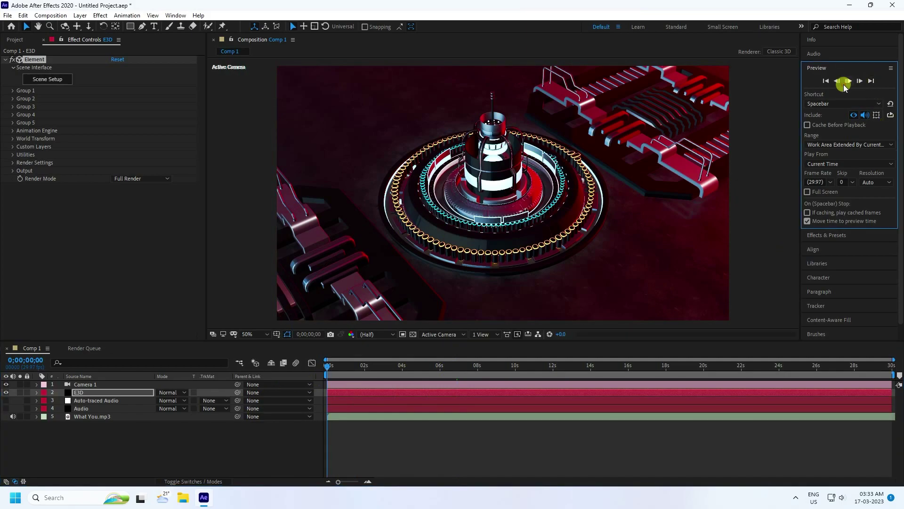
left_click(847, 84)
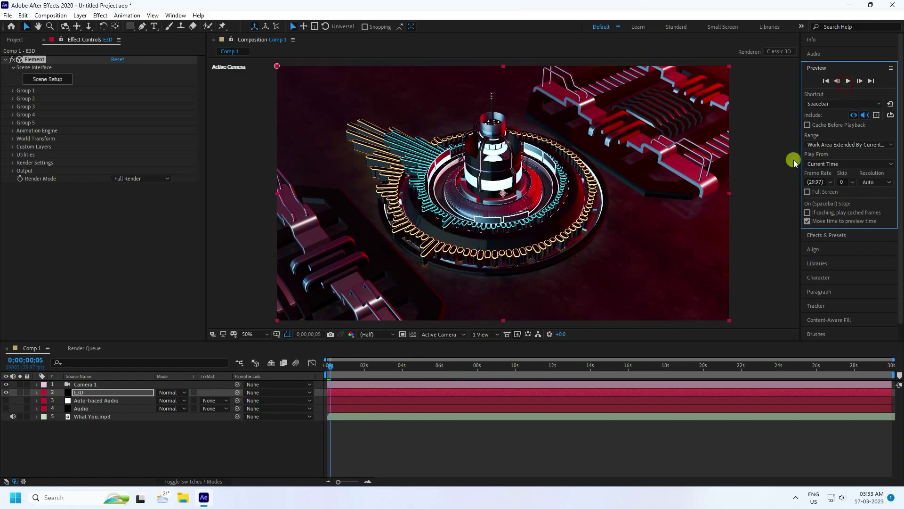
key("period")
key("period")
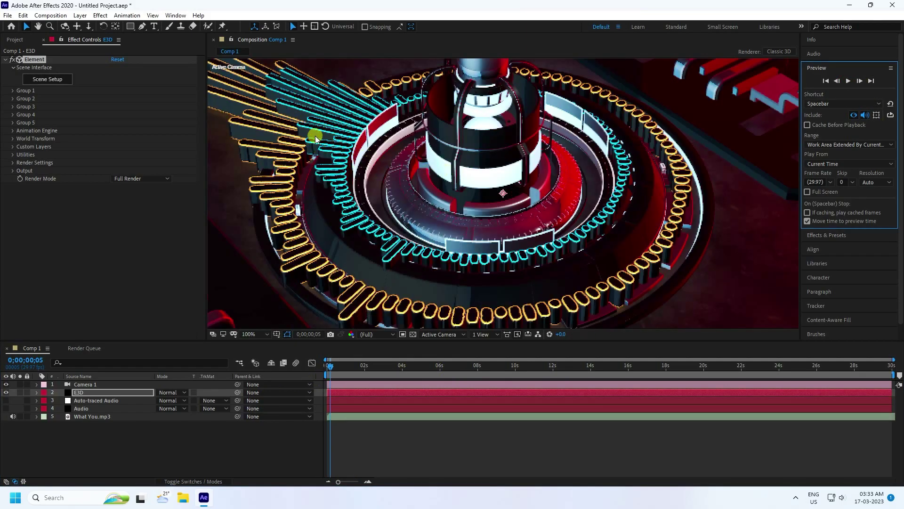
key("comma")
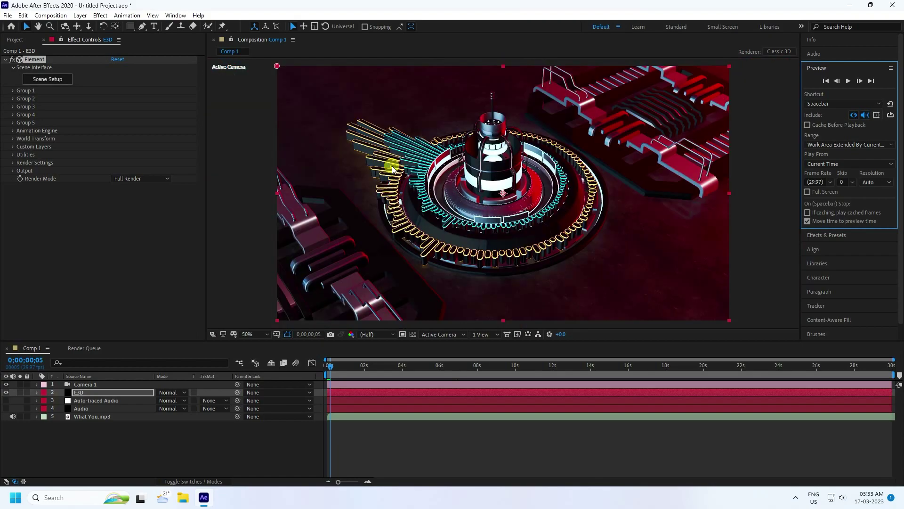
- Rotate the cyan extruded bar ring about Z so its tall bars point away from the gold ring's, and accept the scene setup
left_click(84, 392)
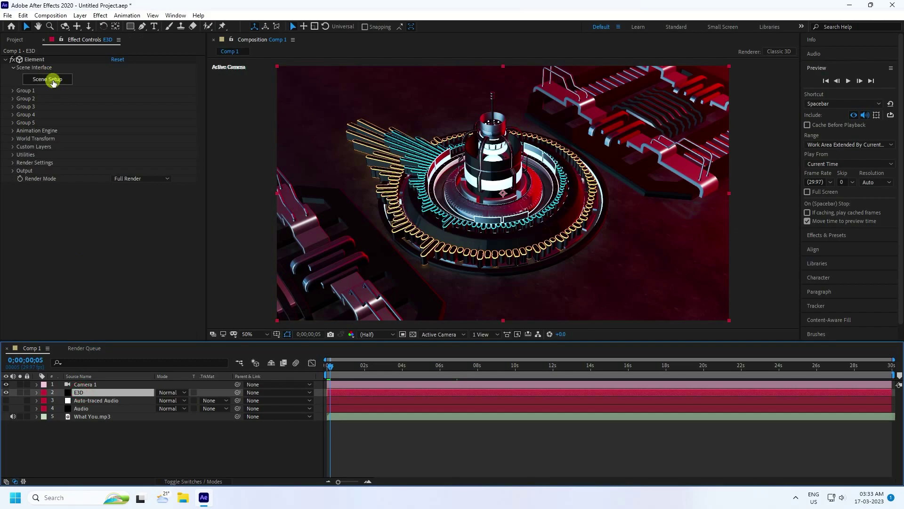
left_click(47, 79)
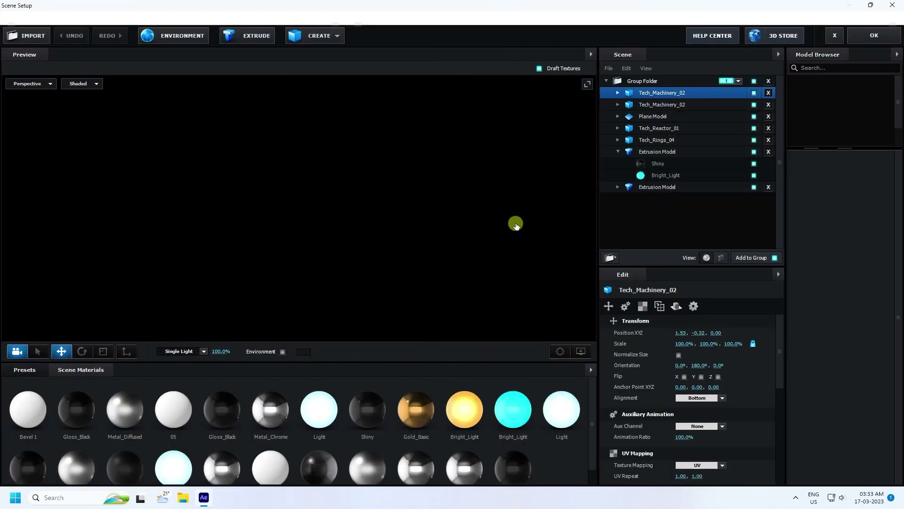
double_click(638, 153)
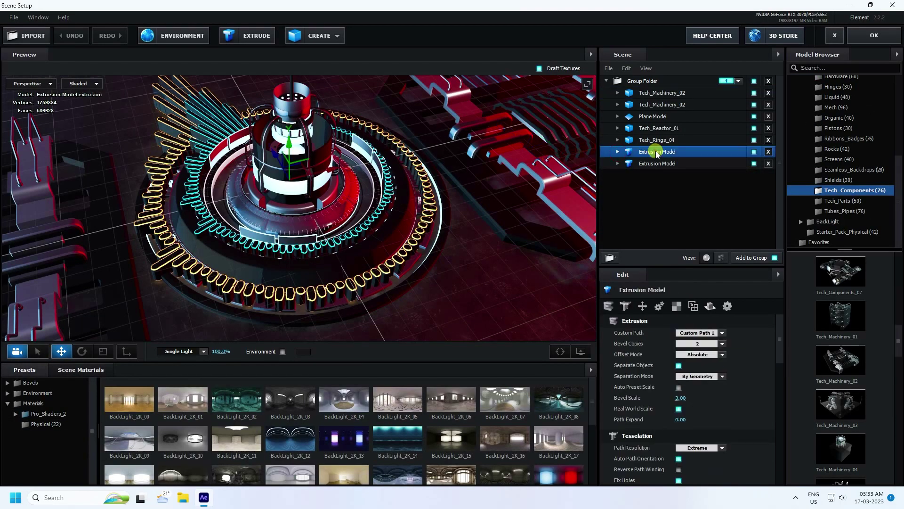
scroll(679, 368, "down", 3)
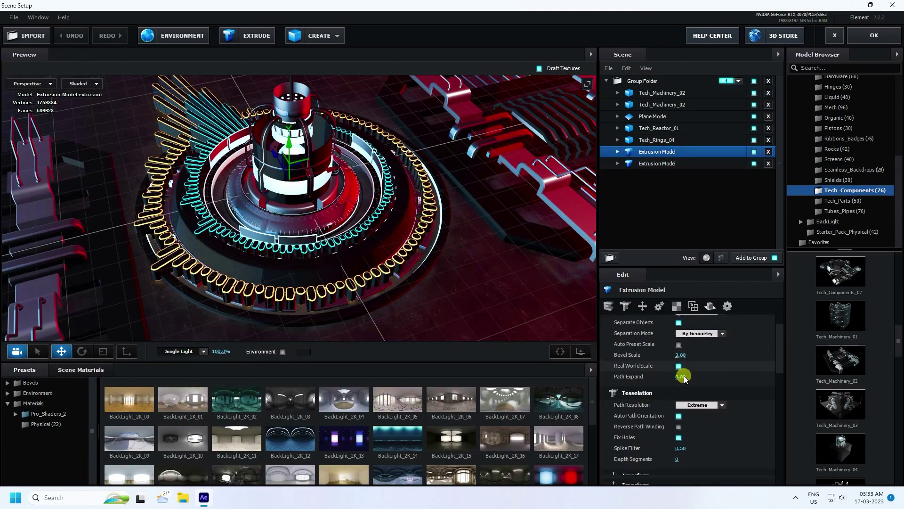
scroll(640, 448, "down", 4)
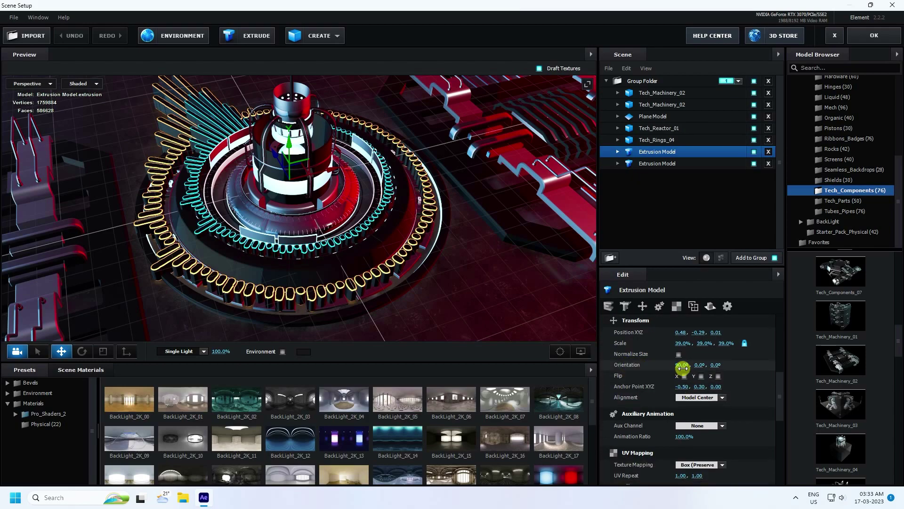
left_click_drag(715, 366, 868, 339)
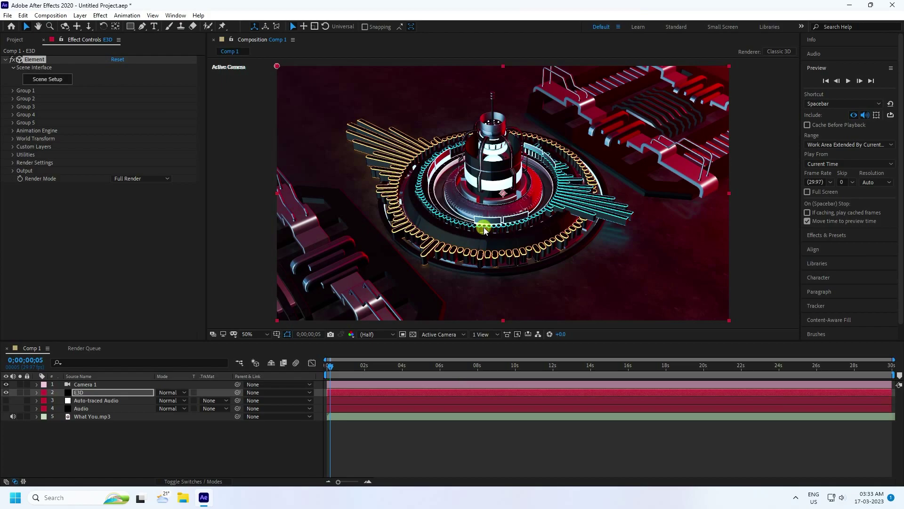
- Dolly the camera closer to the reactor and bar rings, and return the current time to the composition's start
key("y")
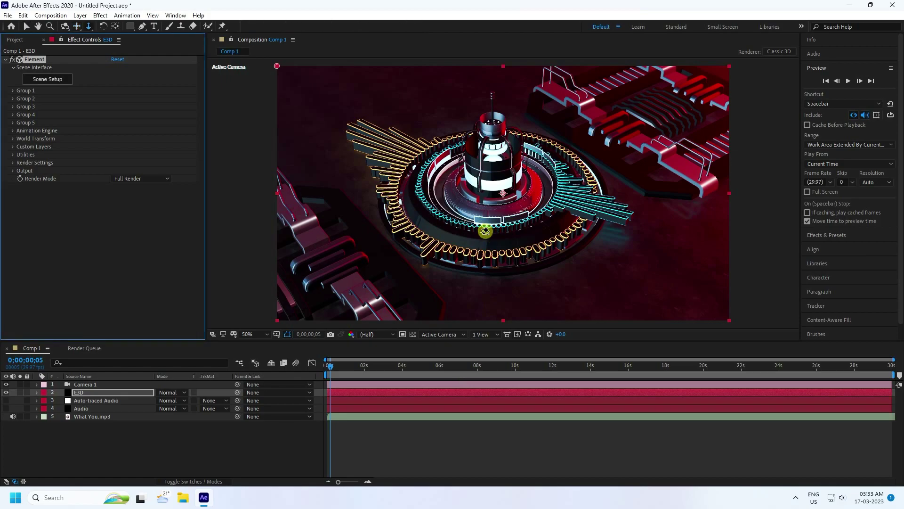
key("c")
left_click_drag(485, 222, 398, 252)
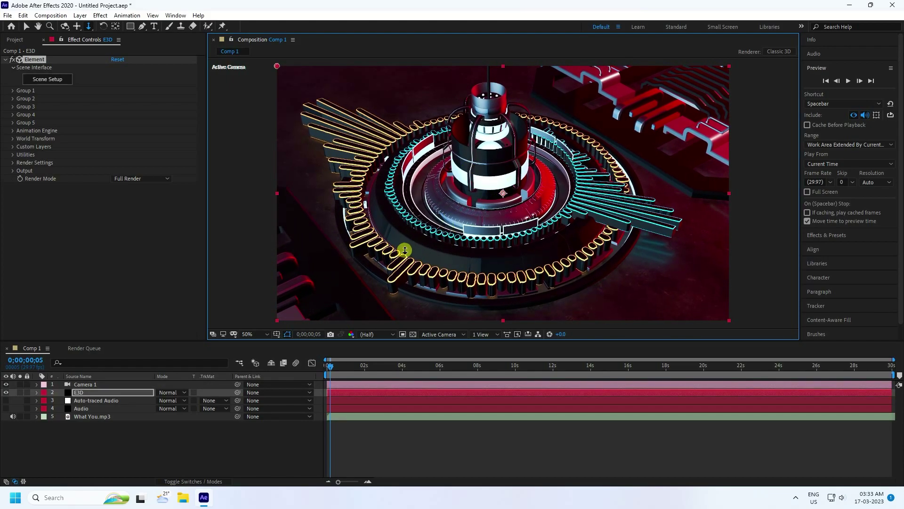
left_click_drag(331, 368, 327, 368)
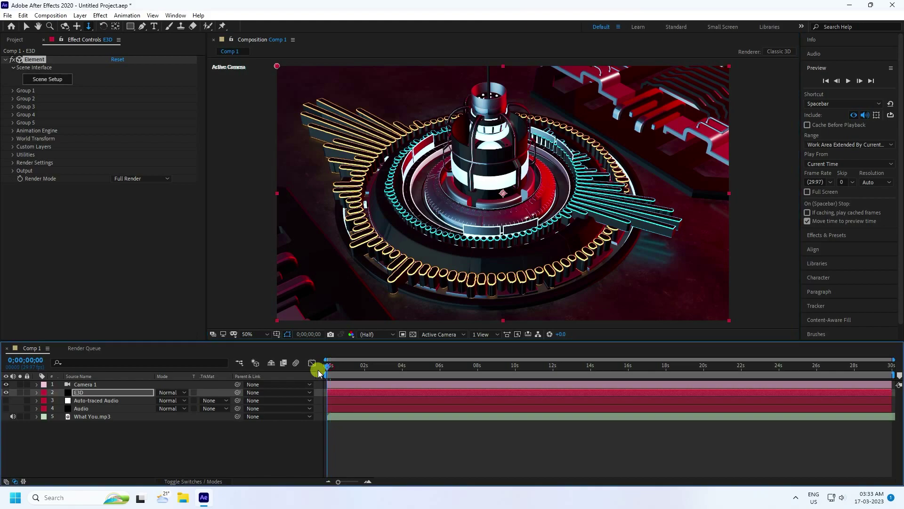
- Try Red as Element's added lighting in the render settings and replace it with Single Light
left_click(13, 163)
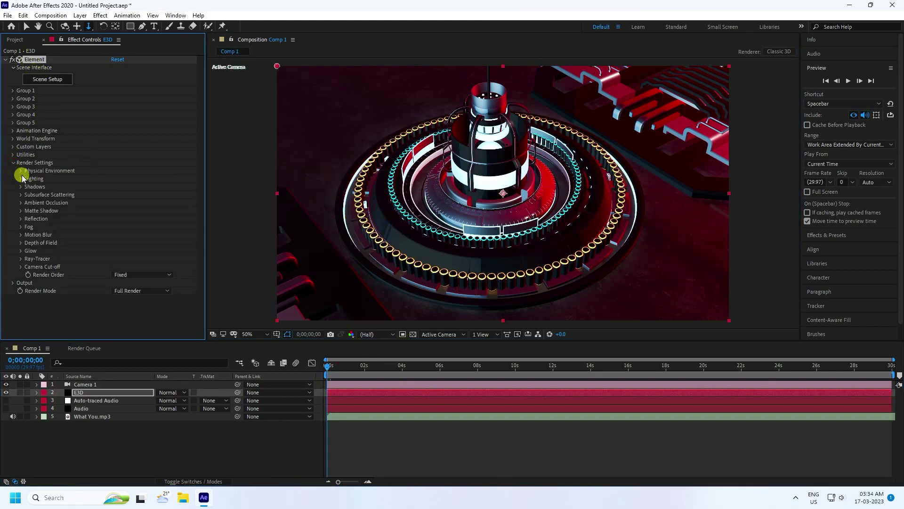
left_click(21, 179)
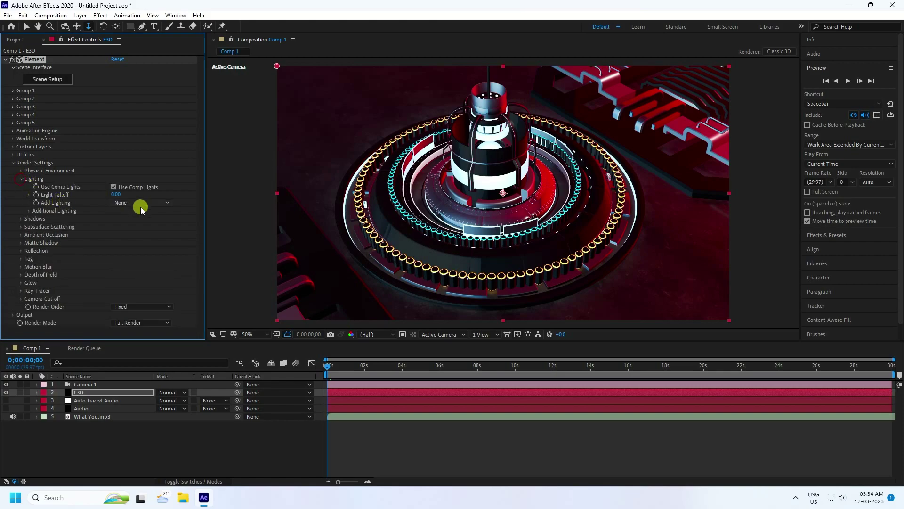
left_click(141, 203)
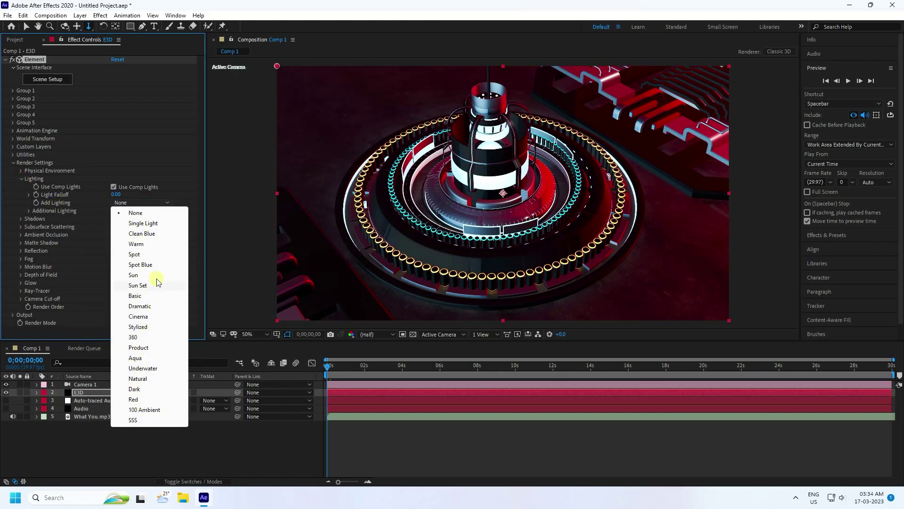
left_click(143, 399)
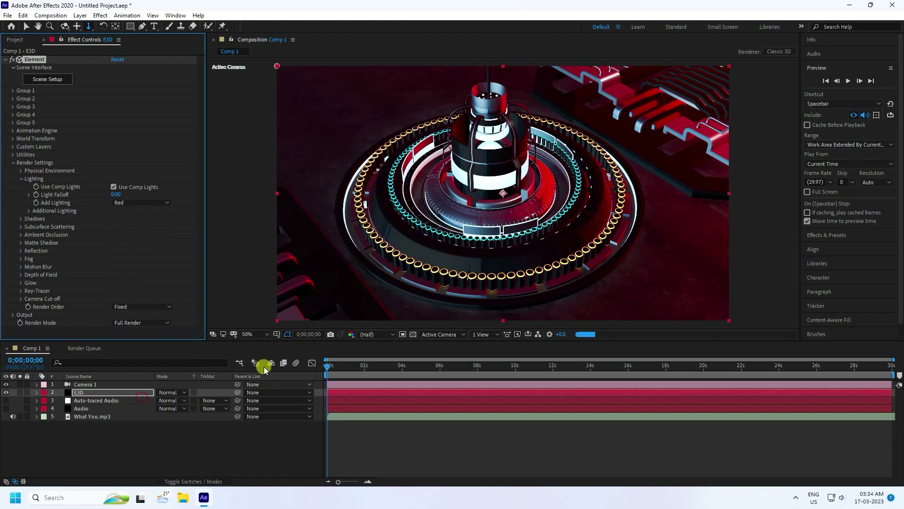
left_click(149, 202)
left_click(141, 222)
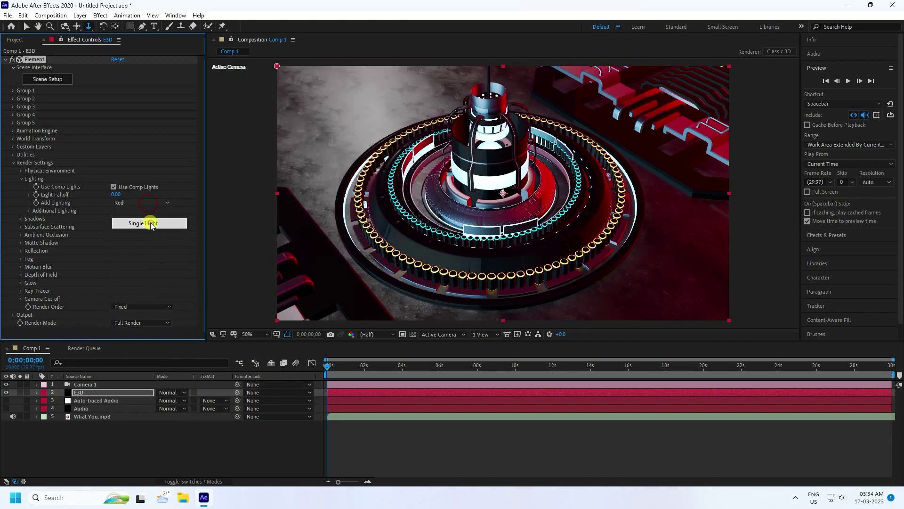
left_click(21, 179)
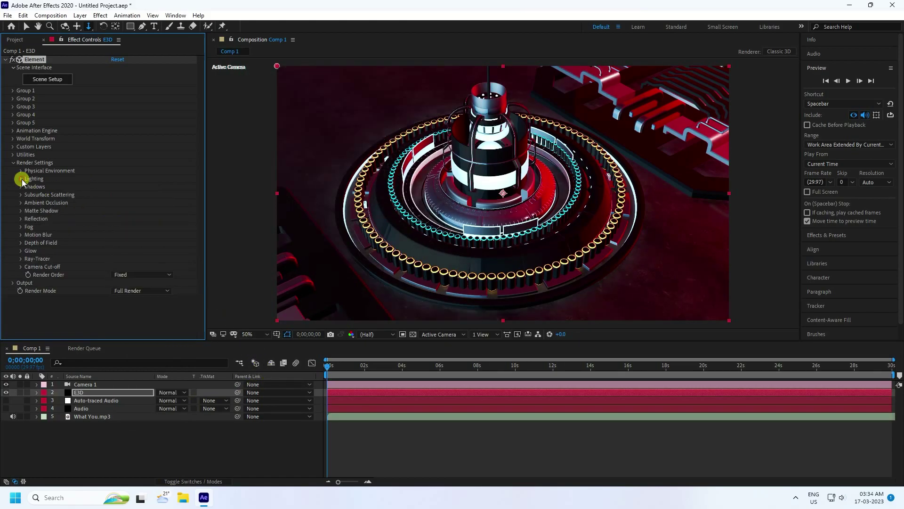
- Enable Element's ambient occlusion with an SSAO intensity of 5 and the High SSAO quality preset
left_click(20, 203)
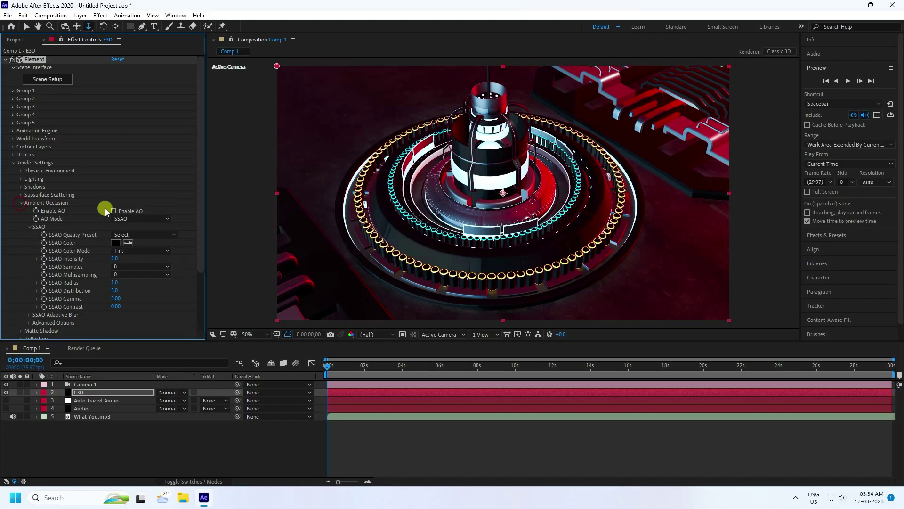
left_click(116, 258)
key("Return")
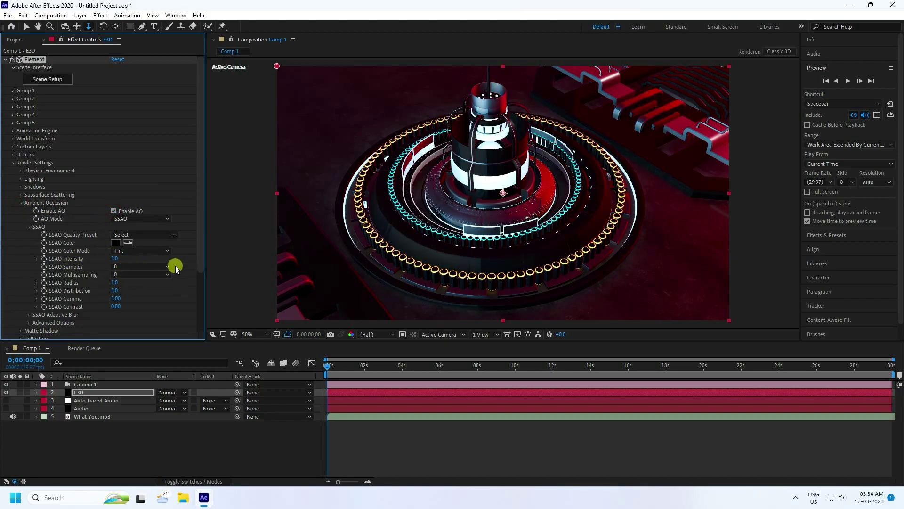
left_click(127, 234)
left_click(135, 276)
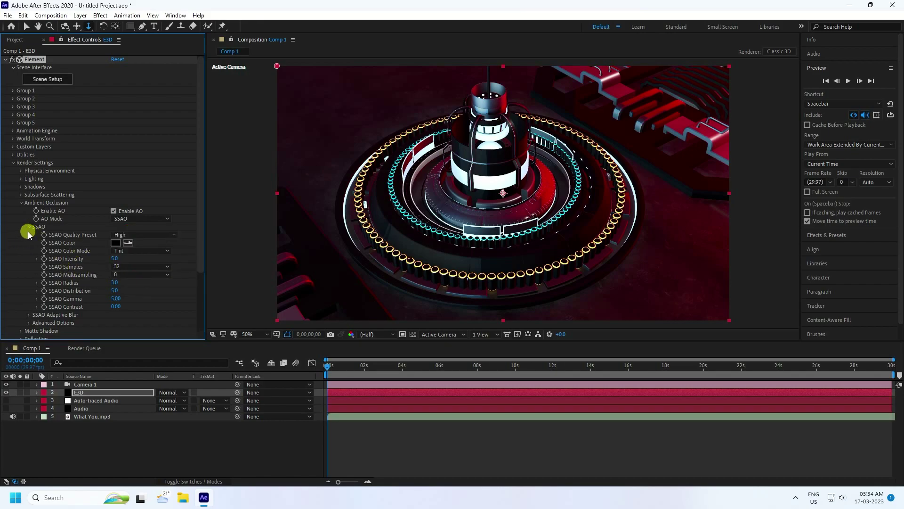
left_click(22, 203)
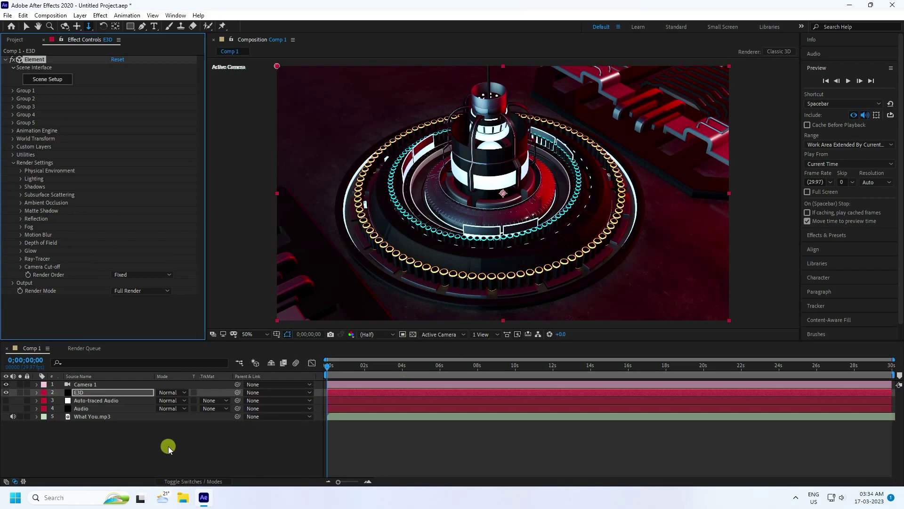
- Find the Stylize Glow effect and apply it to the E3D layer
left_click(825, 233)
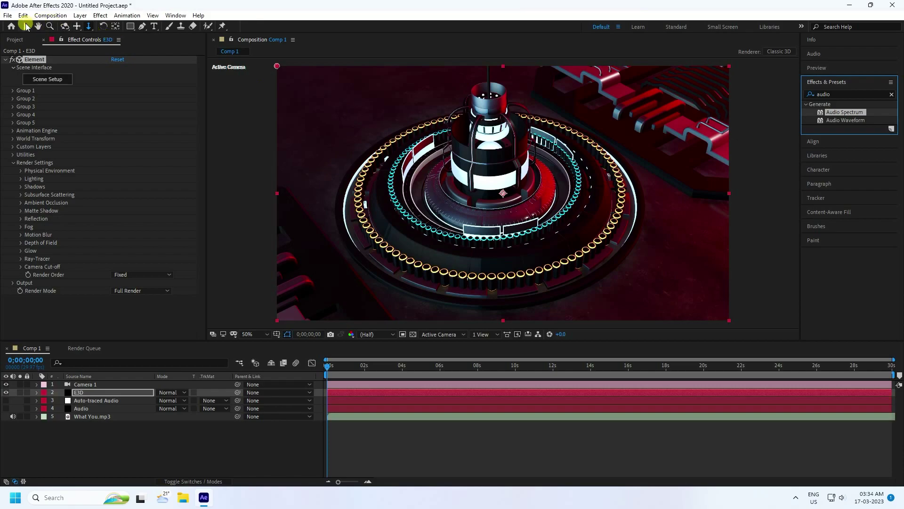
left_click(26, 26)
left_click_drag(836, 95, 793, 99)
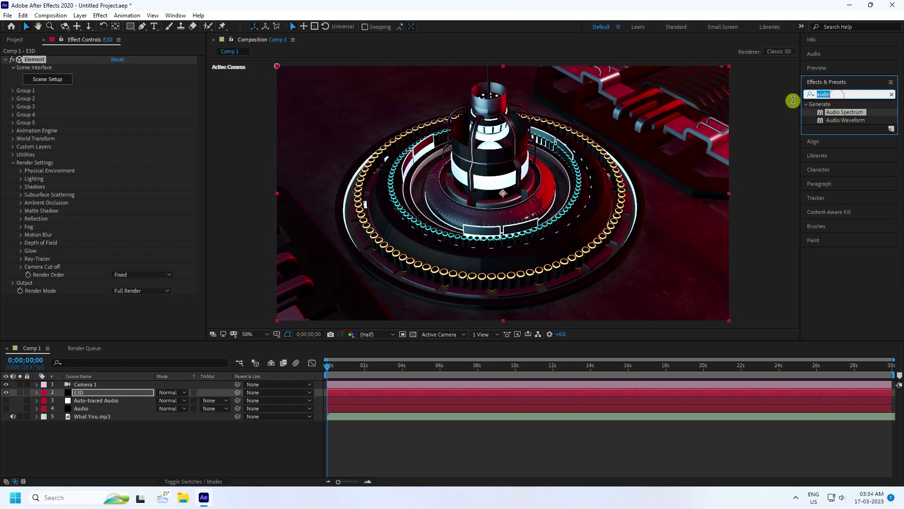
type("glow")
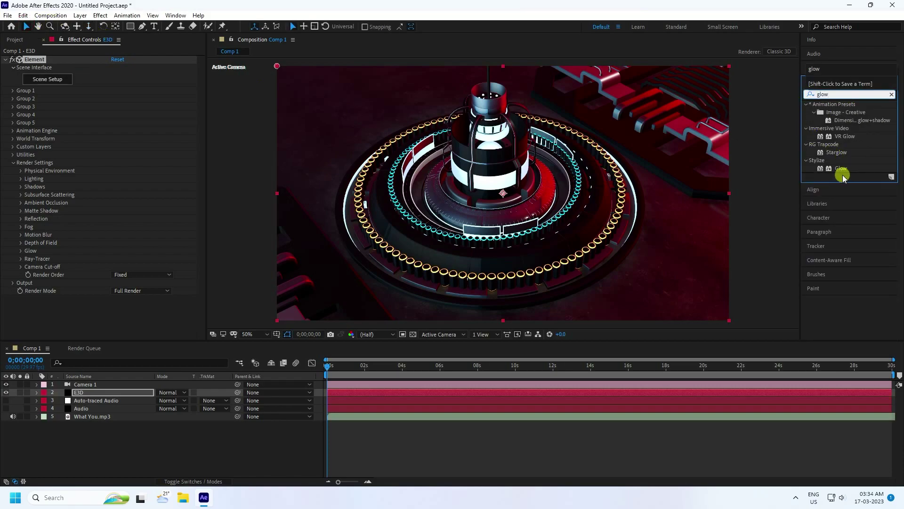
left_click_drag(842, 176, 95, 389)
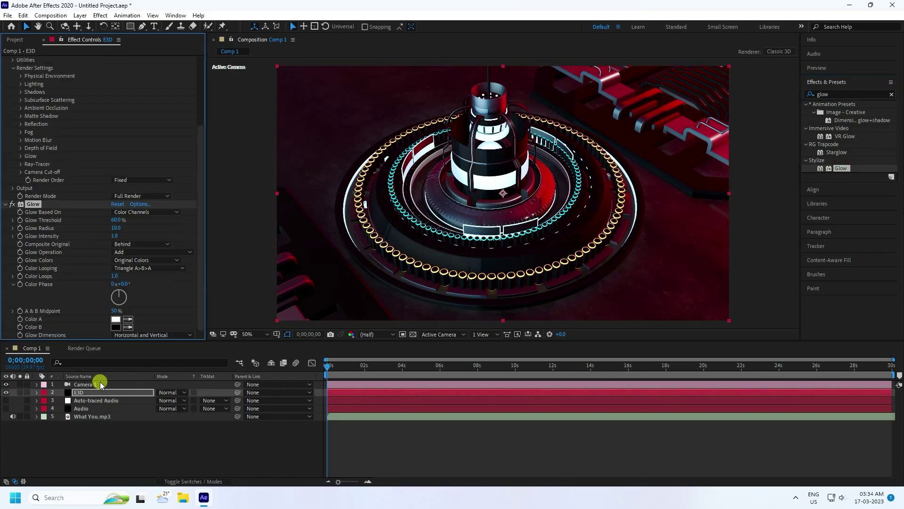
- Set the Glow's threshold to 100%, radius to 100 and intensity to 2
left_click(119, 228)
type("100")
left_click(115, 237)
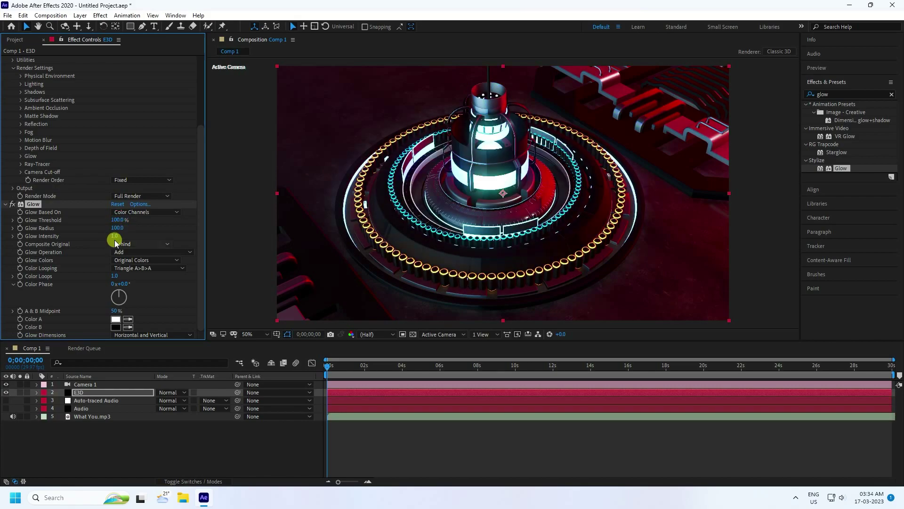
type("2")
key("Return")
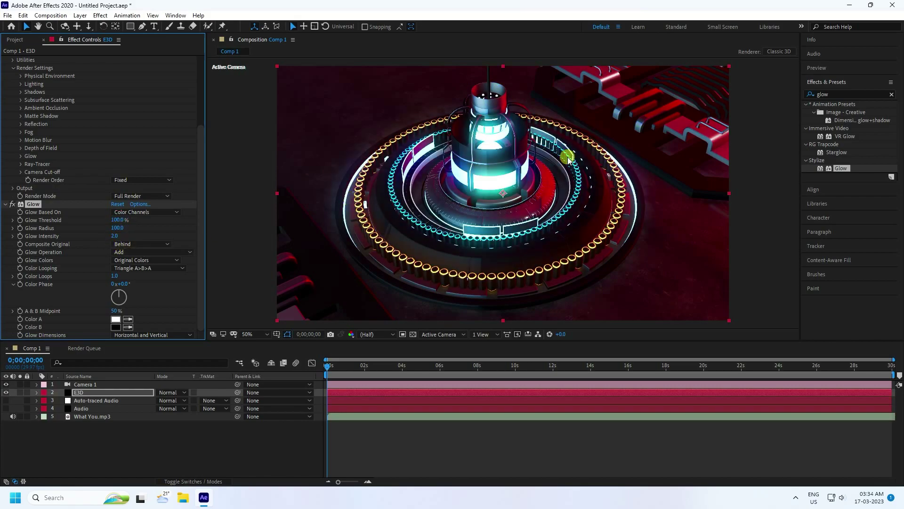
left_click(6, 204)
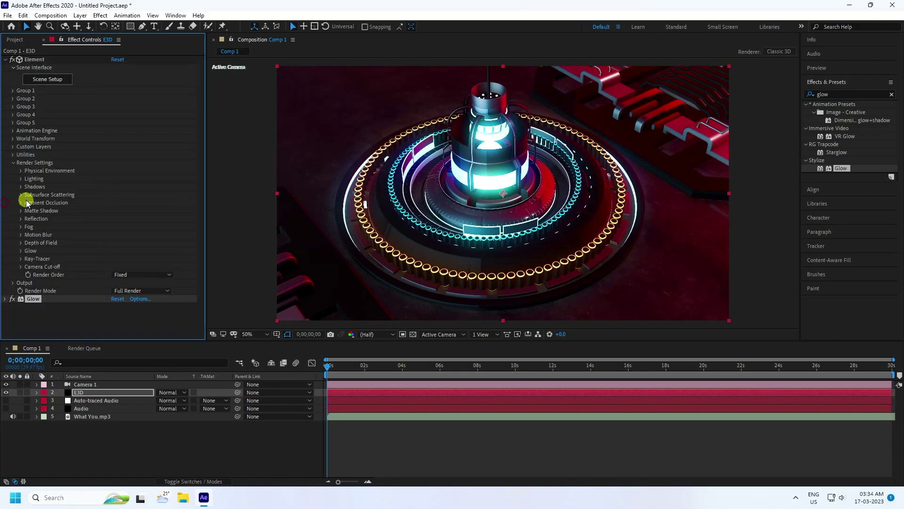
left_click(12, 162)
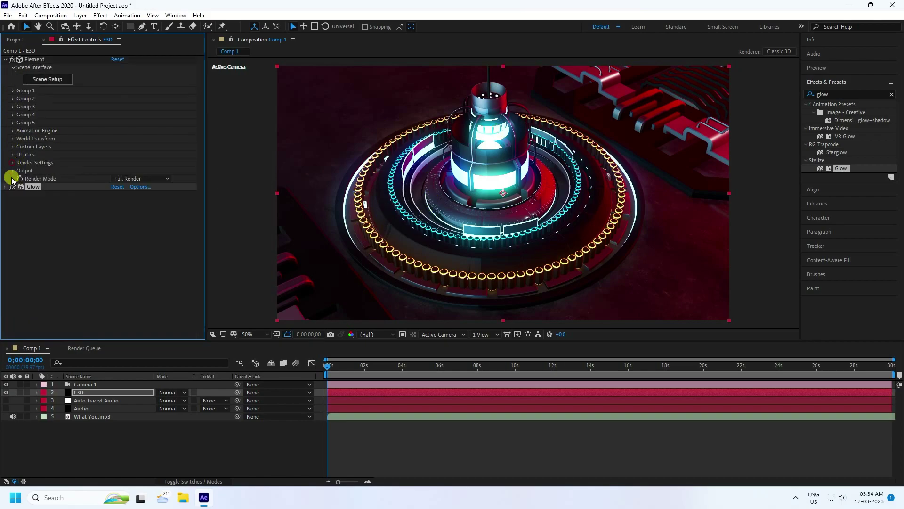
- Duplicate the Glow effect and set the copy's radius to 300 and intensity to 1.5
key("ctrl+d")
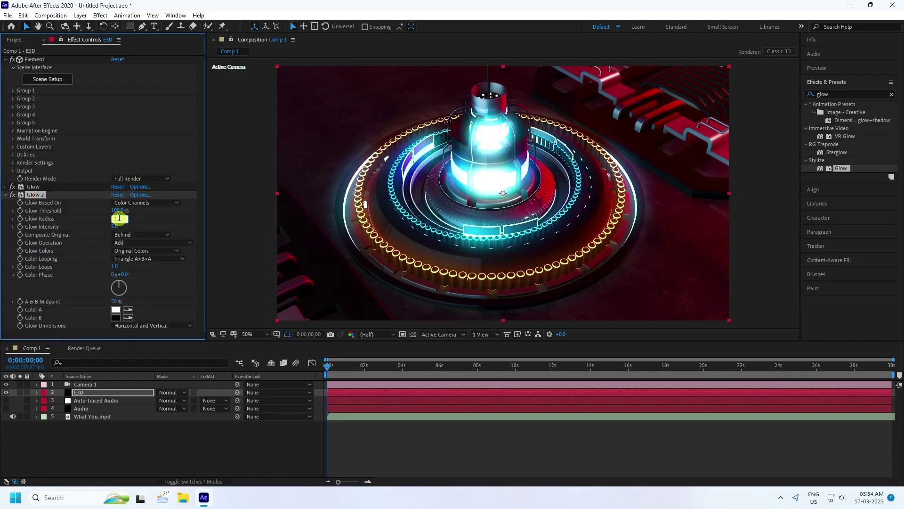
key("Return")
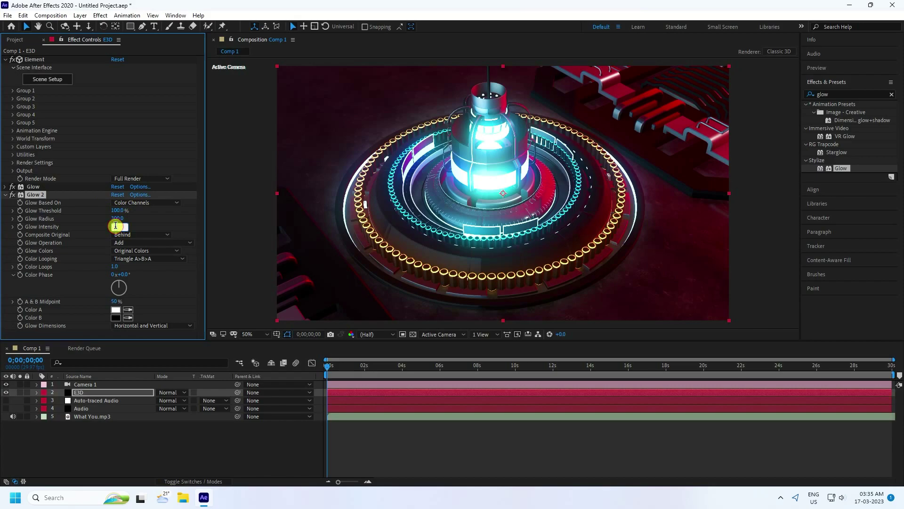
left_click_drag(115, 225, 121, 233)
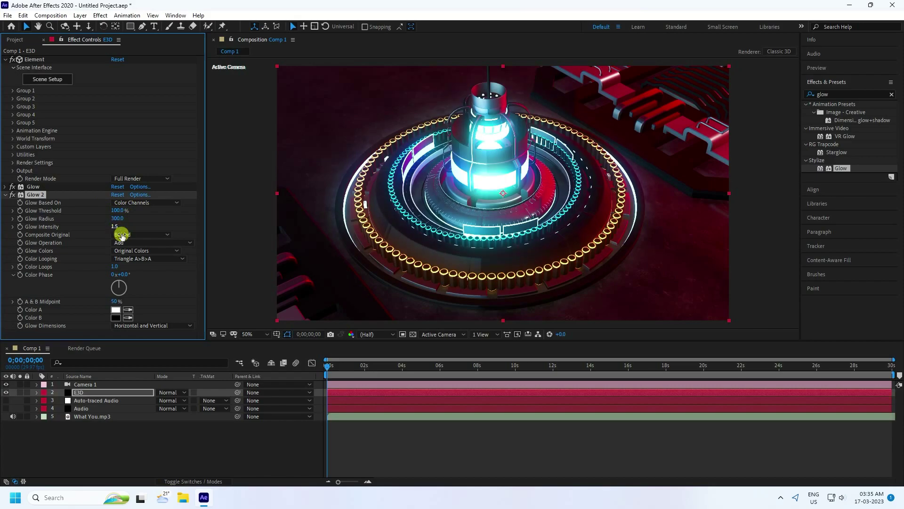
left_click(5, 194)
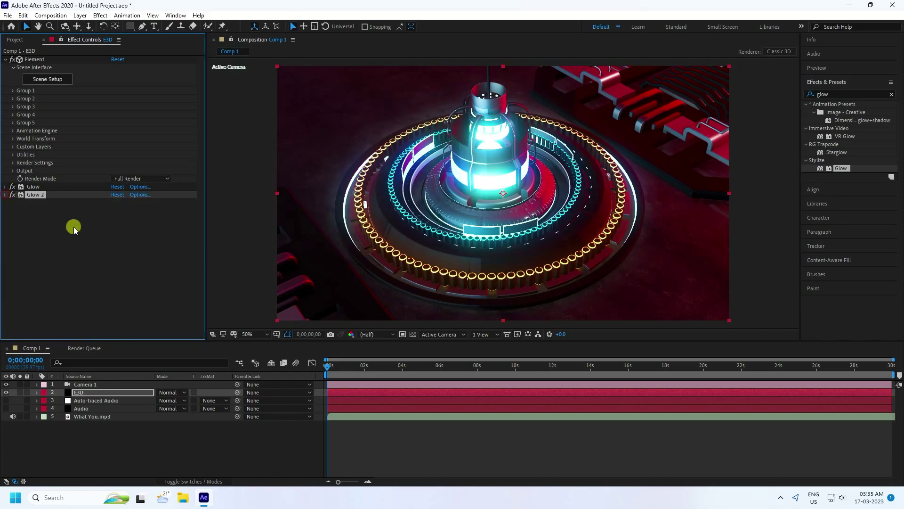
- Apply the Curves effect to the E3D layer and shape its RGB curve into a gentle S with darker shadows and brighter highlights
left_click(846, 94)
key("BackSpace")
key("BackSpace")
key("BackSpace")
key("BackSpace")
type("cur")
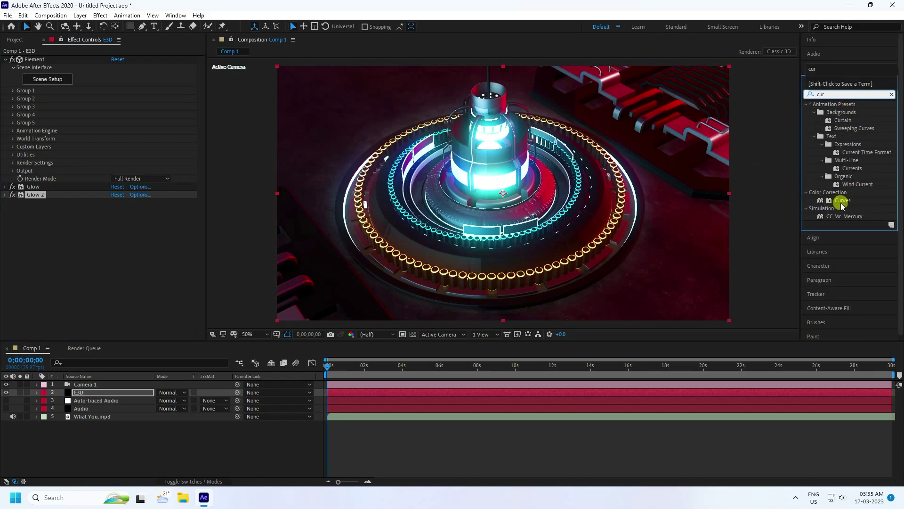
left_click_drag(841, 200, 89, 395)
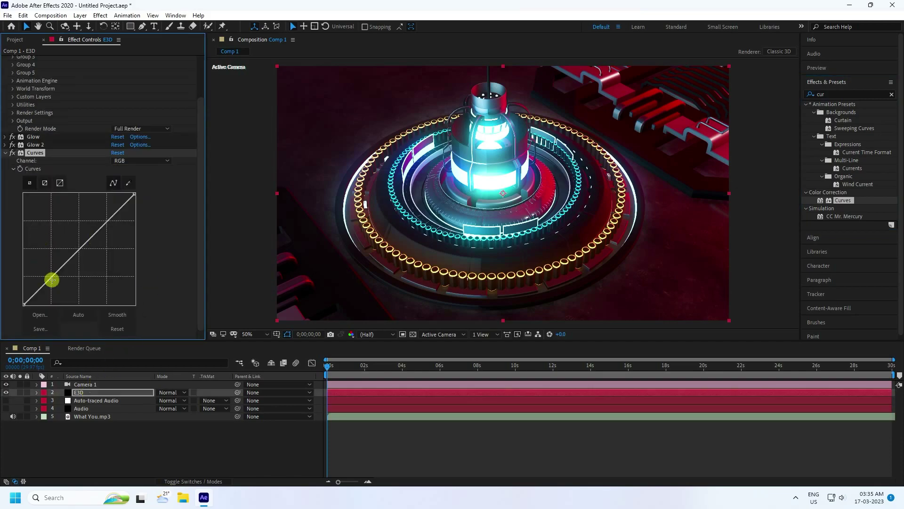
left_click_drag(52, 277, 53, 278)
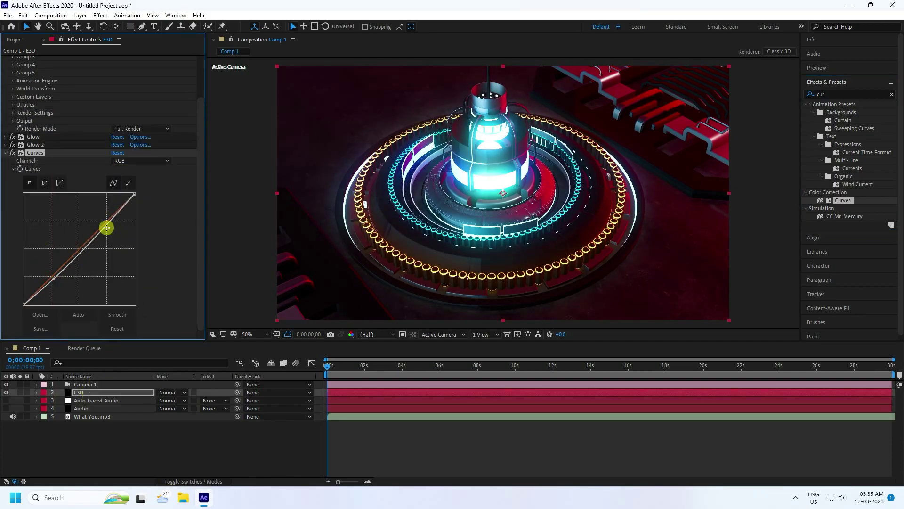
left_click_drag(106, 227, 103, 221)
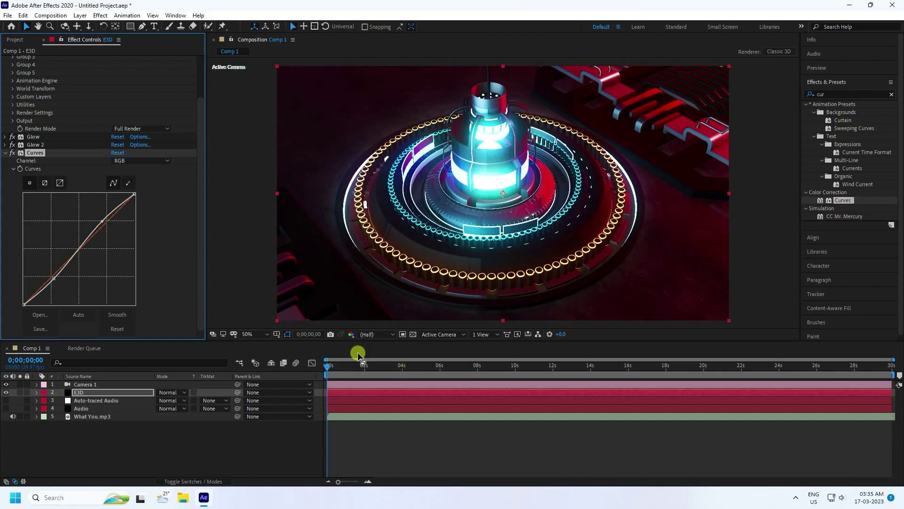
- Preview the composition repeatedly from its first frame to examine how the glowing bar rings move, and park the playhead at 0;00;04;21
left_click(801, 69)
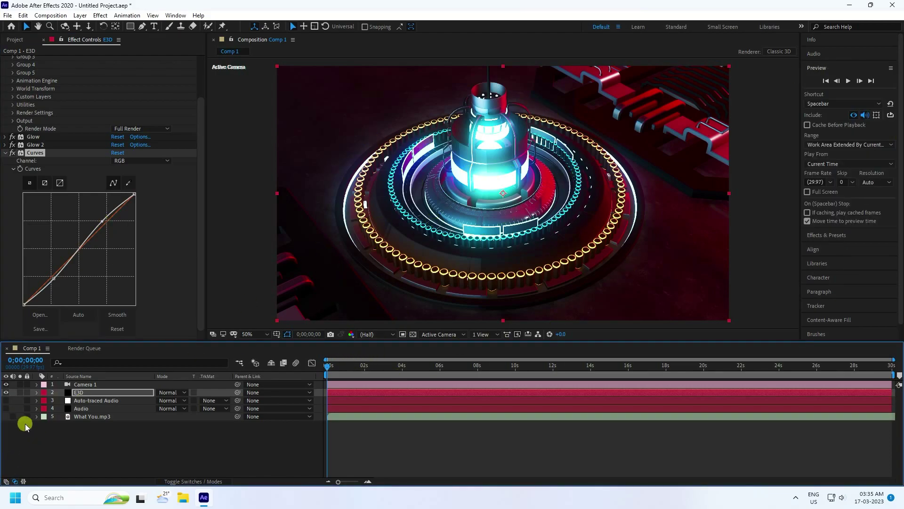
left_click(848, 81)
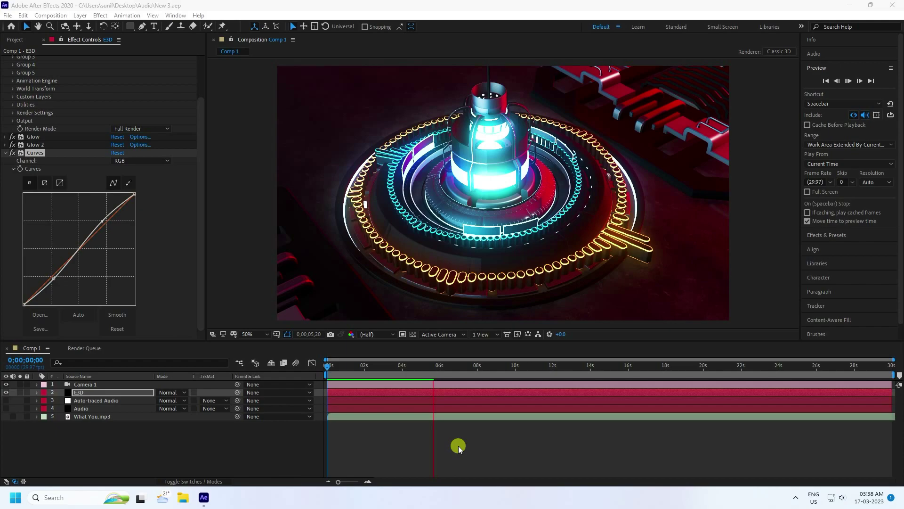
left_click(432, 367)
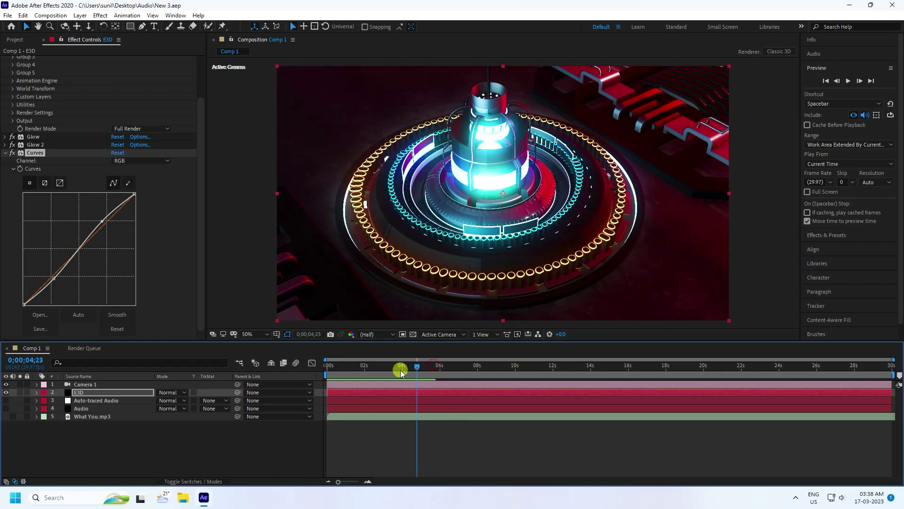
left_click(12, 417)
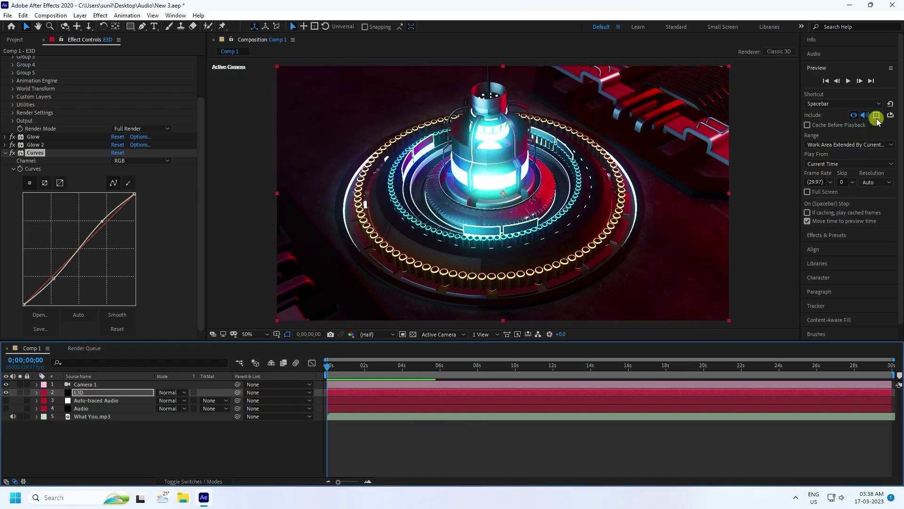
left_click(848, 81)
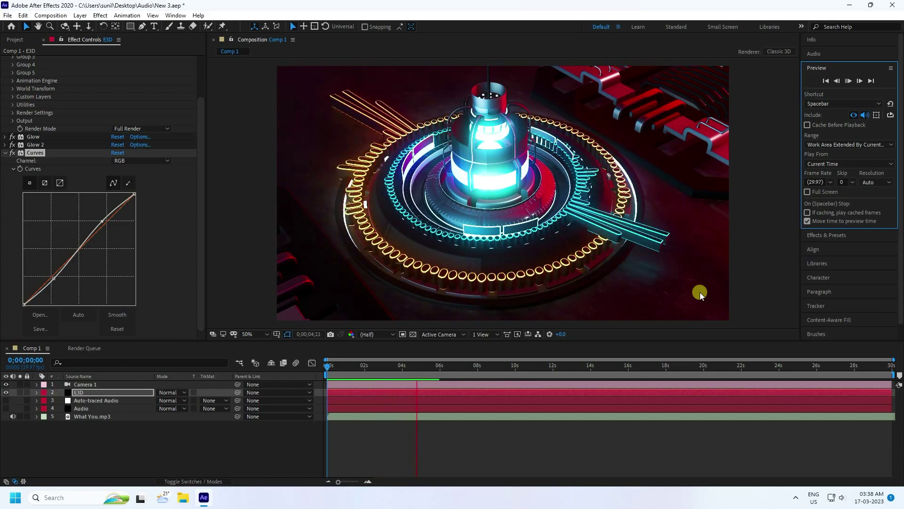
left_click(438, 365)
left_click_drag(439, 366, 297, 385)
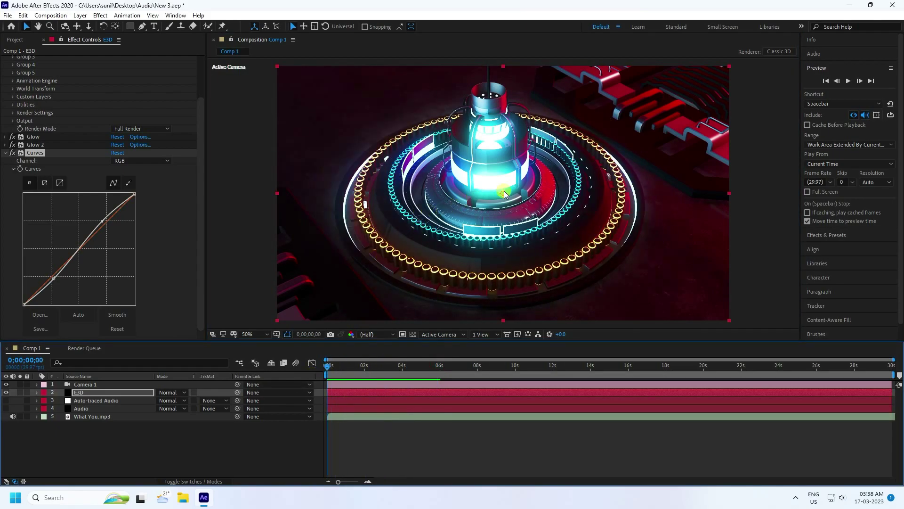
left_click(848, 81)
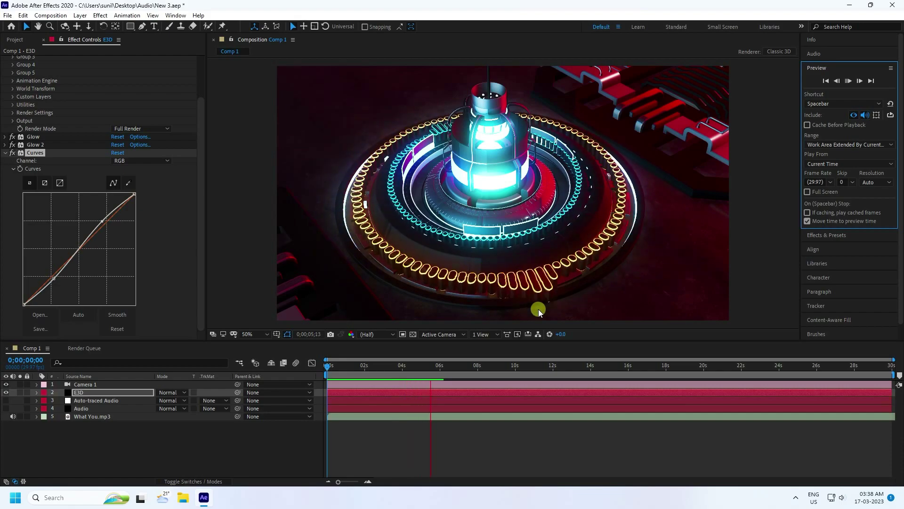
key("space")
left_click_drag(435, 370, 415, 372)
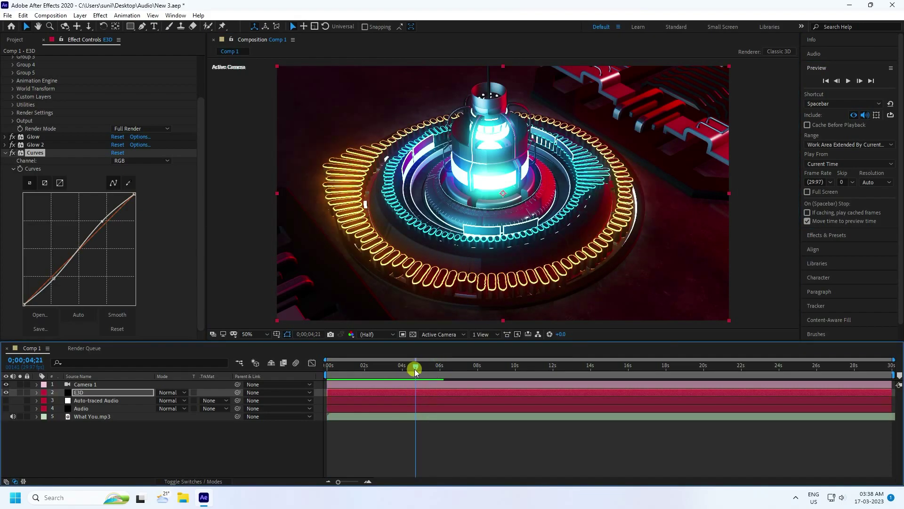